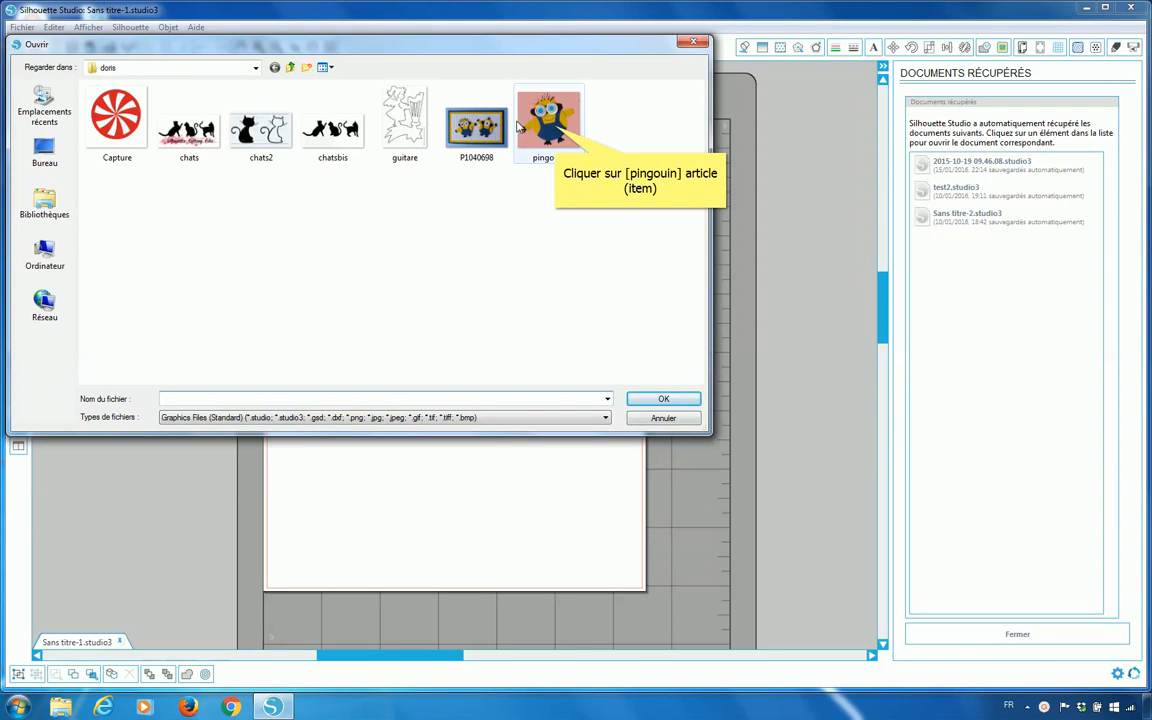
Step: Open the pingouin image and shift it slightly left and up on the page
click(556, 127)
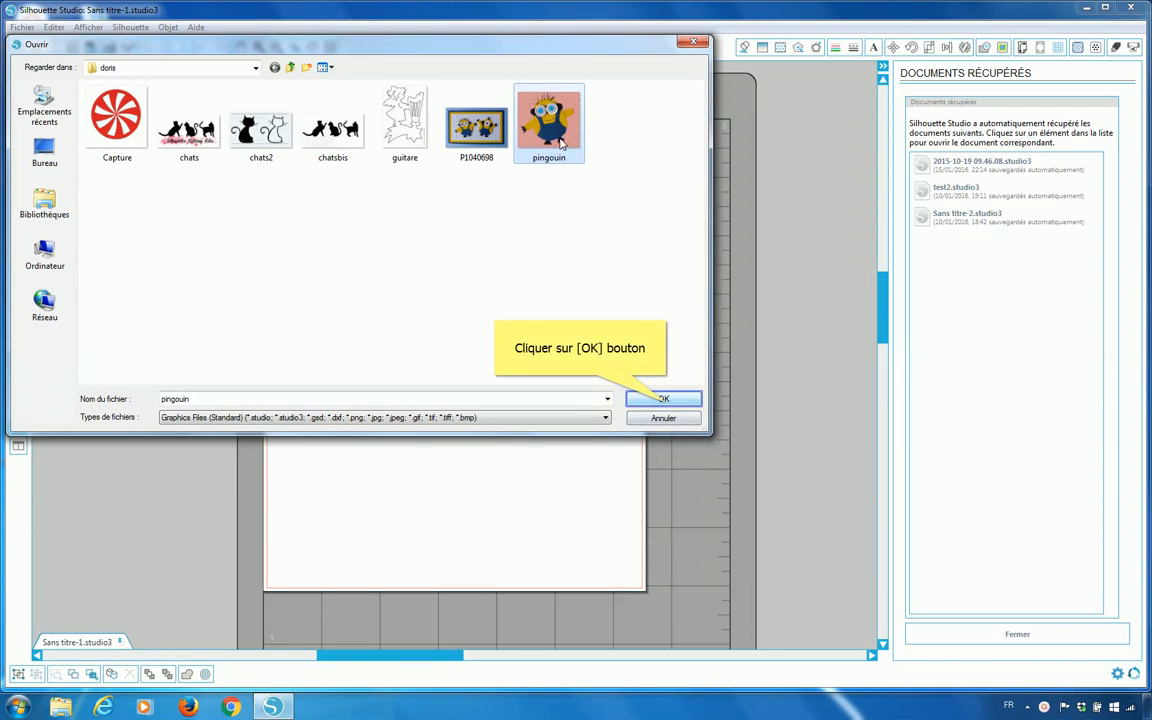
click(664, 400)
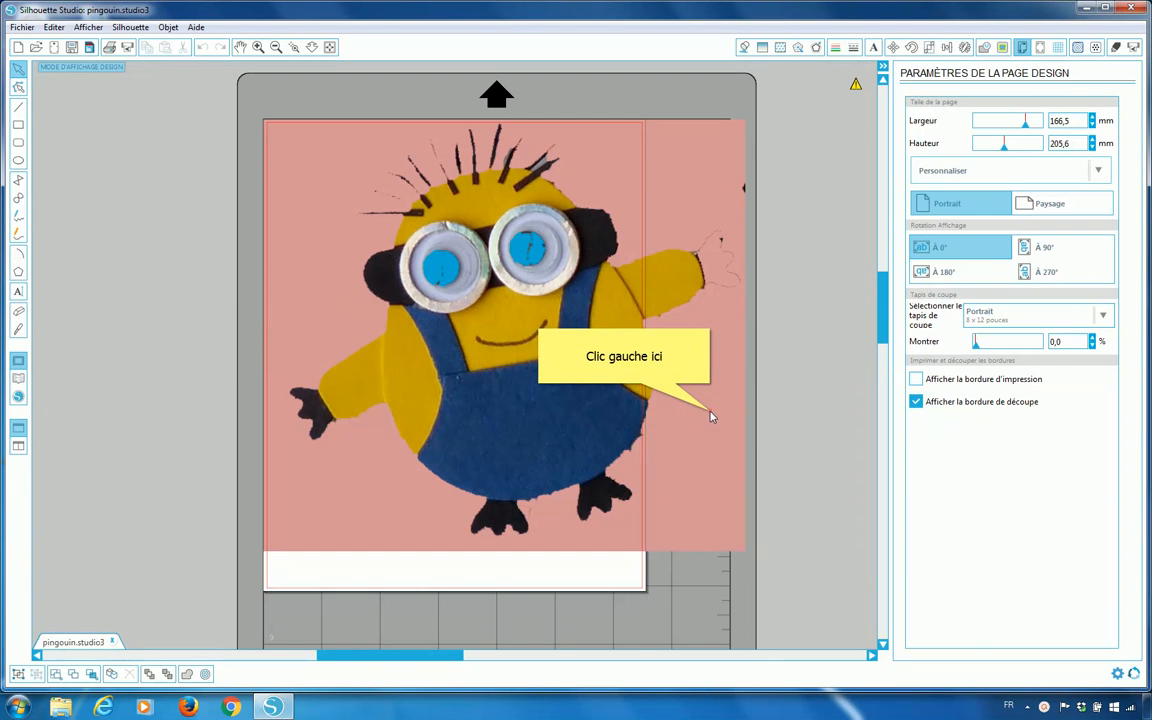
drag(695, 412, 659, 410)
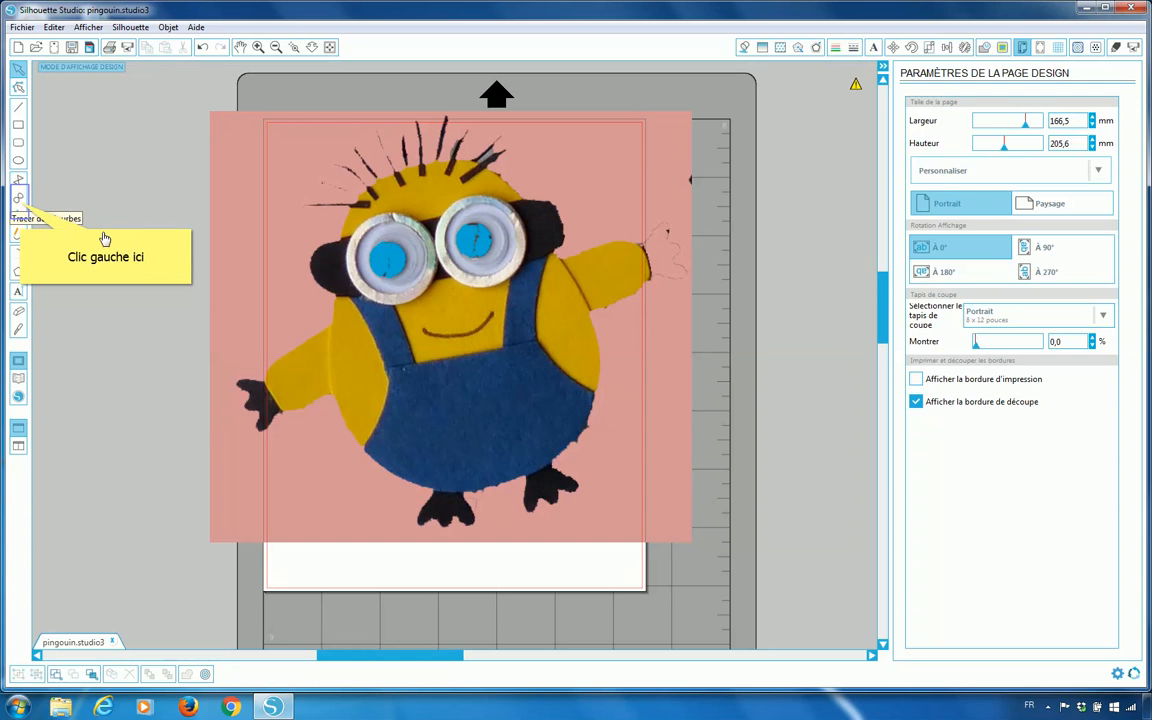
Step: Trace a curve from the left strap's outer edge along the left armhole and overalls' bottom to the right side corner
click(20, 203)
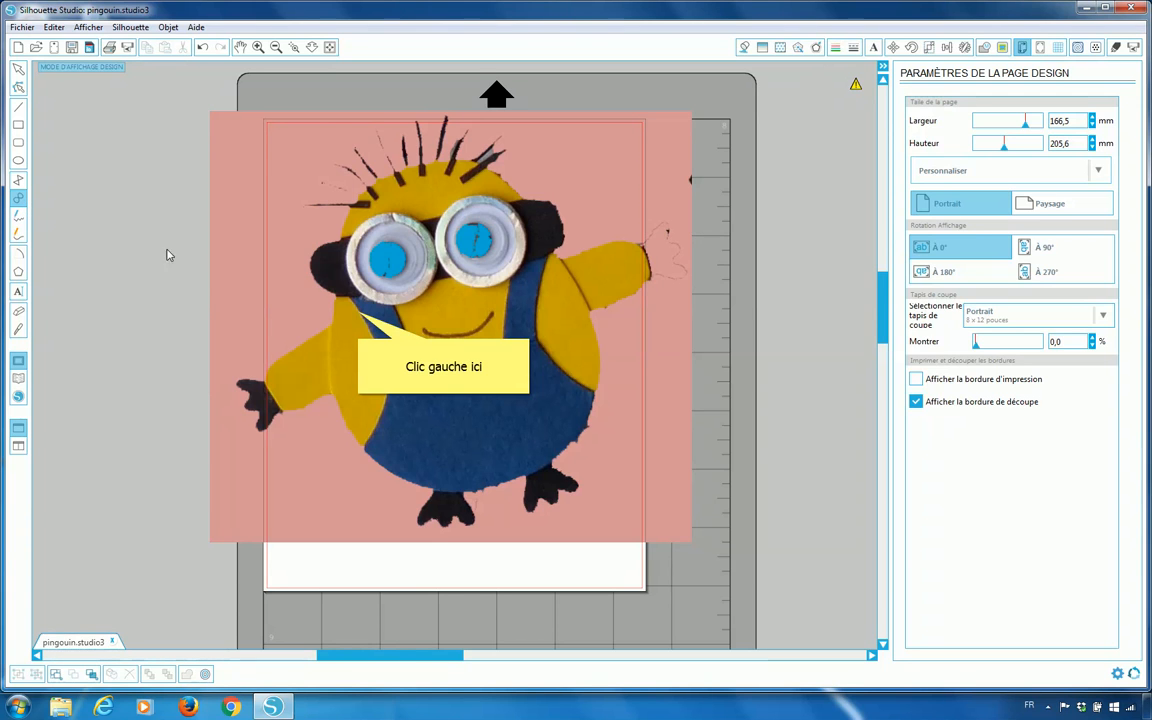
click(358, 313)
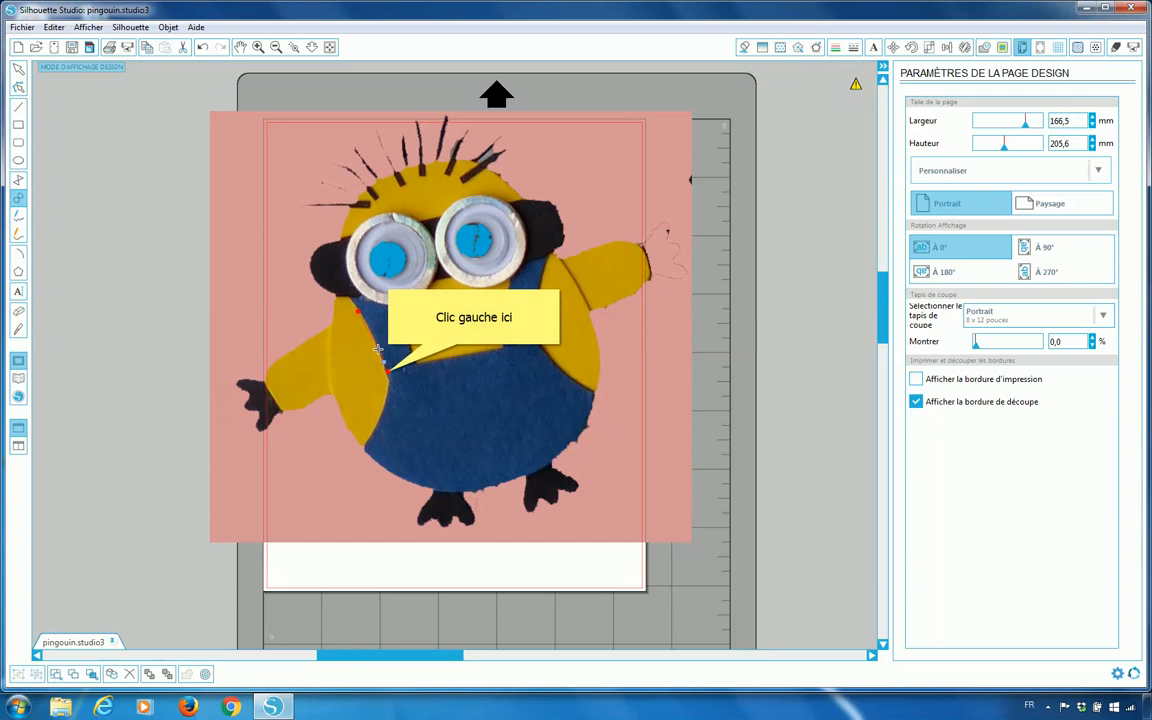
click(388, 371)
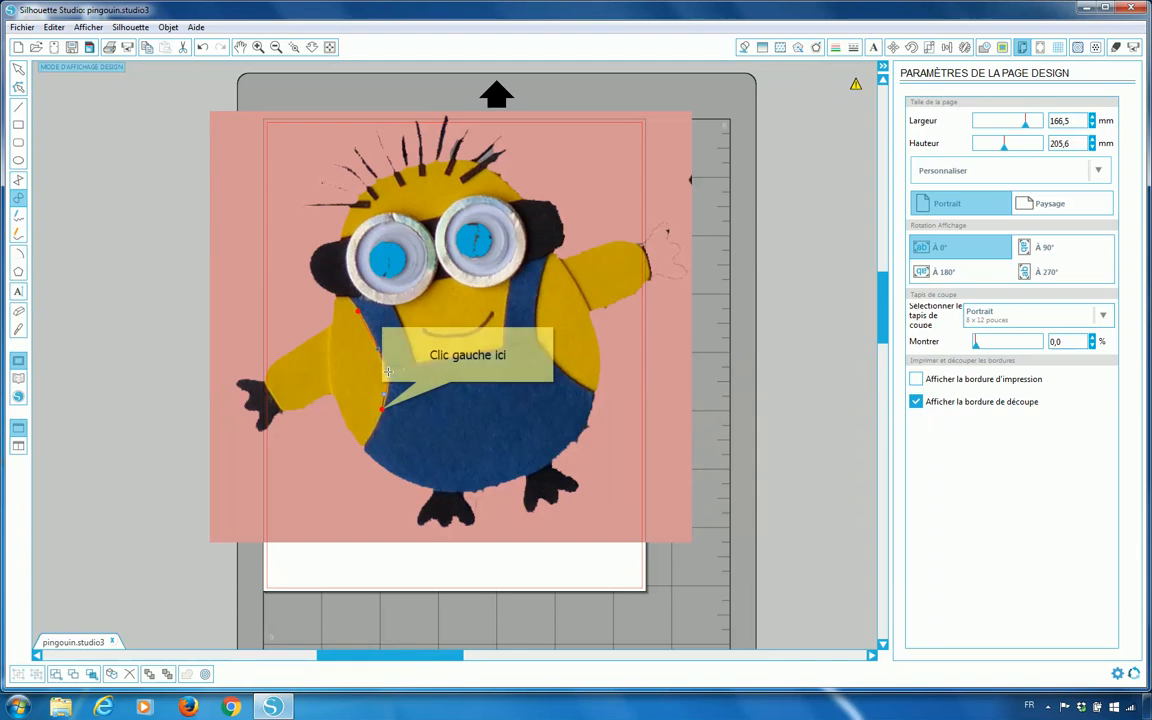
click(381, 408)
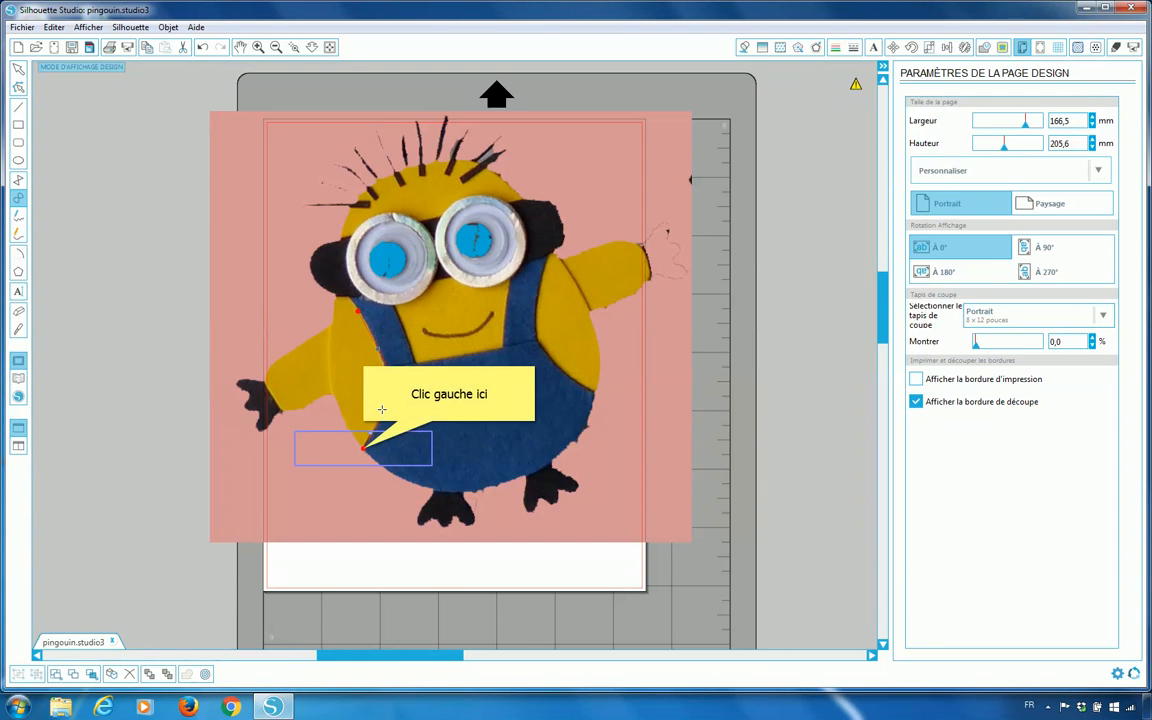
click(363, 448)
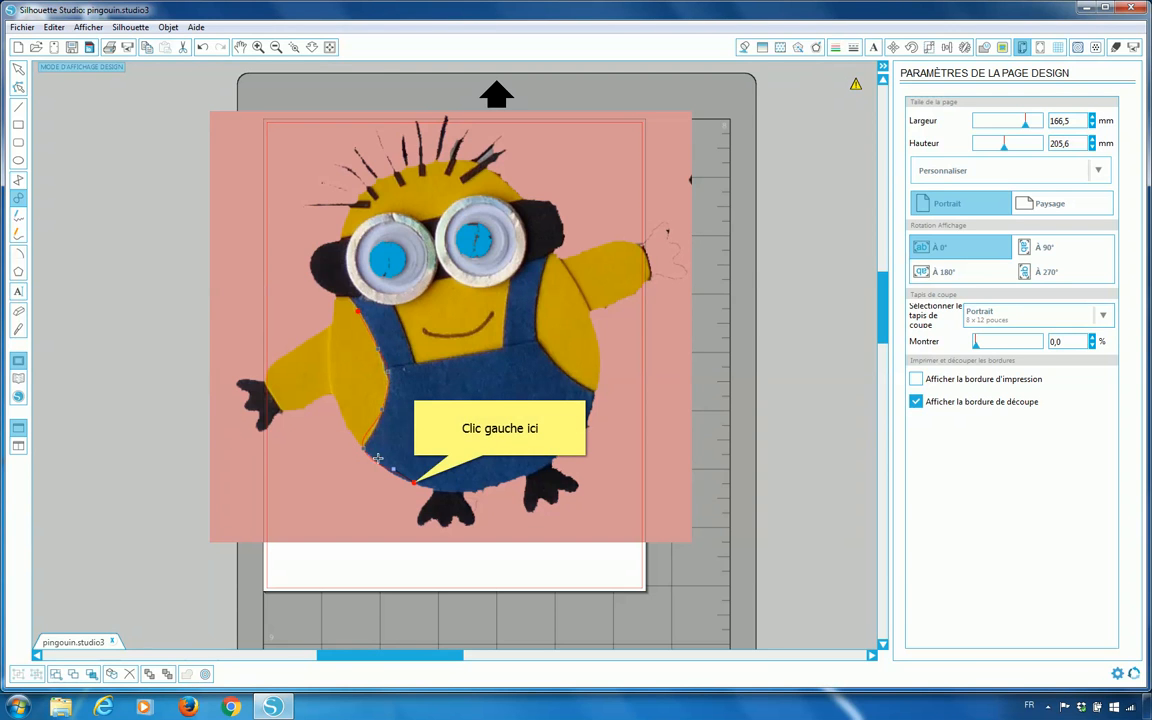
click(414, 482)
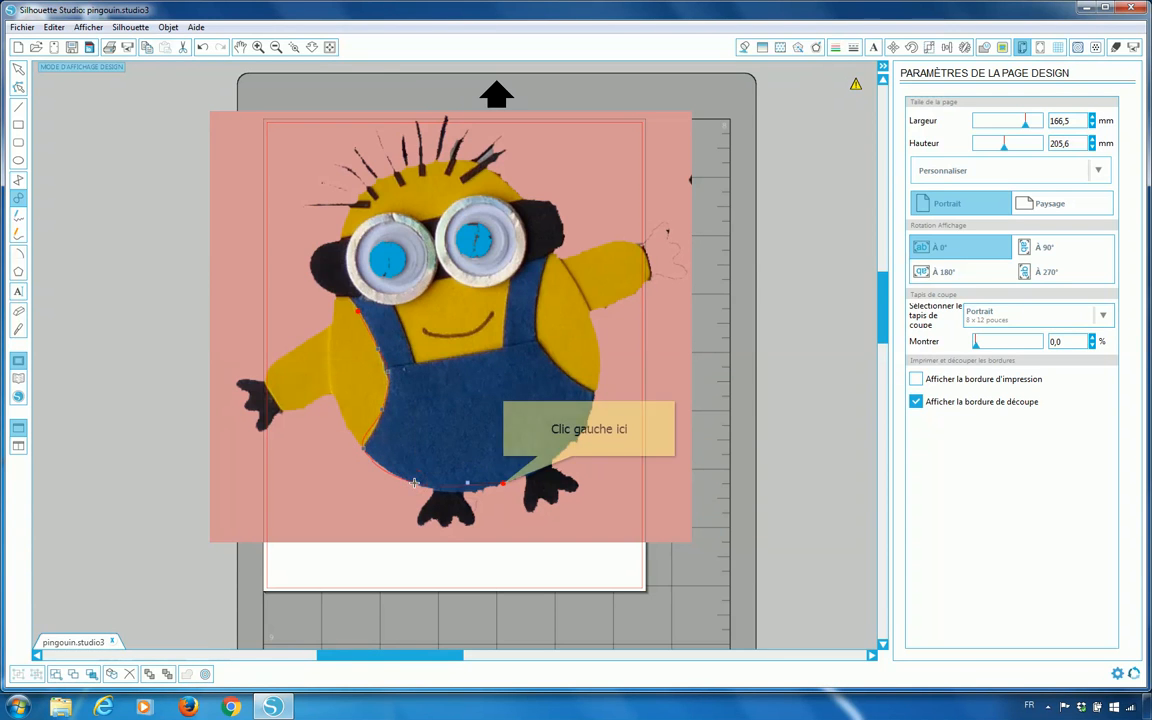
click(504, 483)
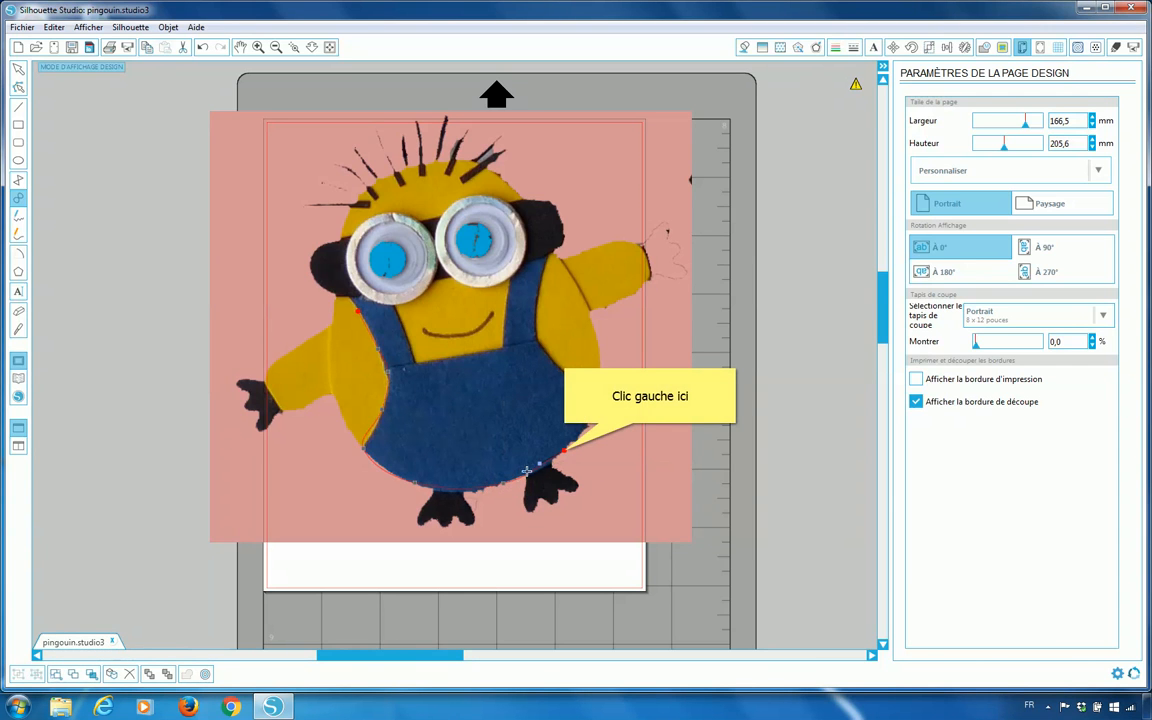
click(564, 451)
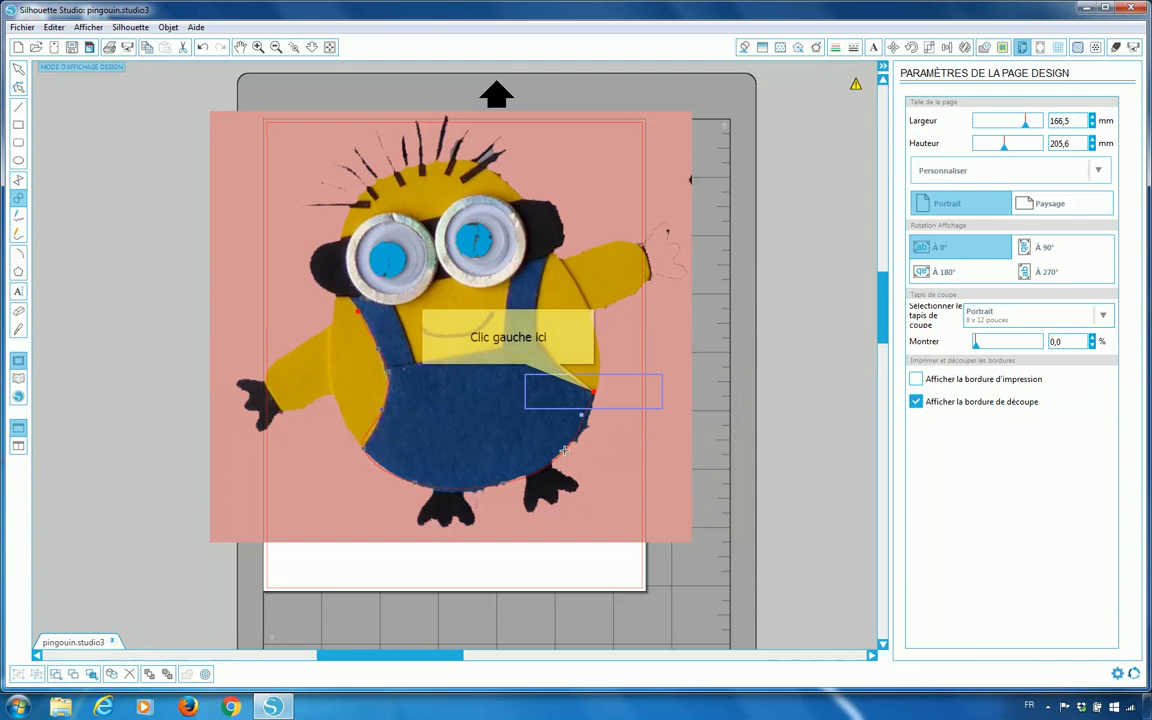
click(594, 393)
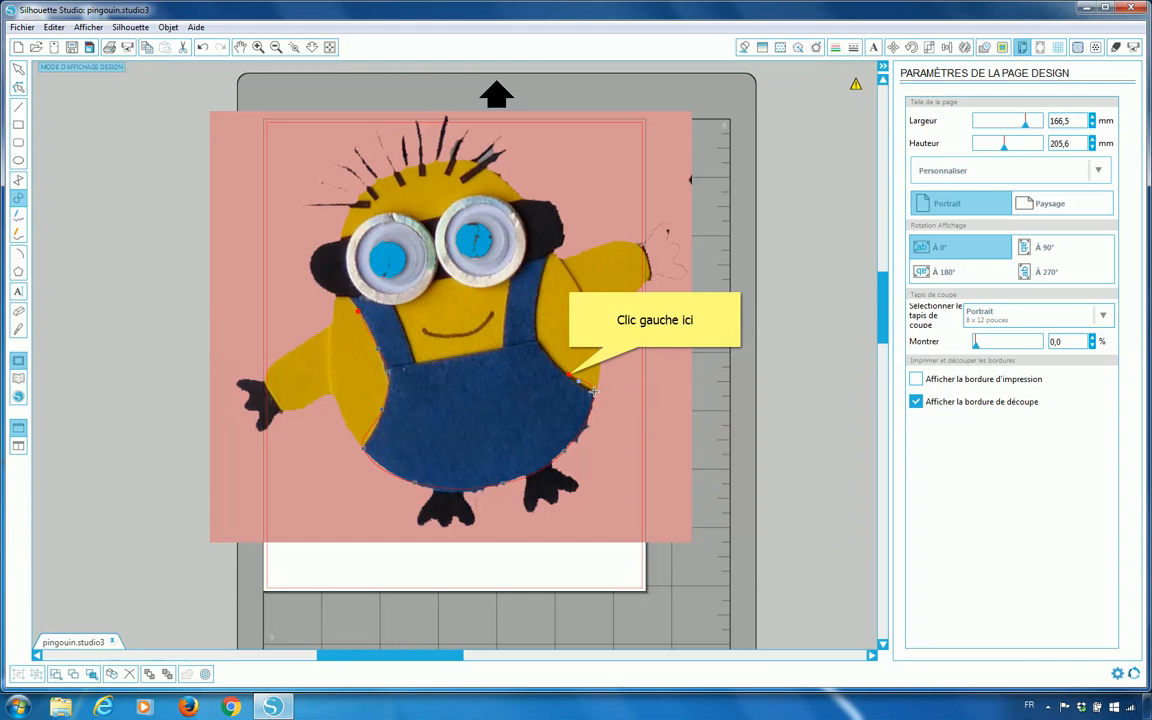
Step: Continue the curve along the right armhole, around the right strap's top behind the goggles, and down to the bib's right corner
click(568, 374)
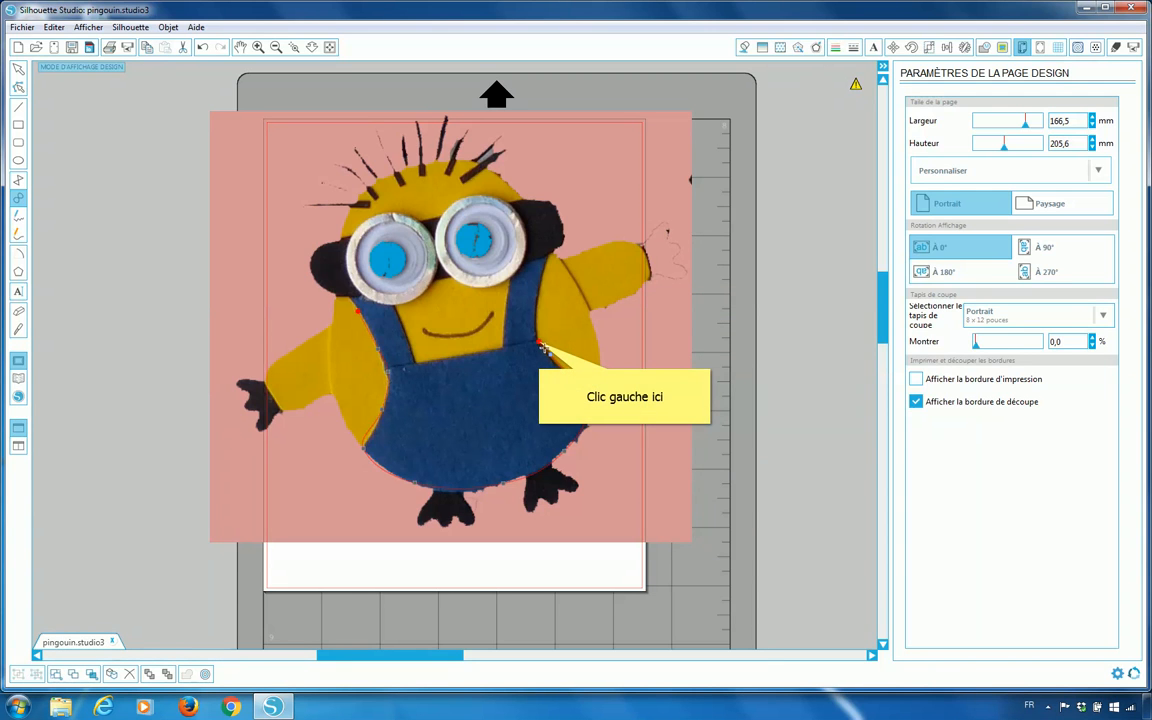
click(539, 343)
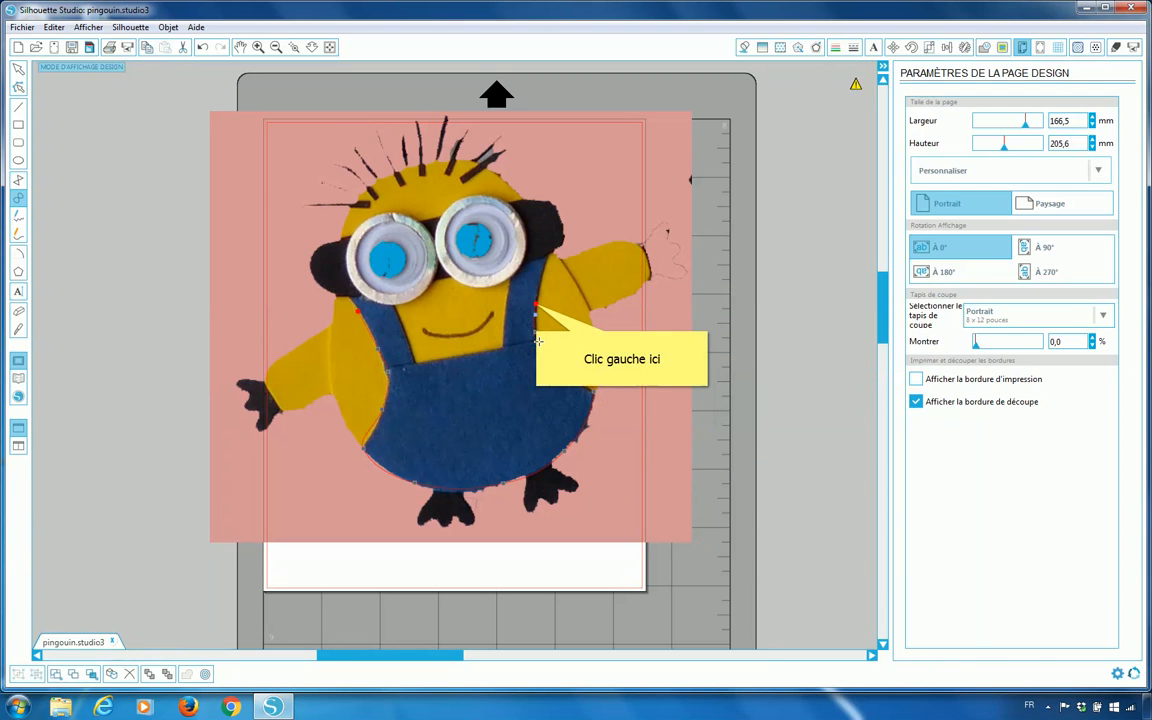
click(536, 305)
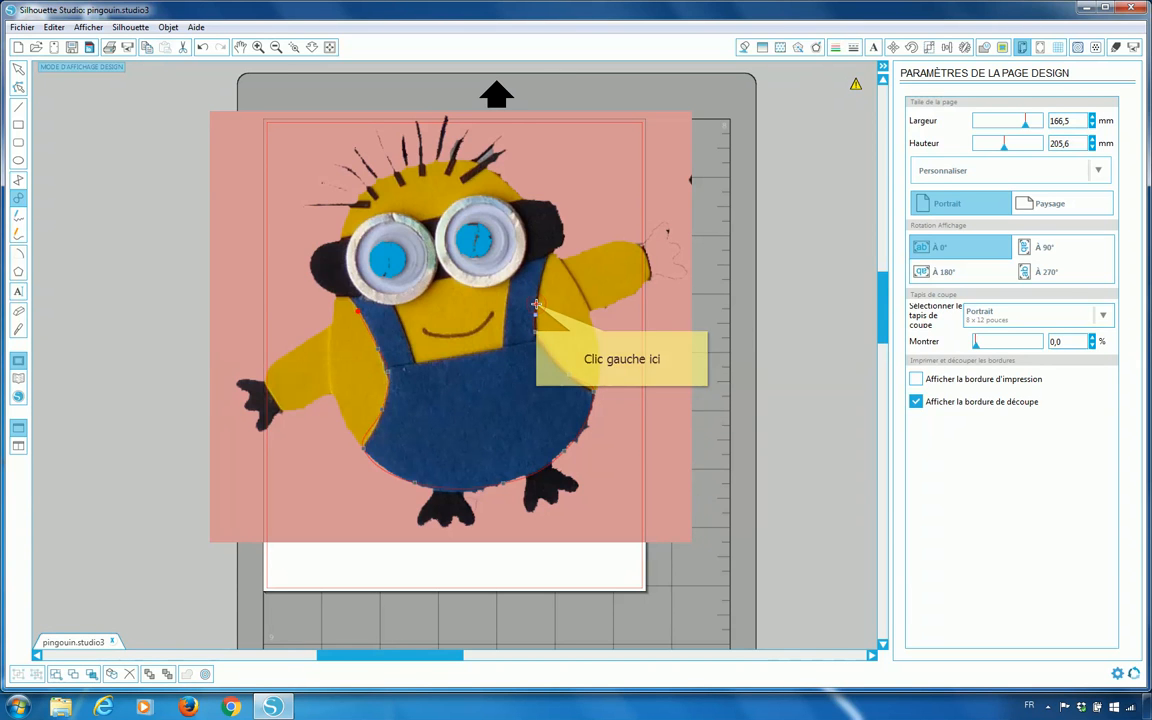
click(547, 251)
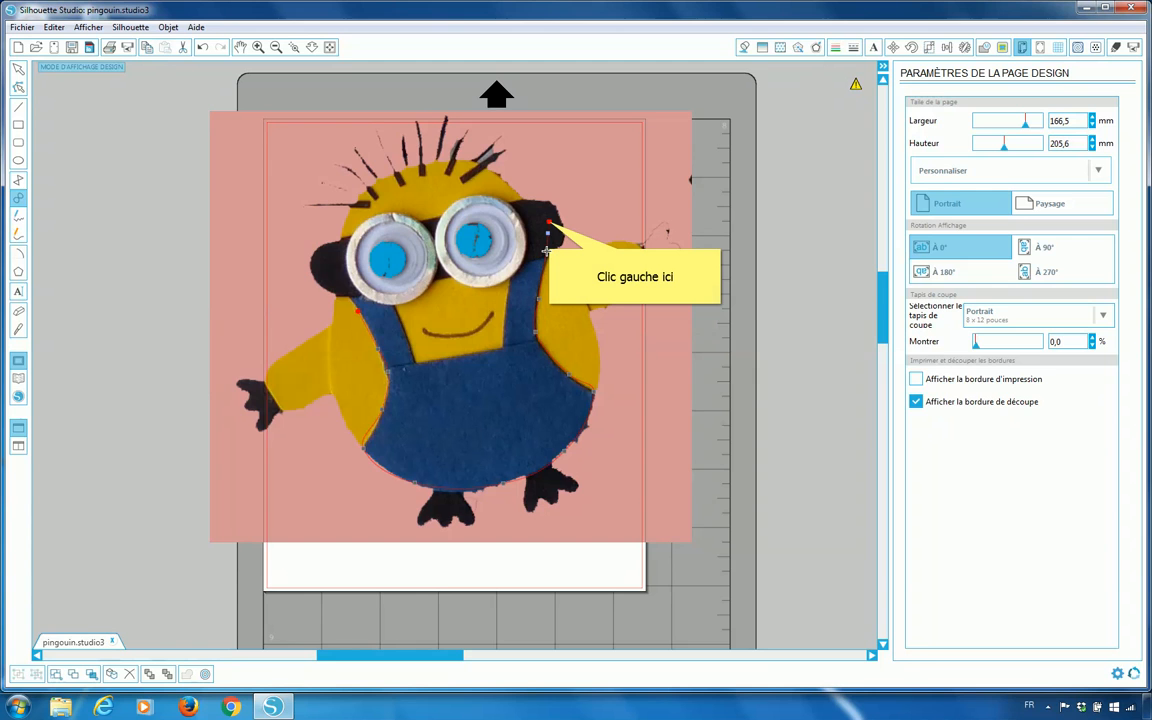
click(549, 221)
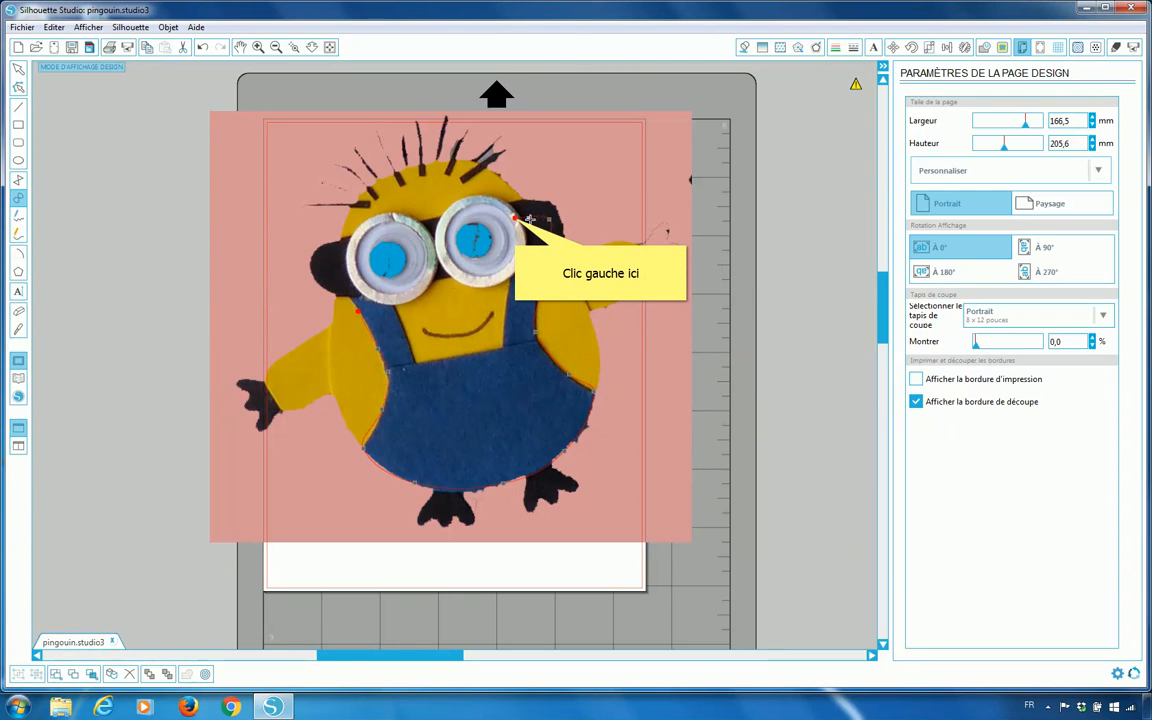
click(515, 217)
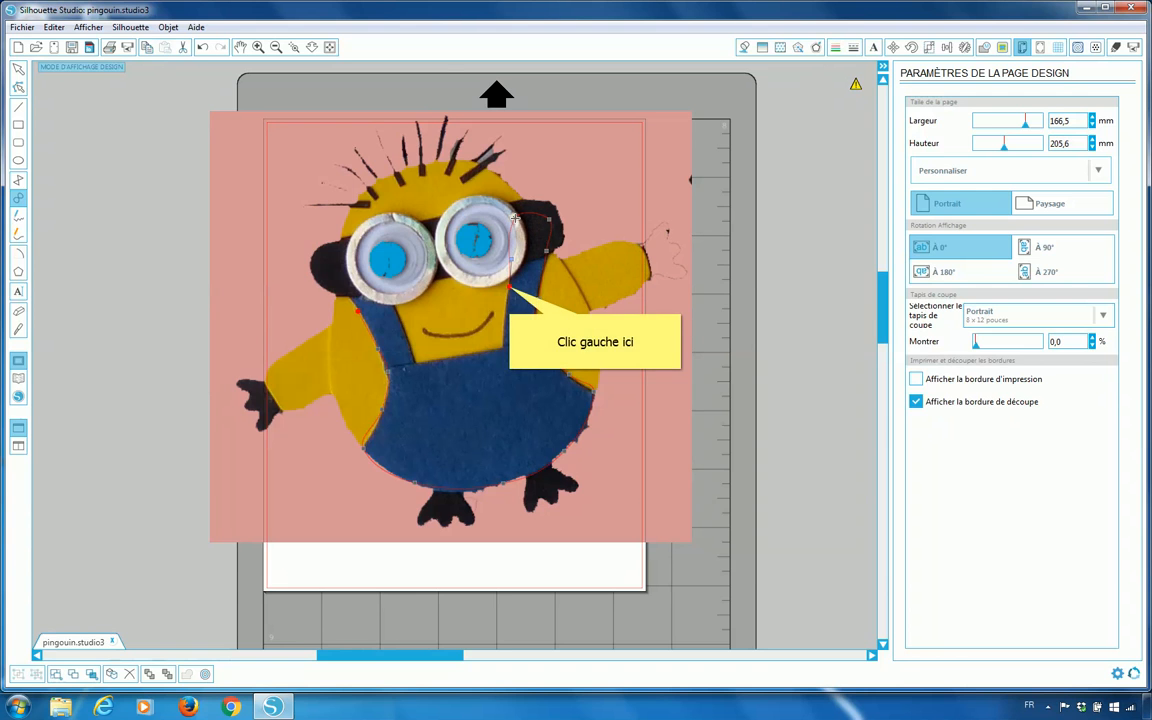
click(509, 287)
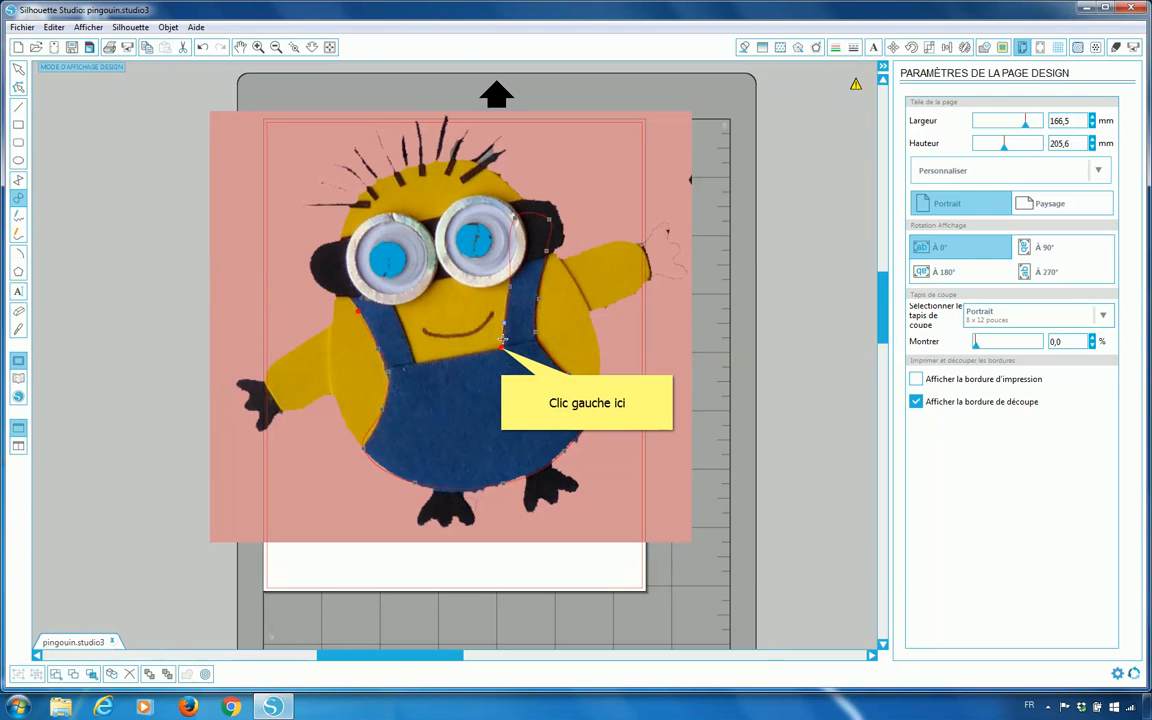
click(501, 347)
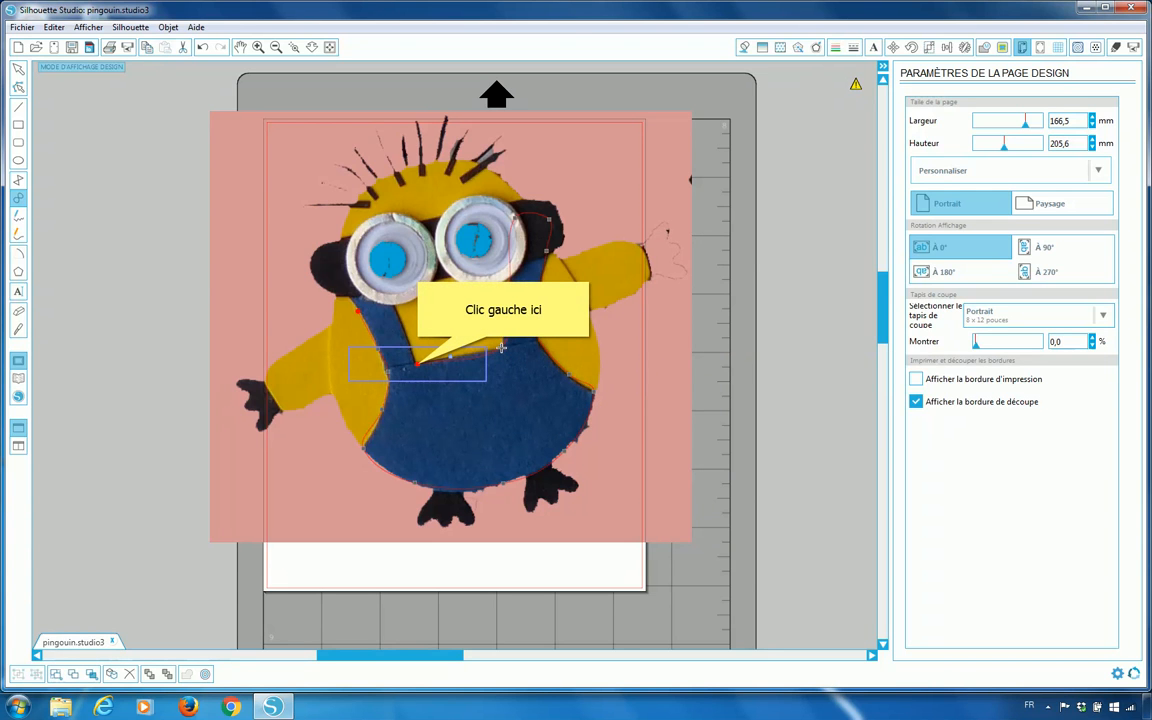
Step: Trace the bib's top edge and the left strap, looping over the left goggle, and close the curve at its starting point
click(418, 364)
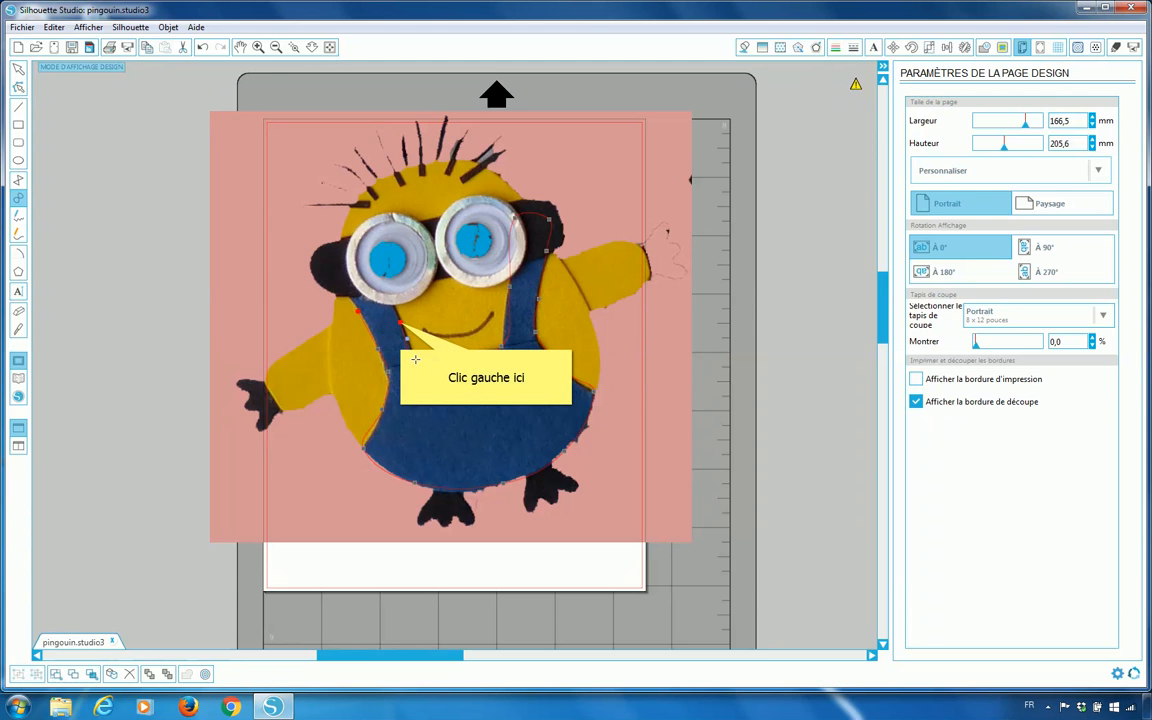
click(401, 322)
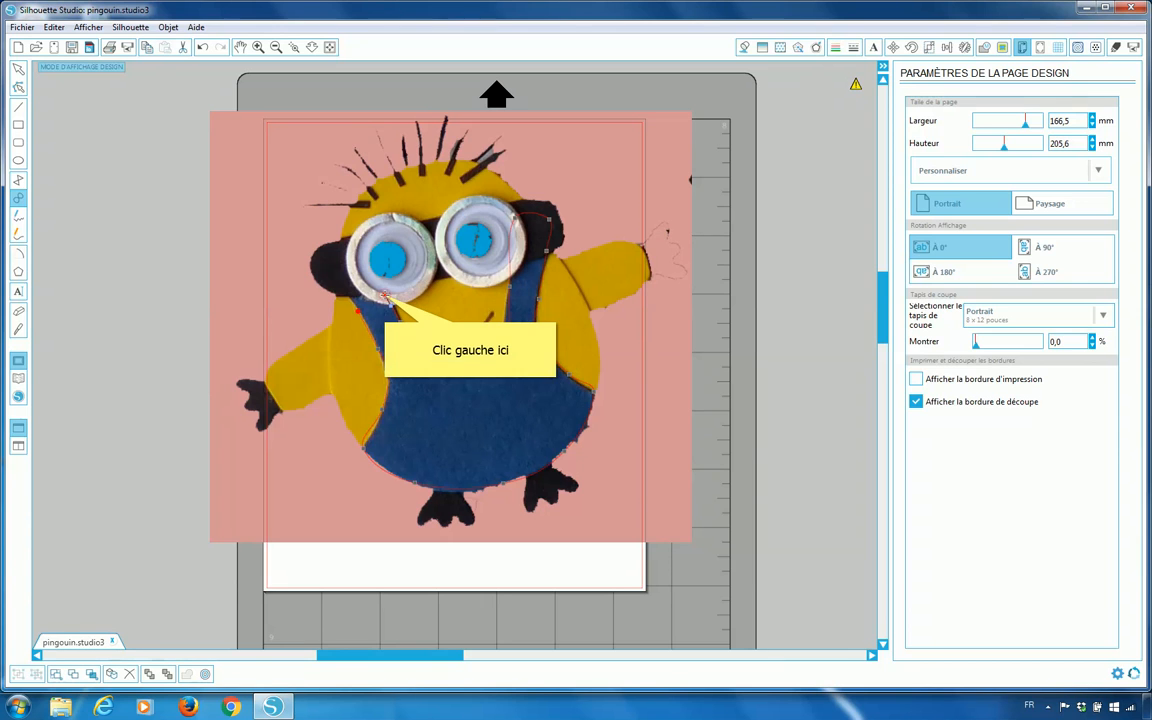
click(385, 297)
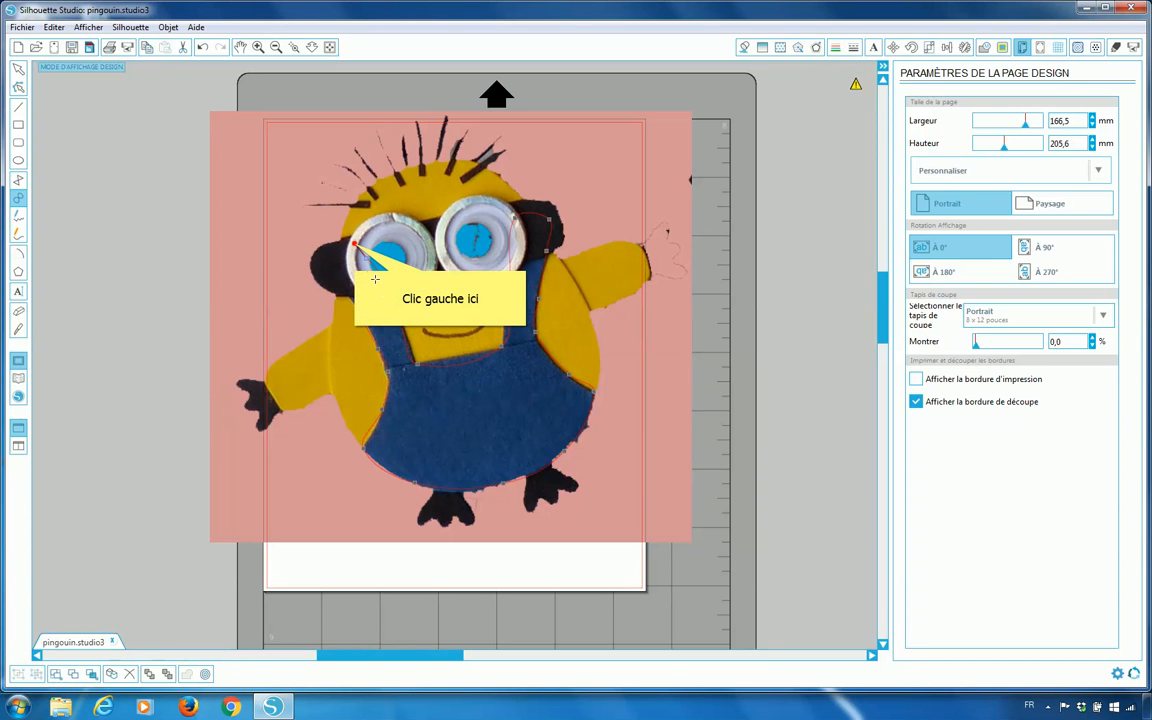
click(354, 243)
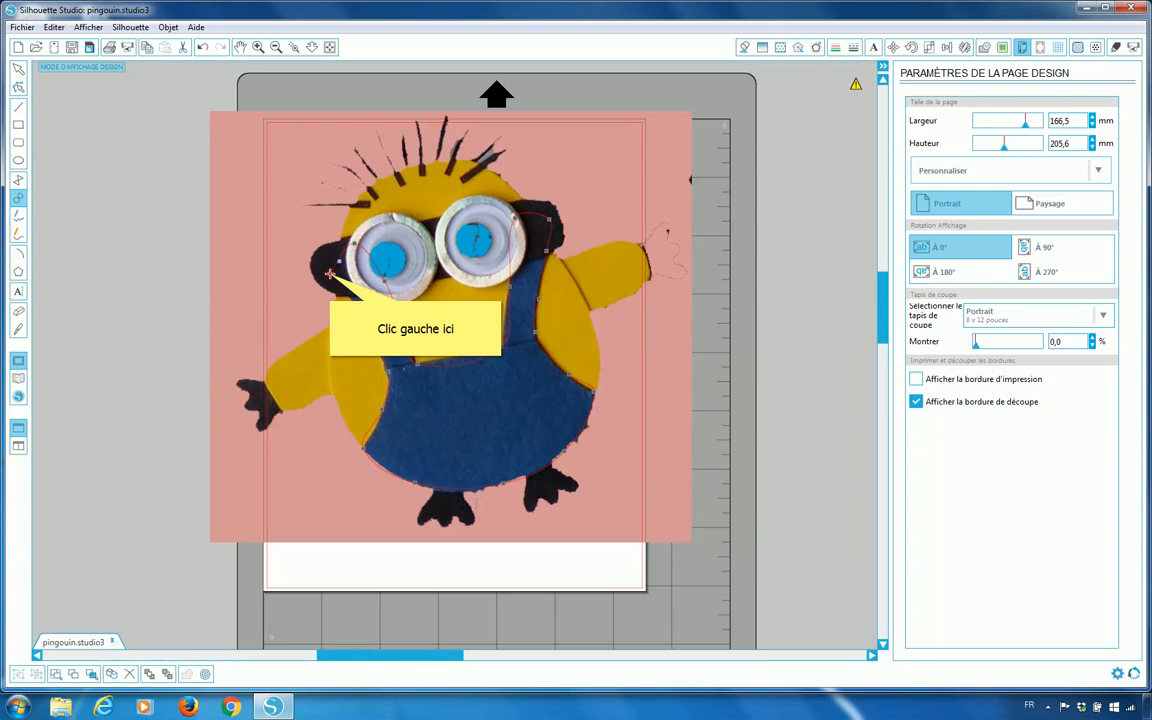
click(329, 272)
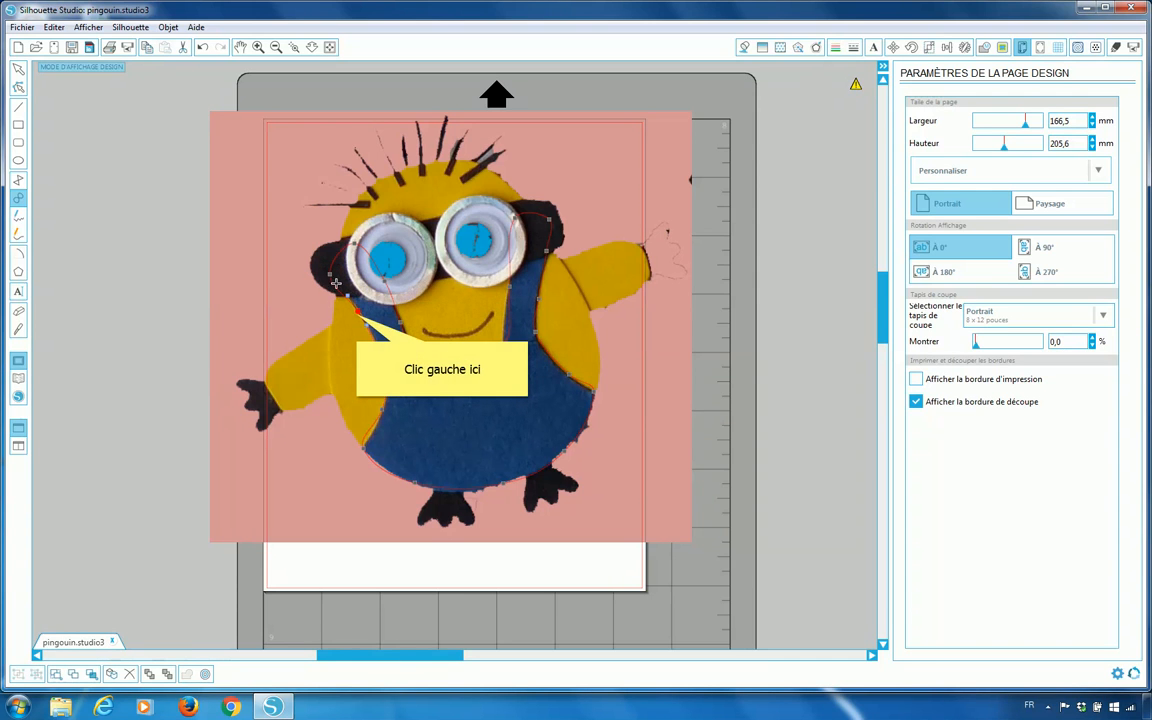
click(356, 313)
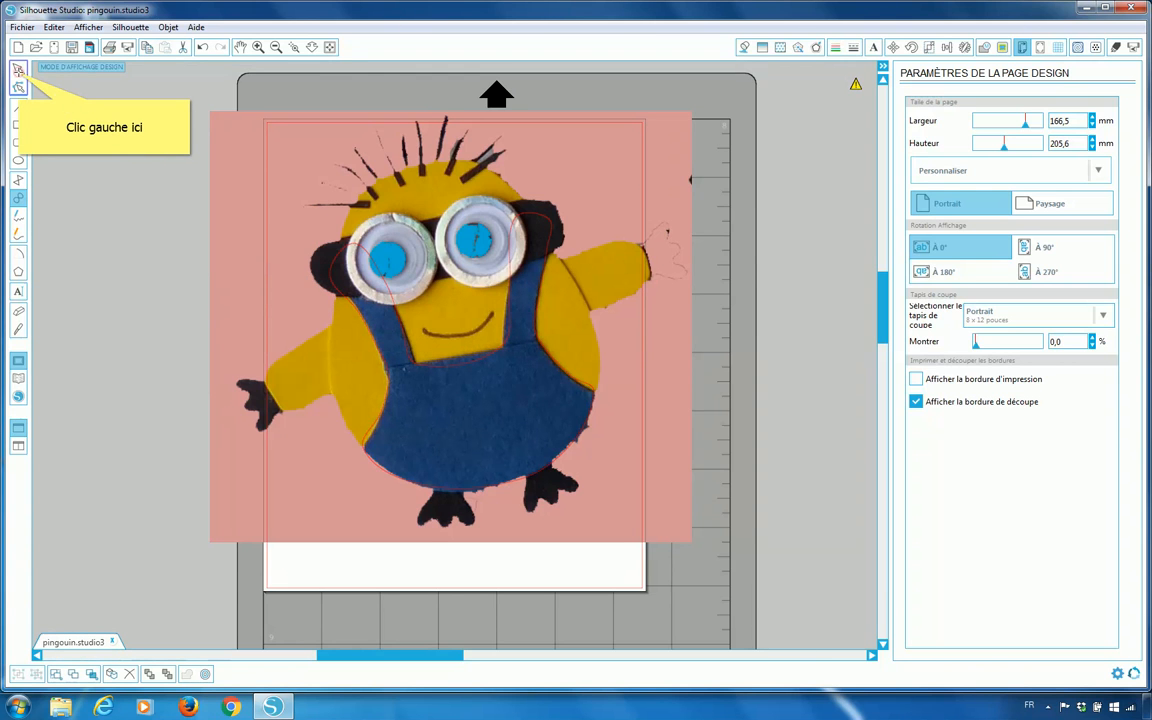
Step: Select the traced overalls outline on top of the image and change its line colour to orange
click(18, 68)
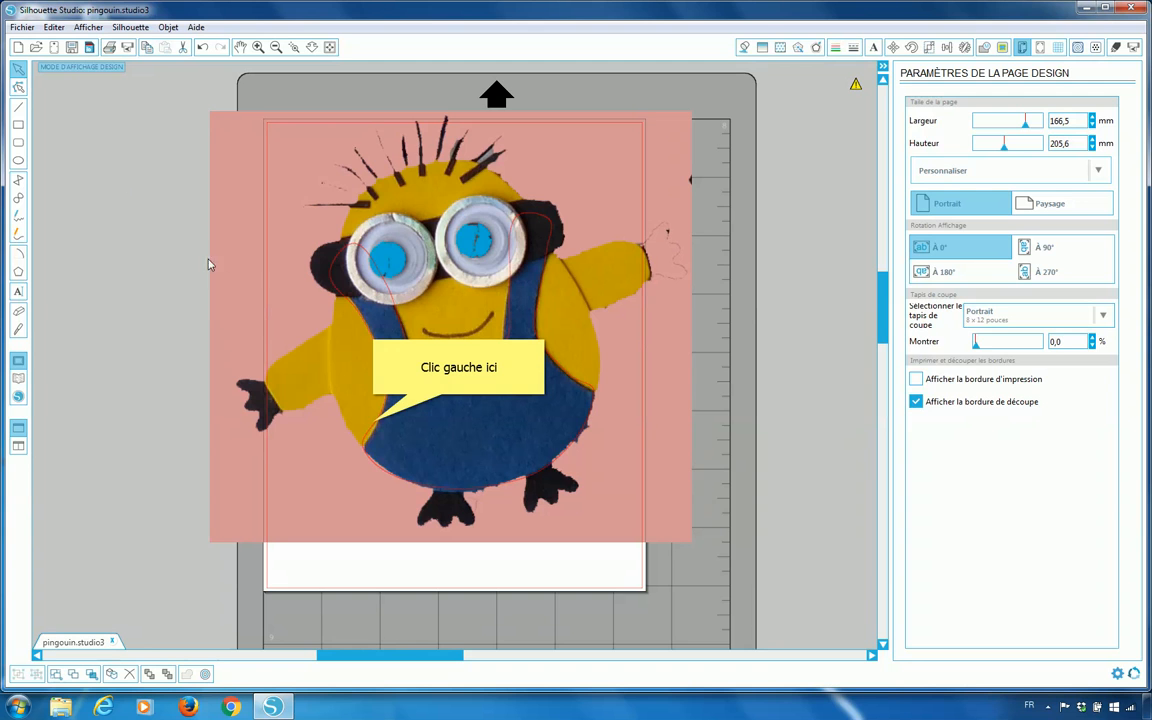
click(376, 428)
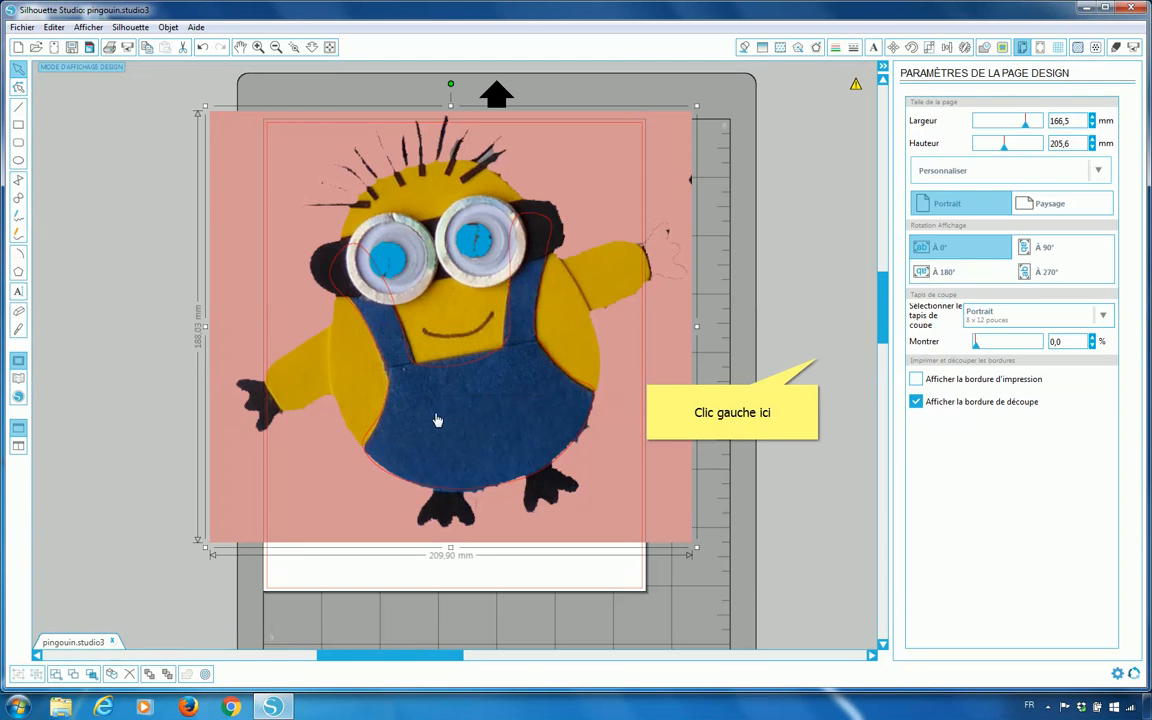
click(818, 363)
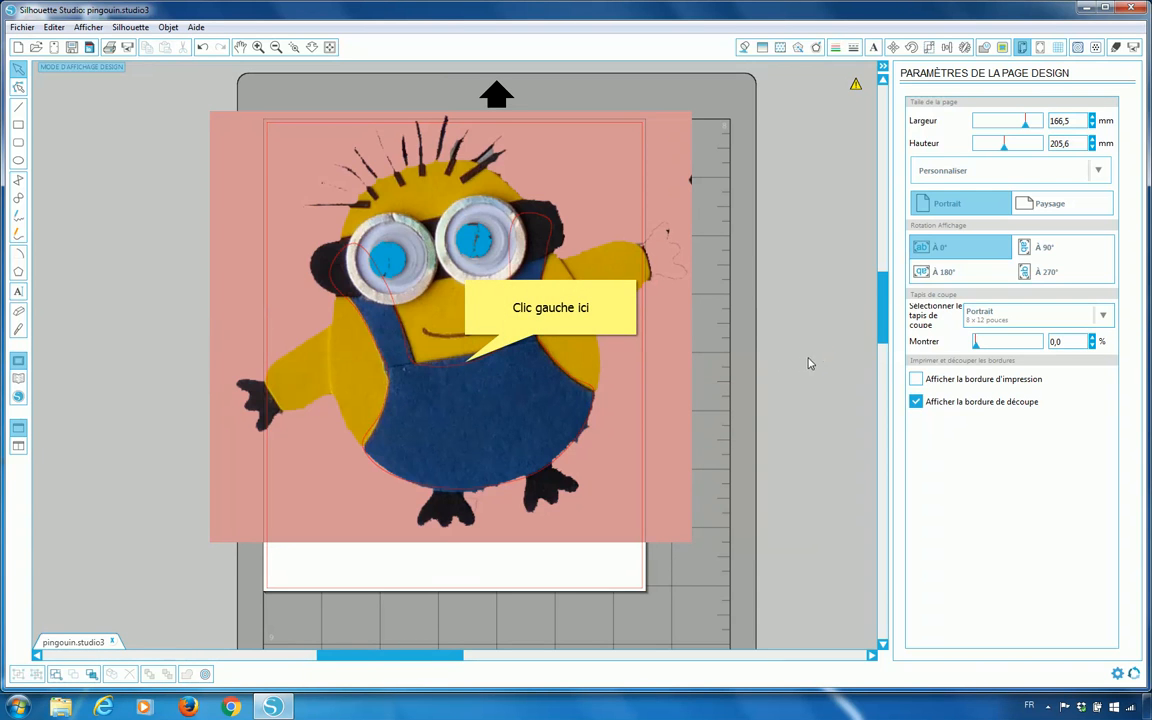
click(466, 368)
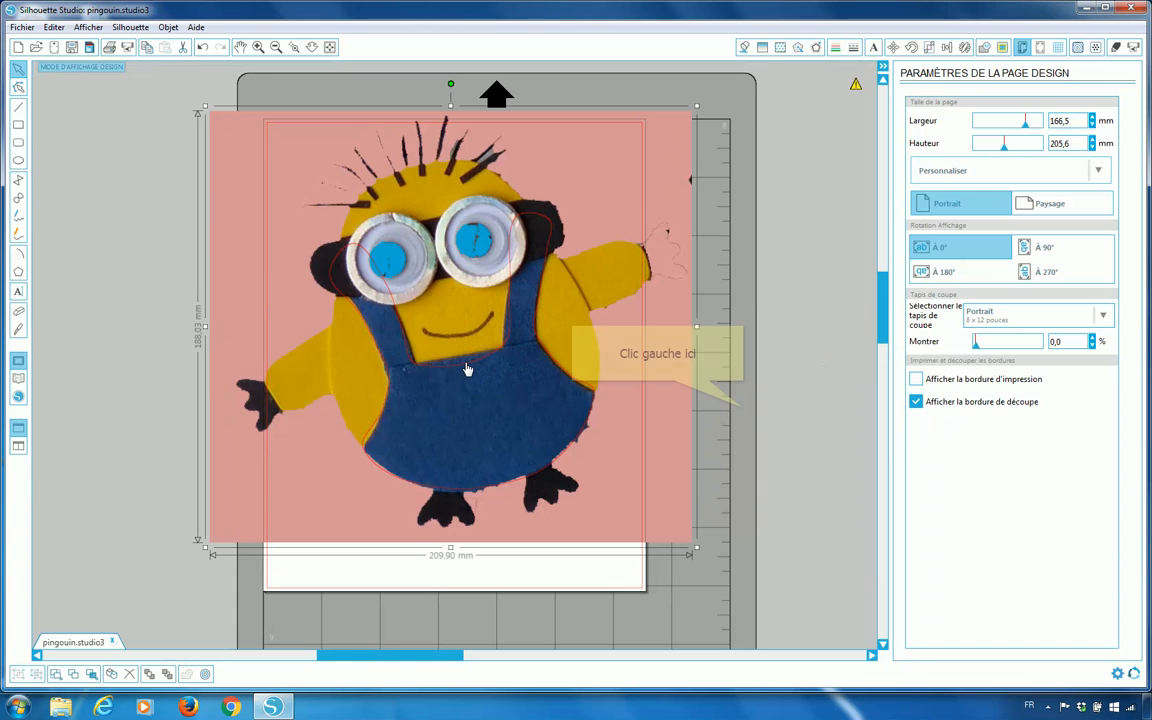
click(744, 413)
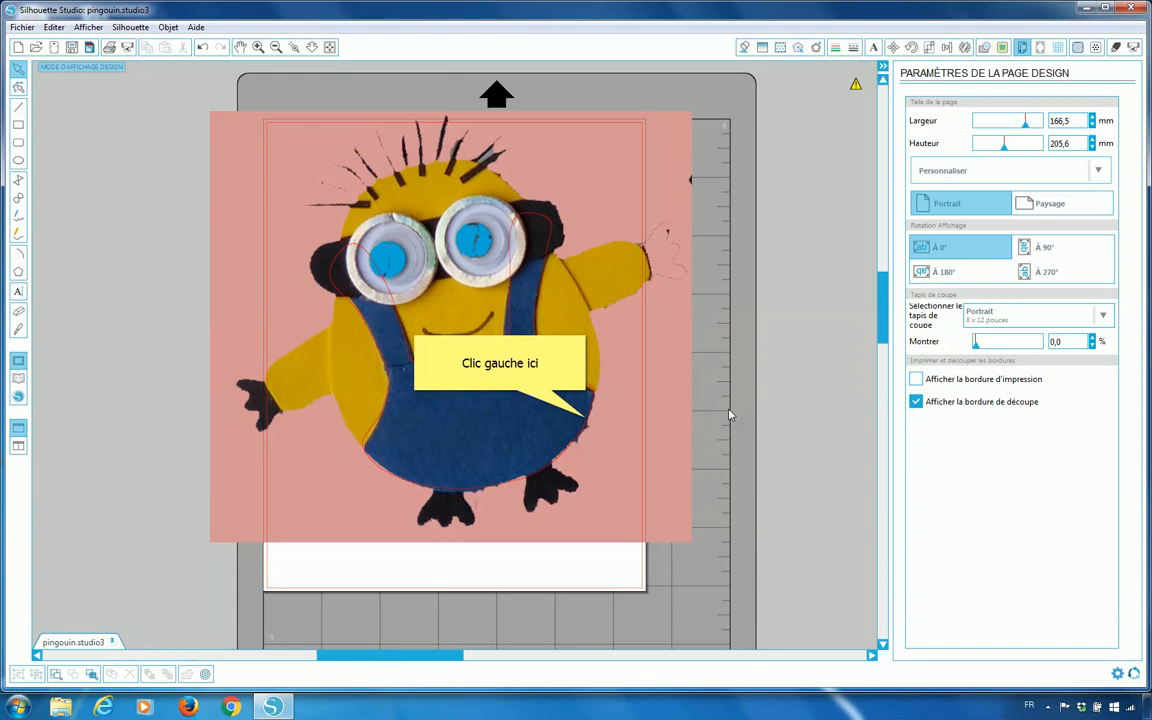
click(589, 424)
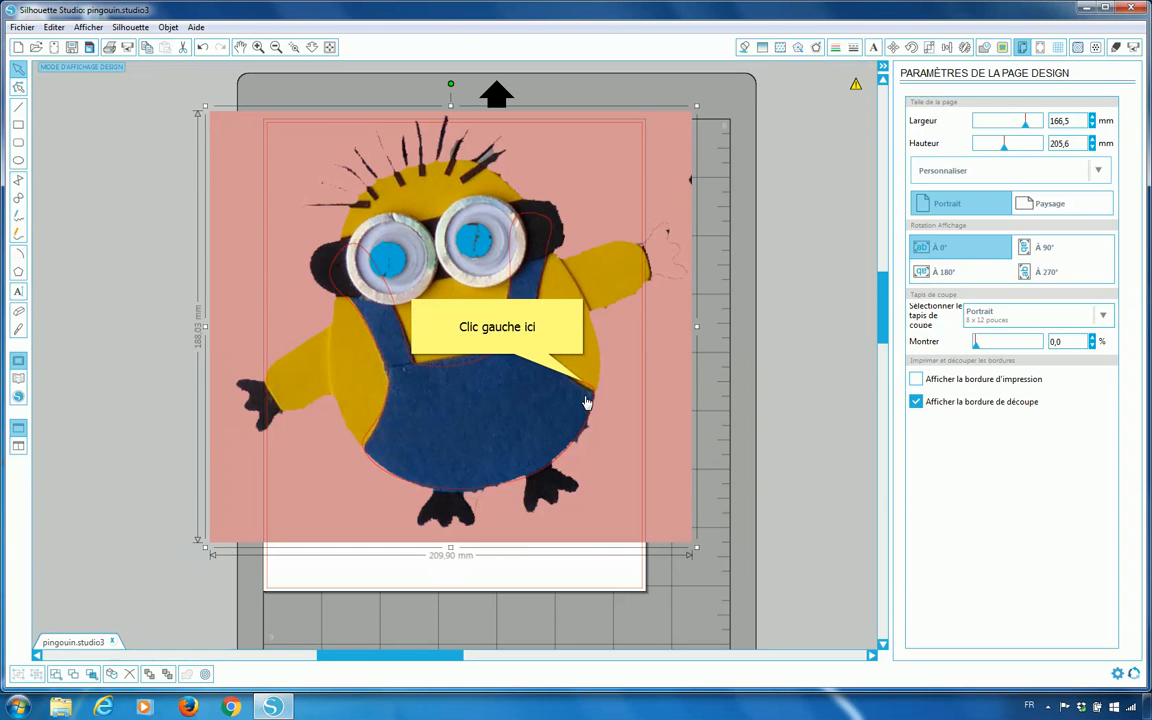
click(586, 388)
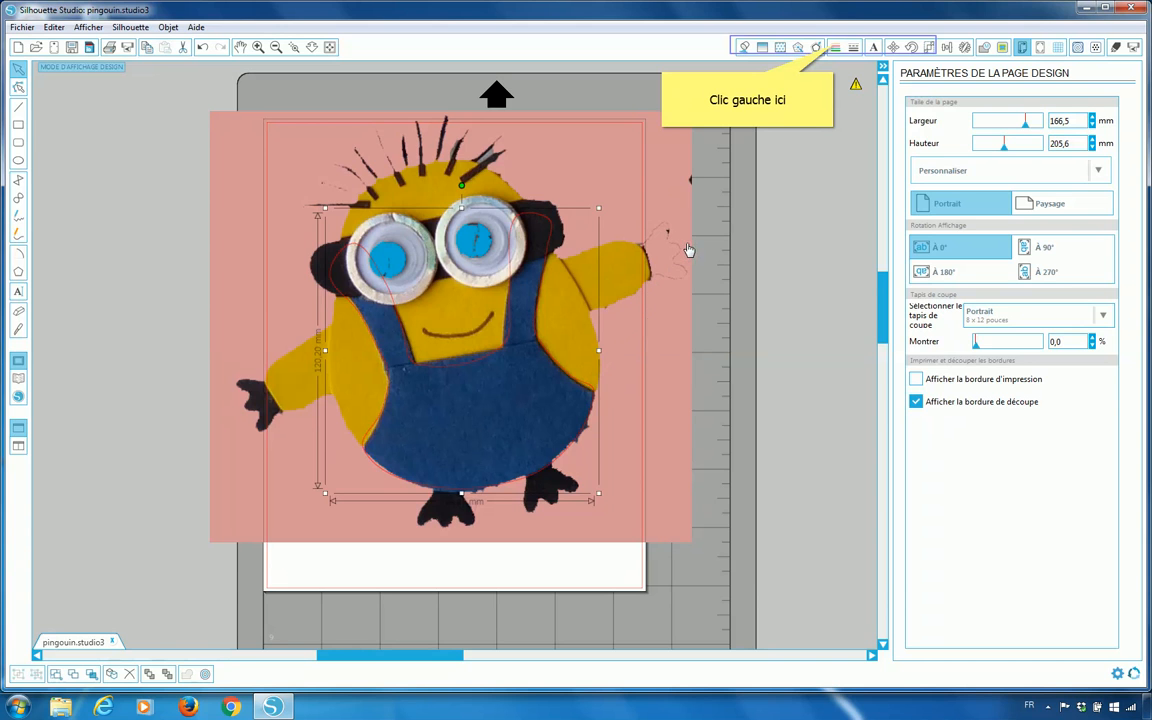
click(835, 48)
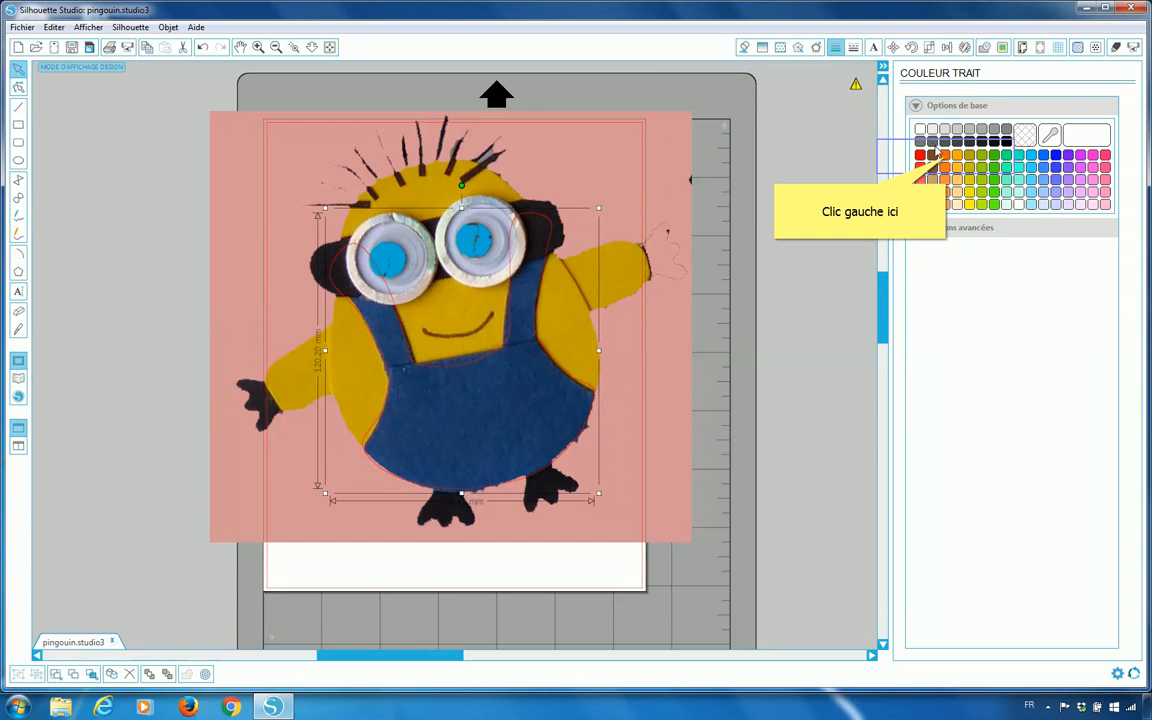
click(944, 157)
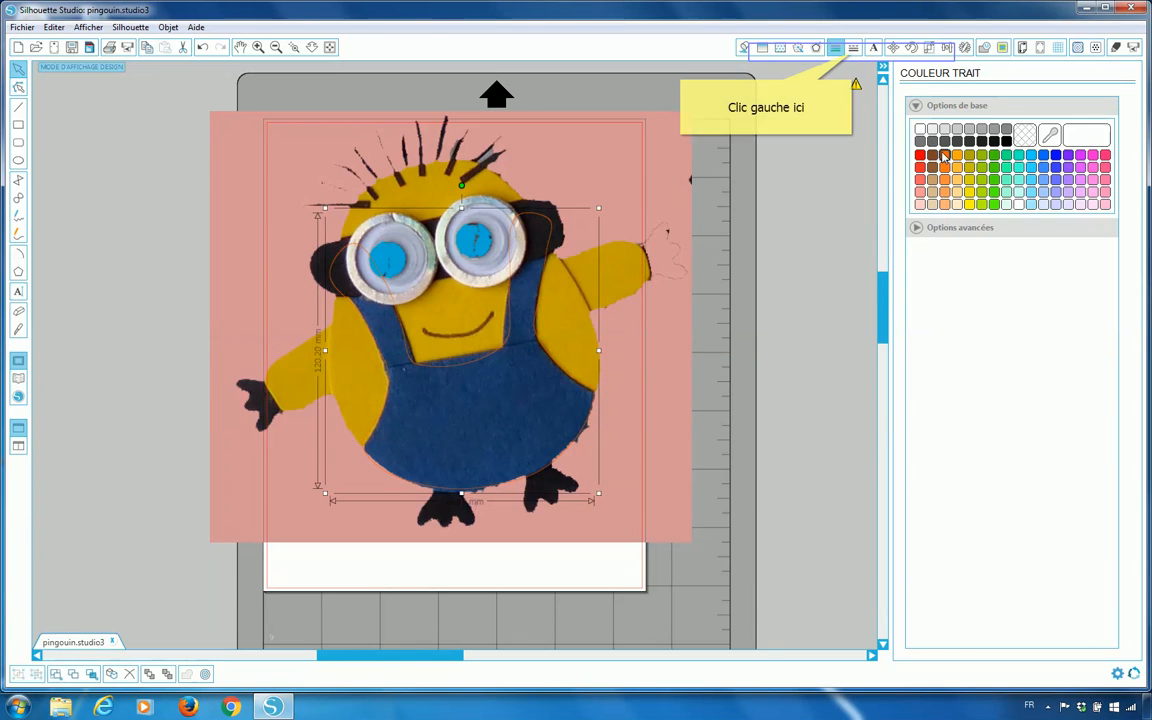
Step: Set the overalls outline's line thickness to 1 pt and its corner style to Pointe
click(853, 50)
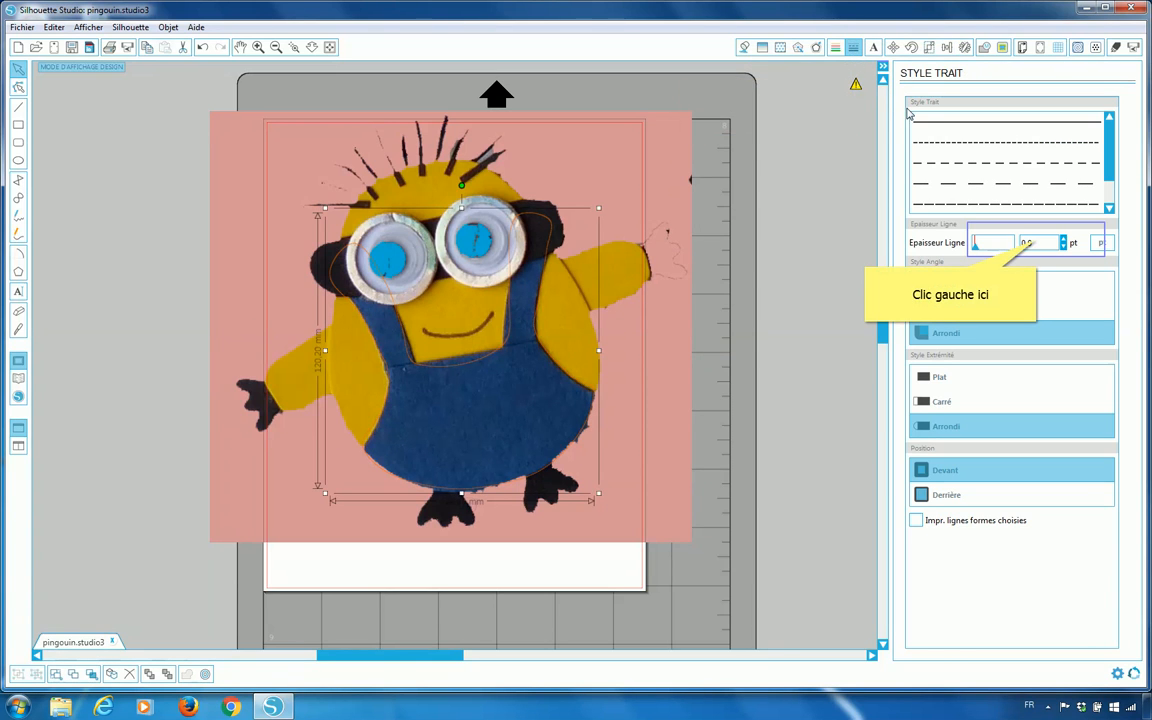
click(1035, 241)
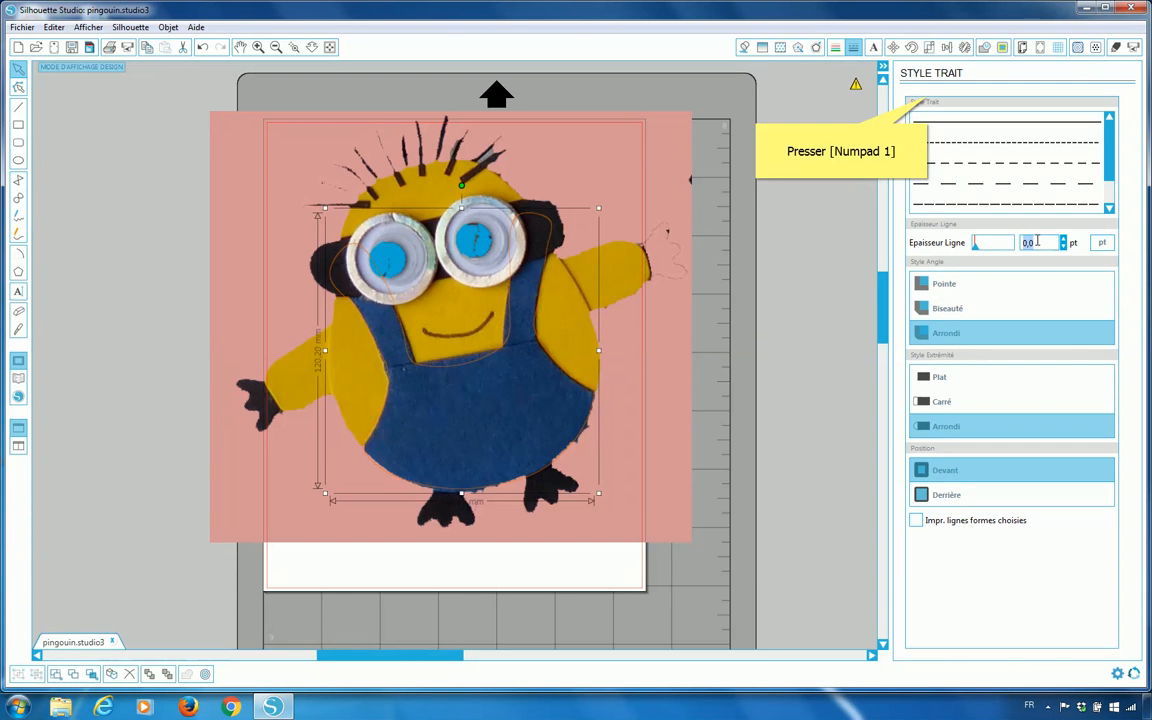
text(1)
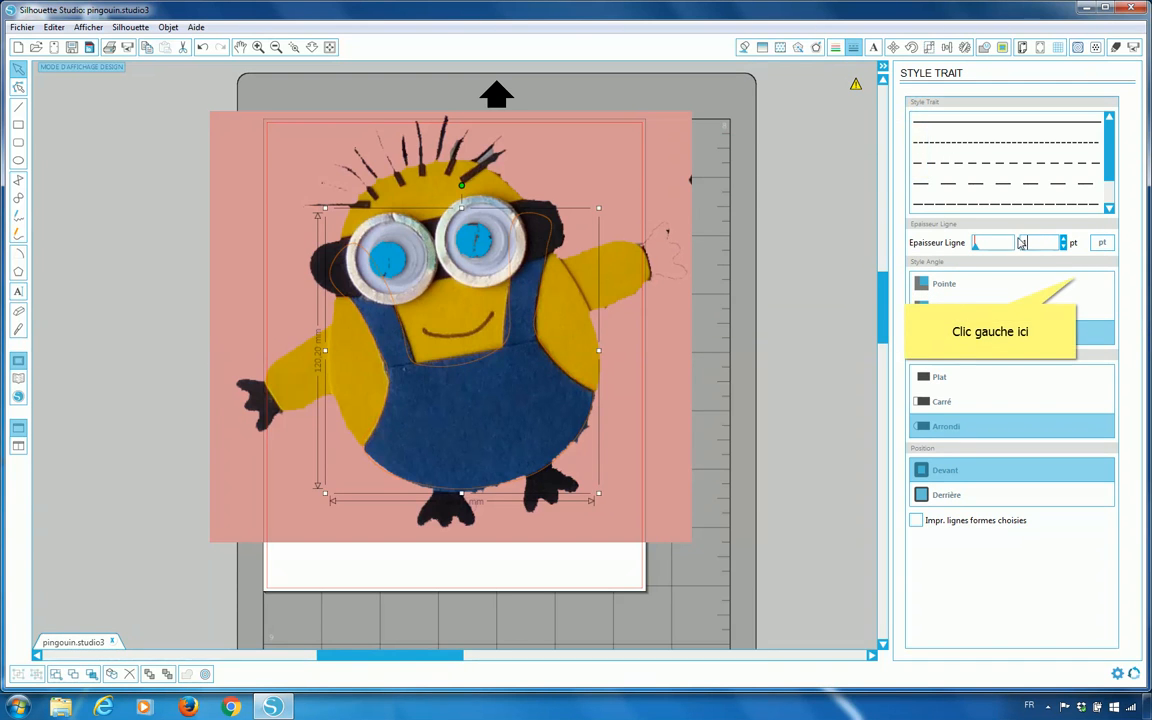
click(1077, 283)
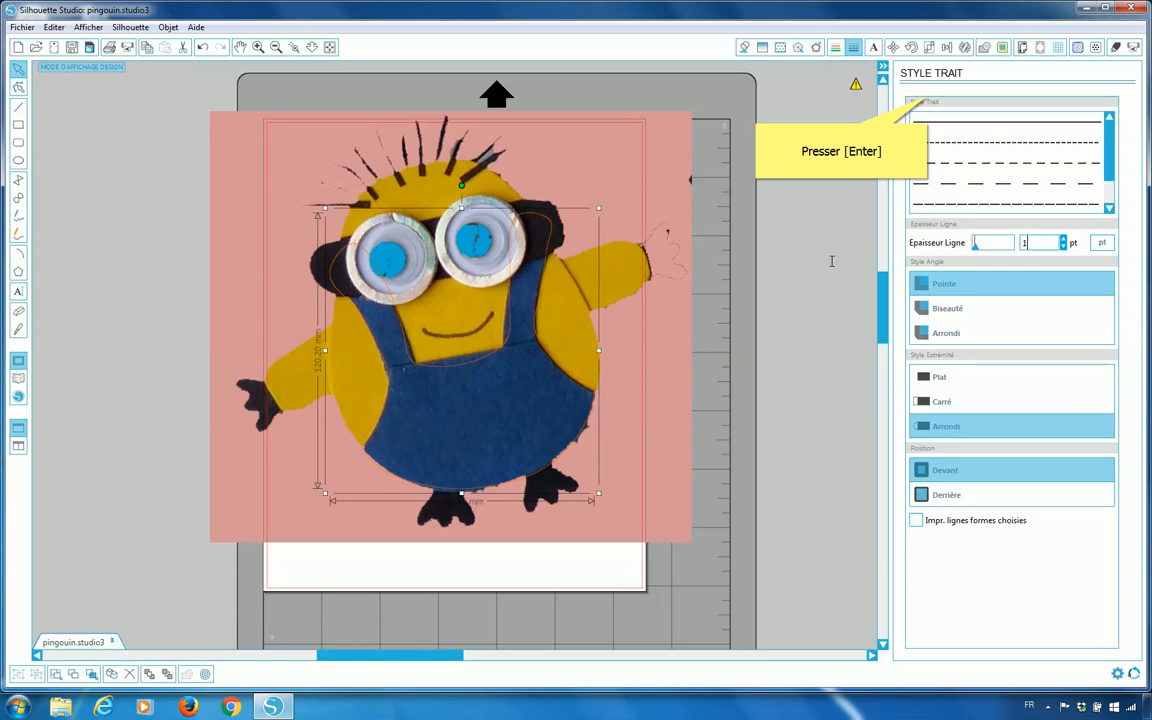
key(Return)
Step: Deselect the outline and draw a closed, irregular seven-point curve on the empty mat area below the page
scroll(760, 300, down, 1)
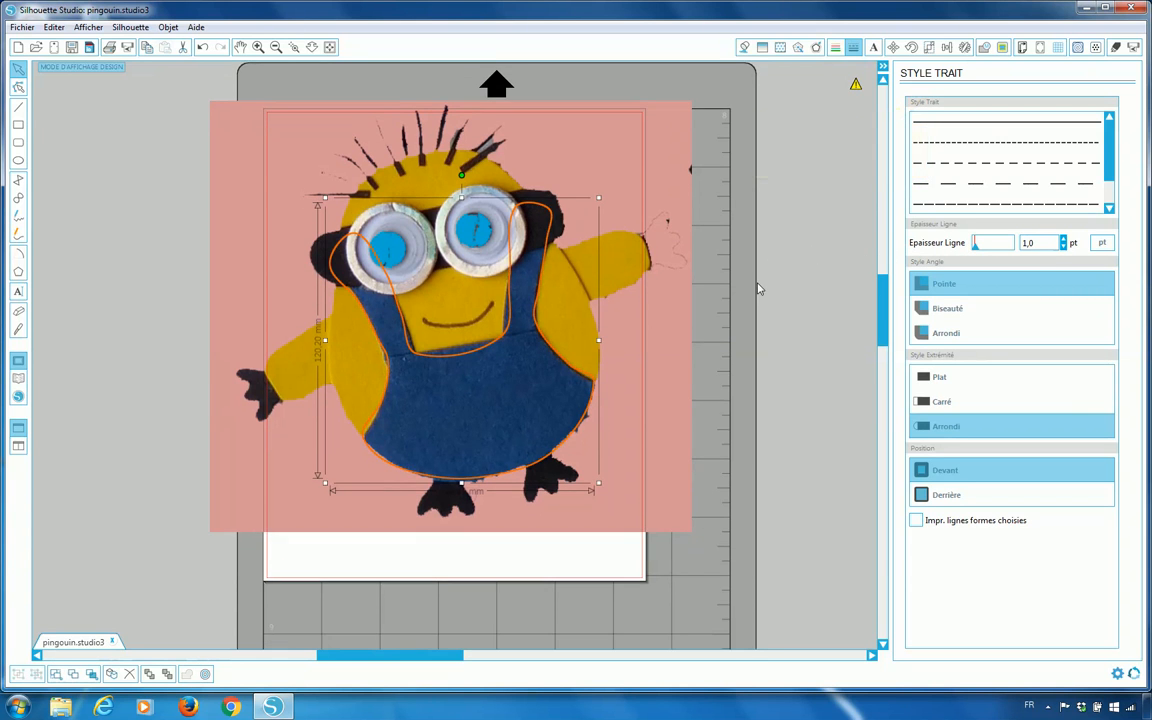
scroll(752, 330, down, 6)
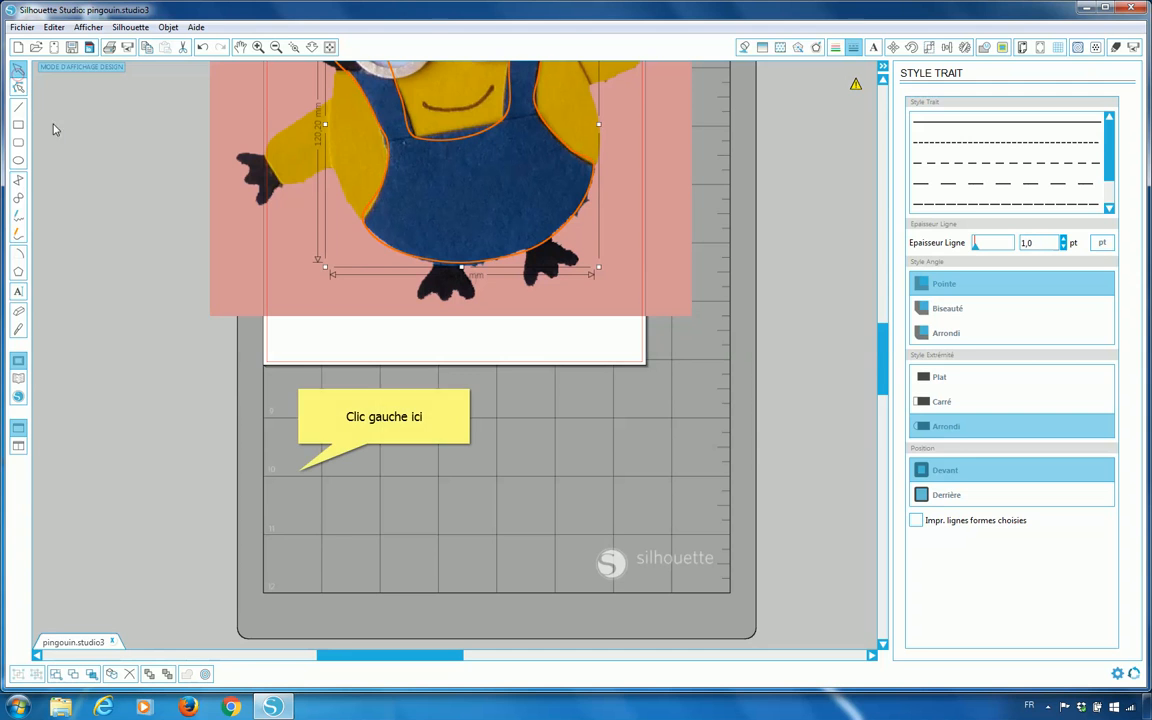
click(300, 476)
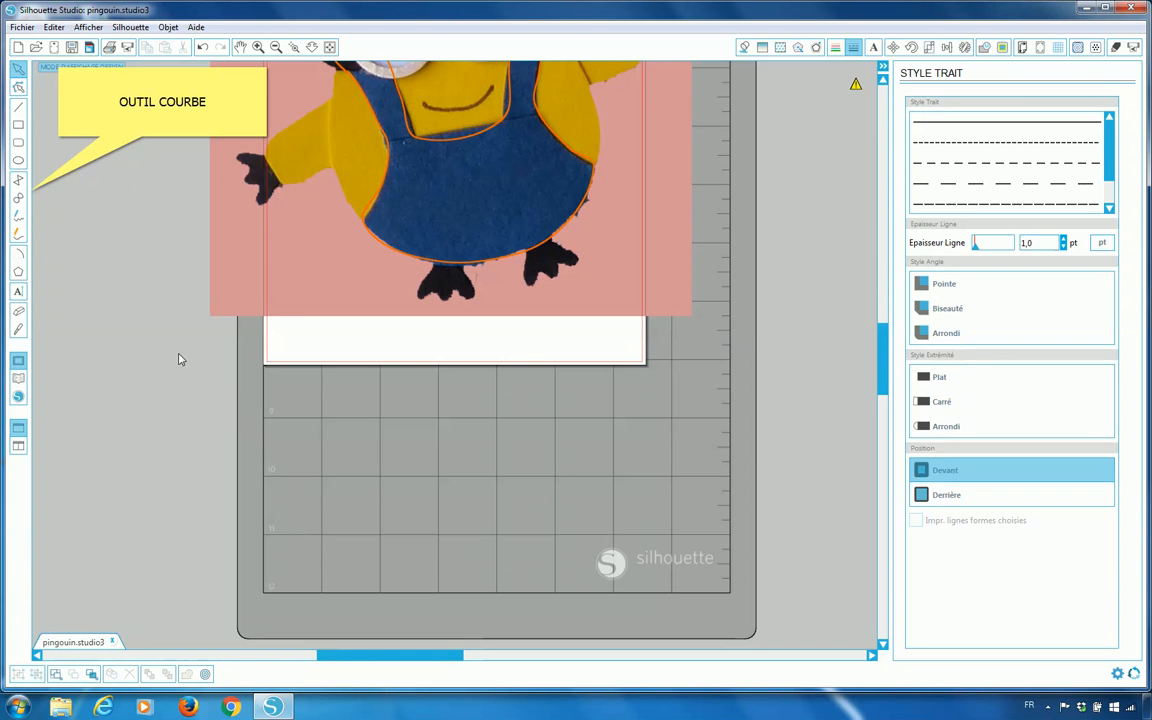
click(17, 199)
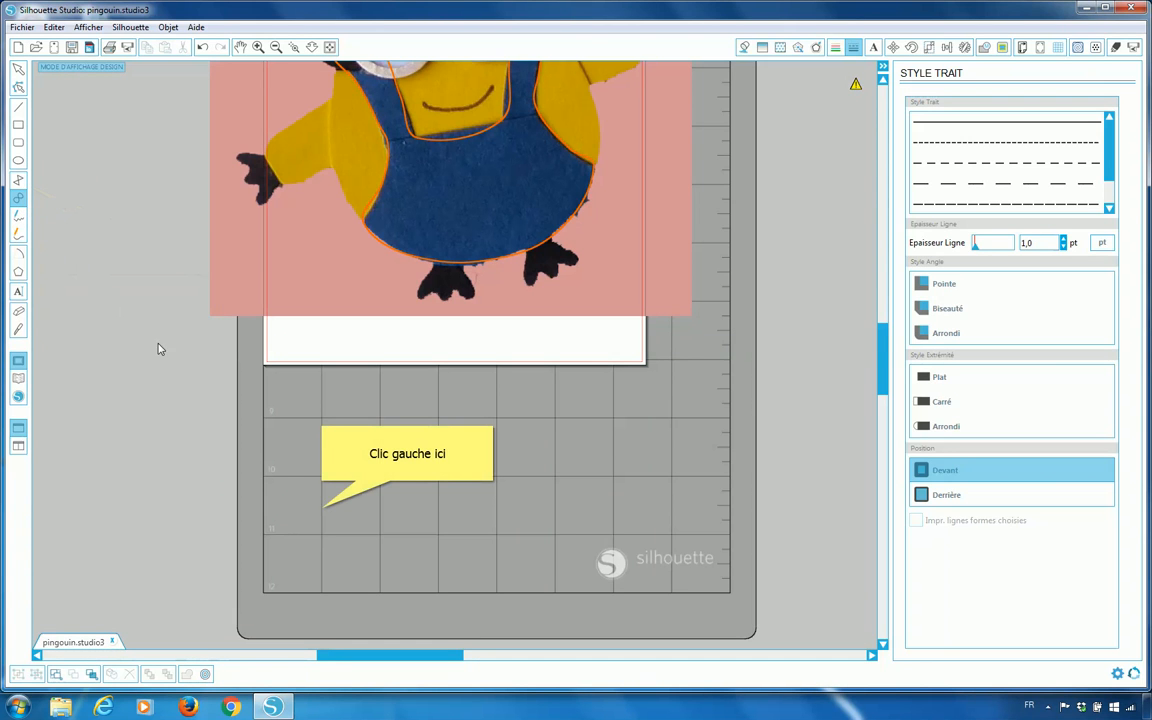
click(321, 507)
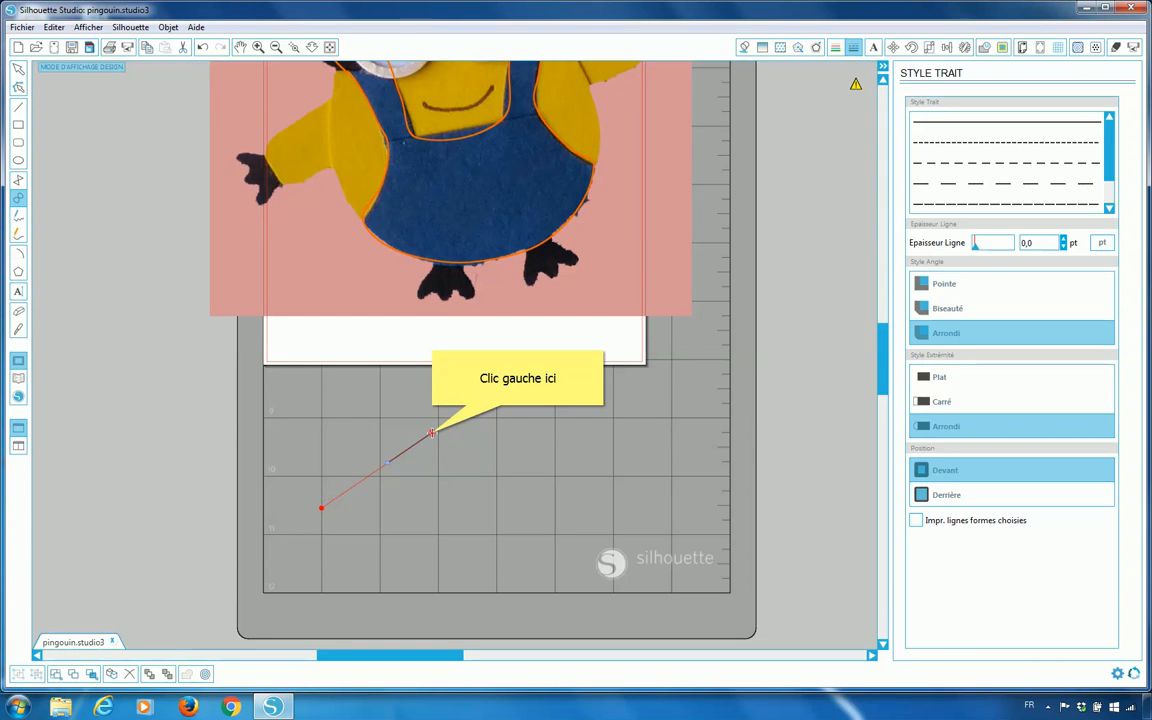
click(432, 432)
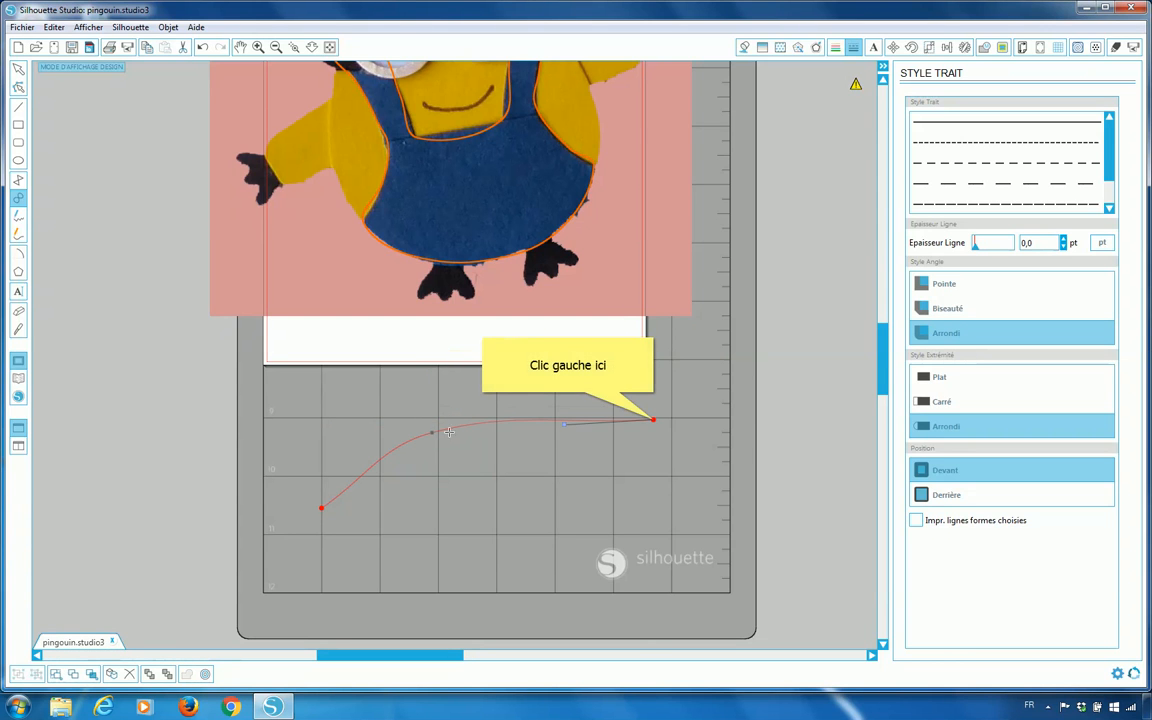
click(653, 420)
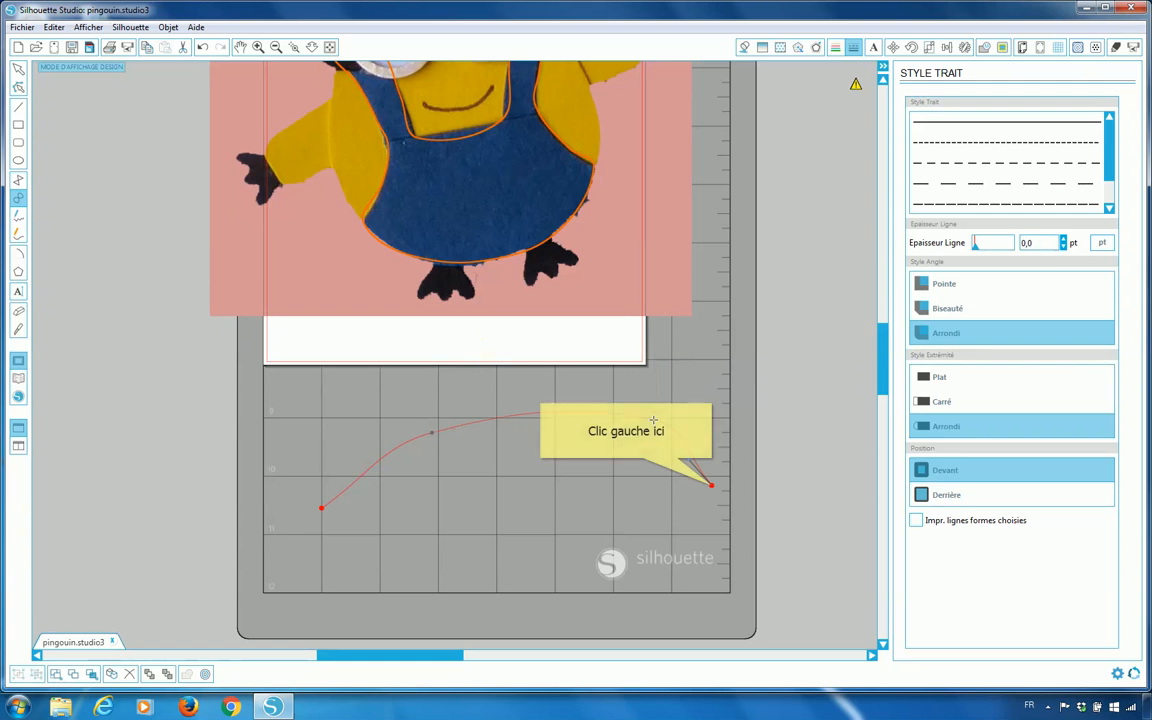
click(710, 483)
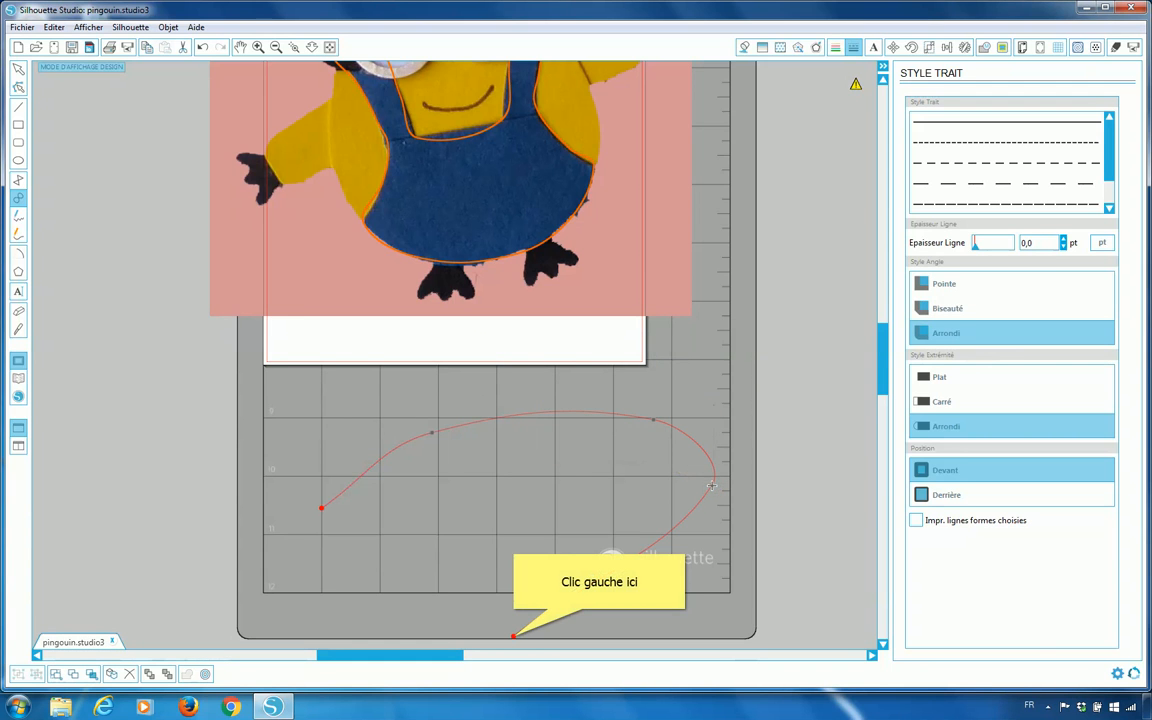
click(513, 636)
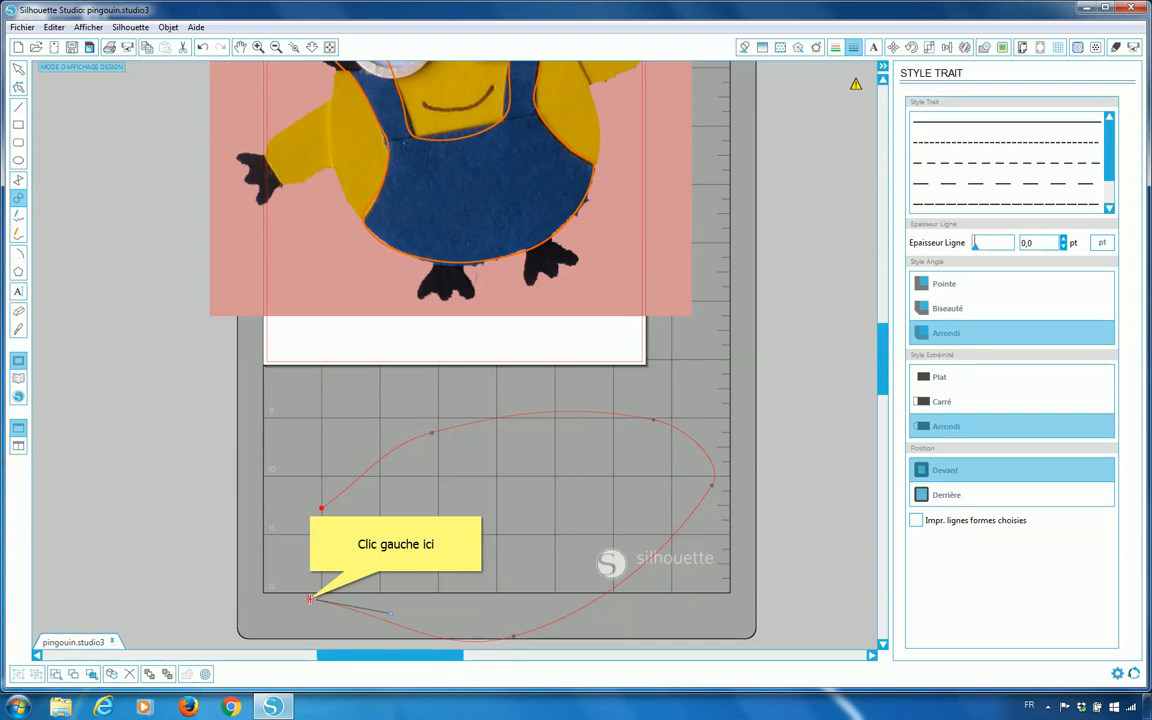
click(310, 598)
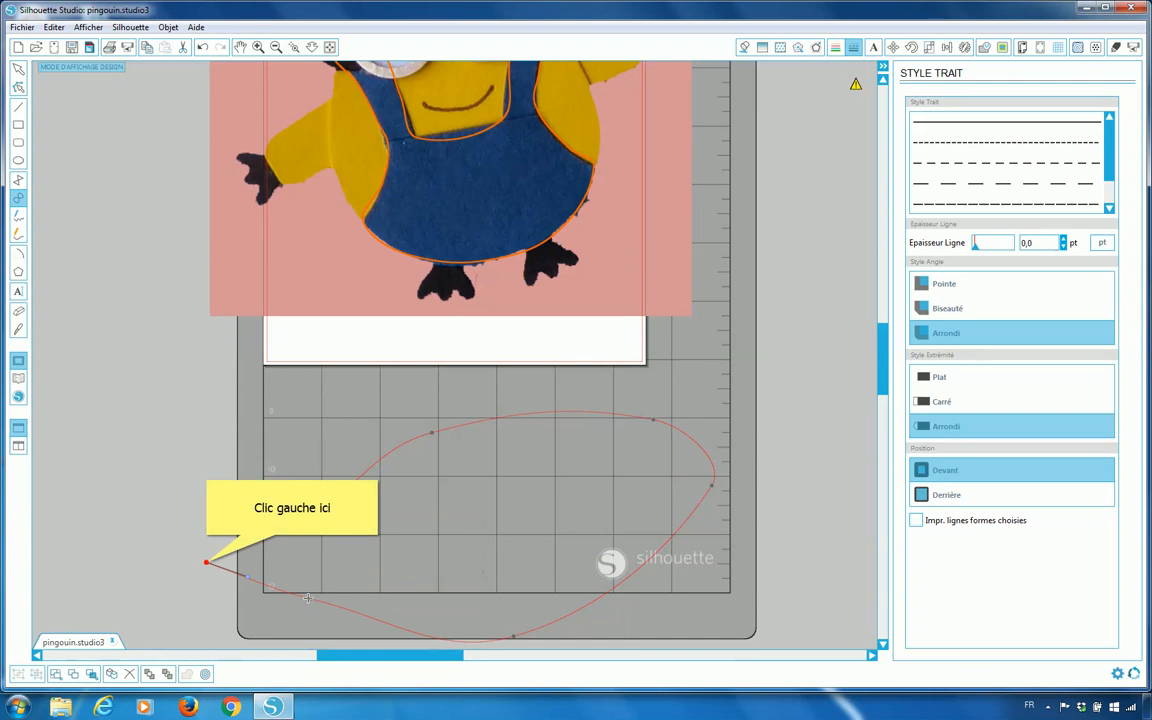
click(206, 562)
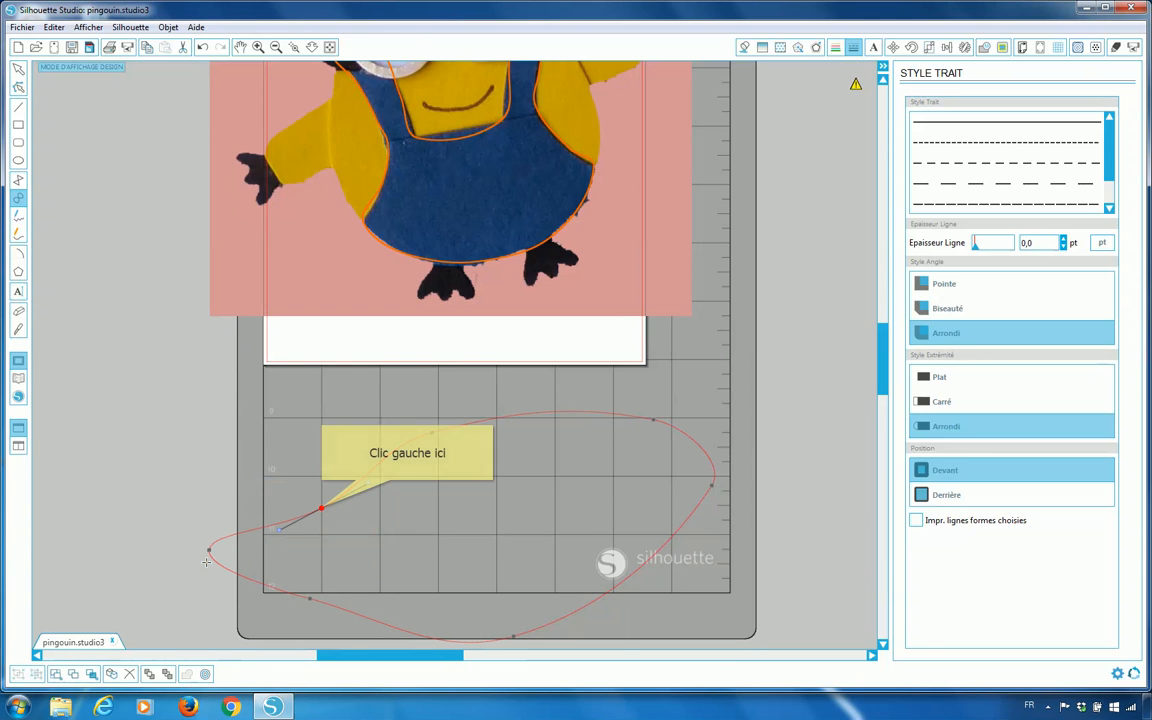
click(318, 509)
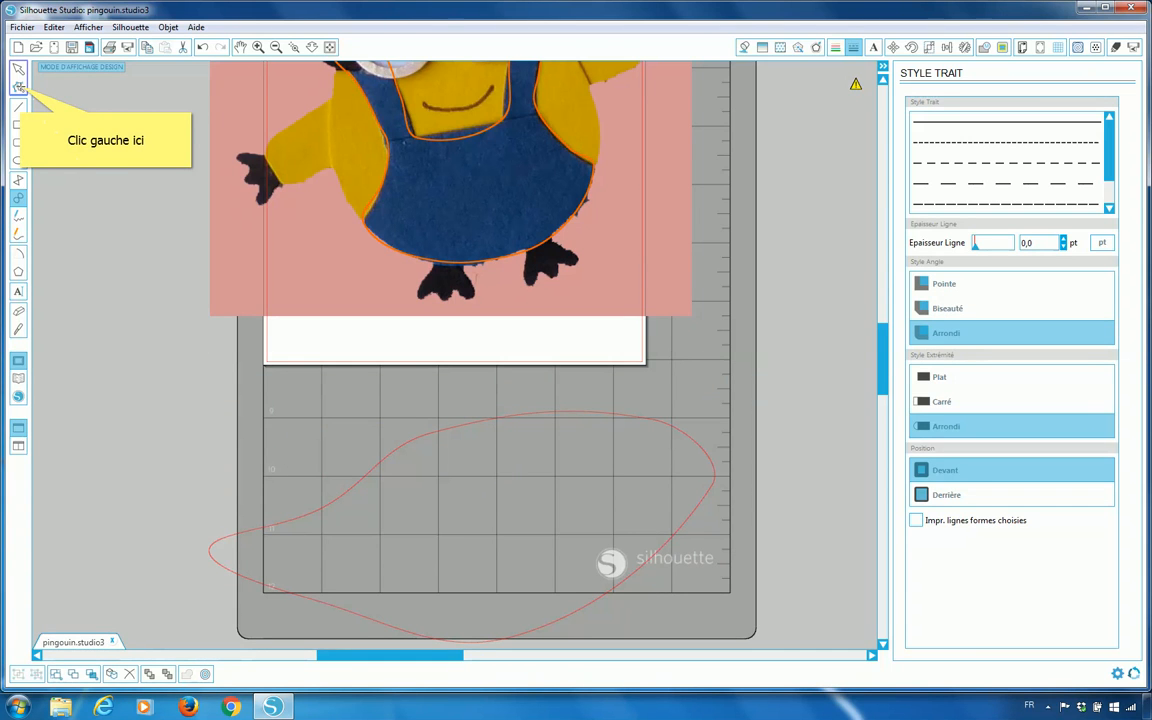
Step: Edit the new curve's points and move its upper-left point further up and to the left
click(19, 88)
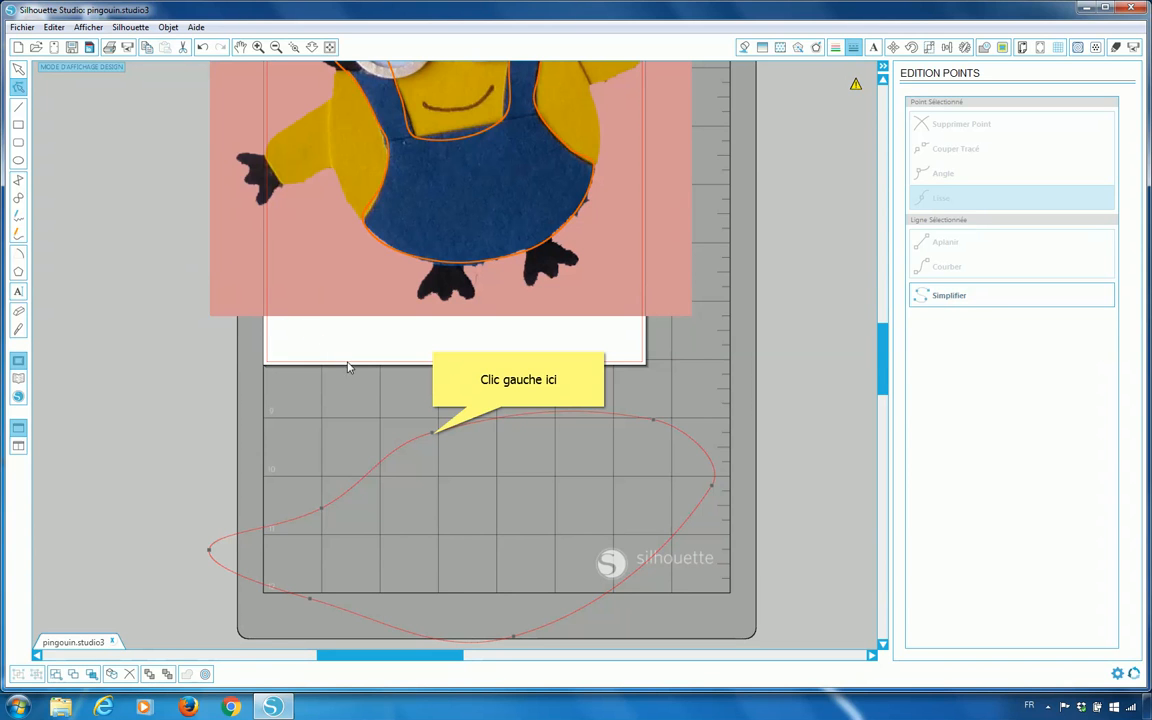
click(432, 436)
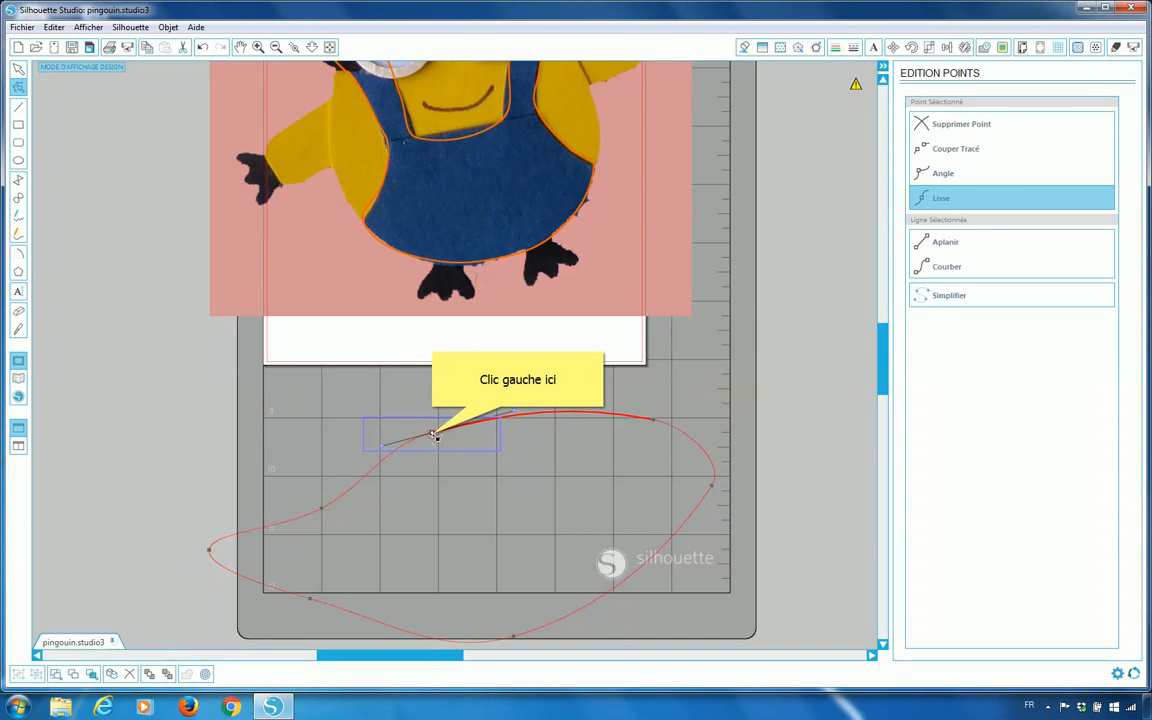
drag(432, 436, 389, 411)
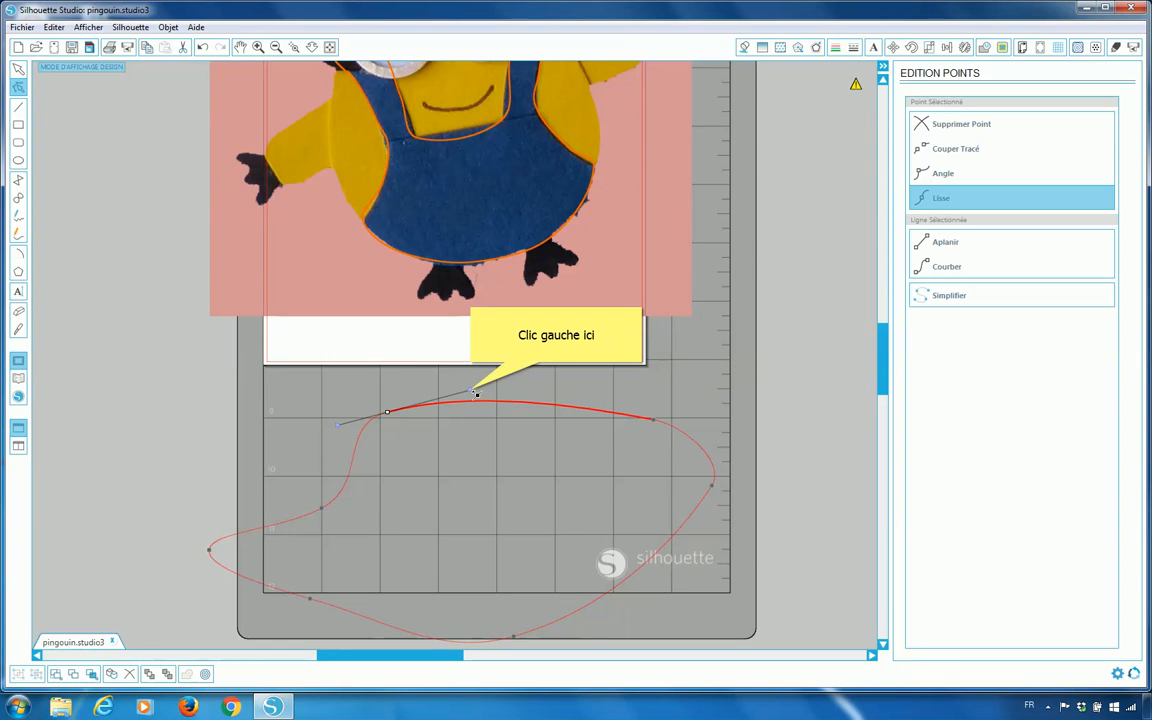
Step: Tilt the moved point's right tangent handle down and back up, and lengthen and shorten its left handle to reshape the adjoining segments
drag(475, 392, 474, 395)
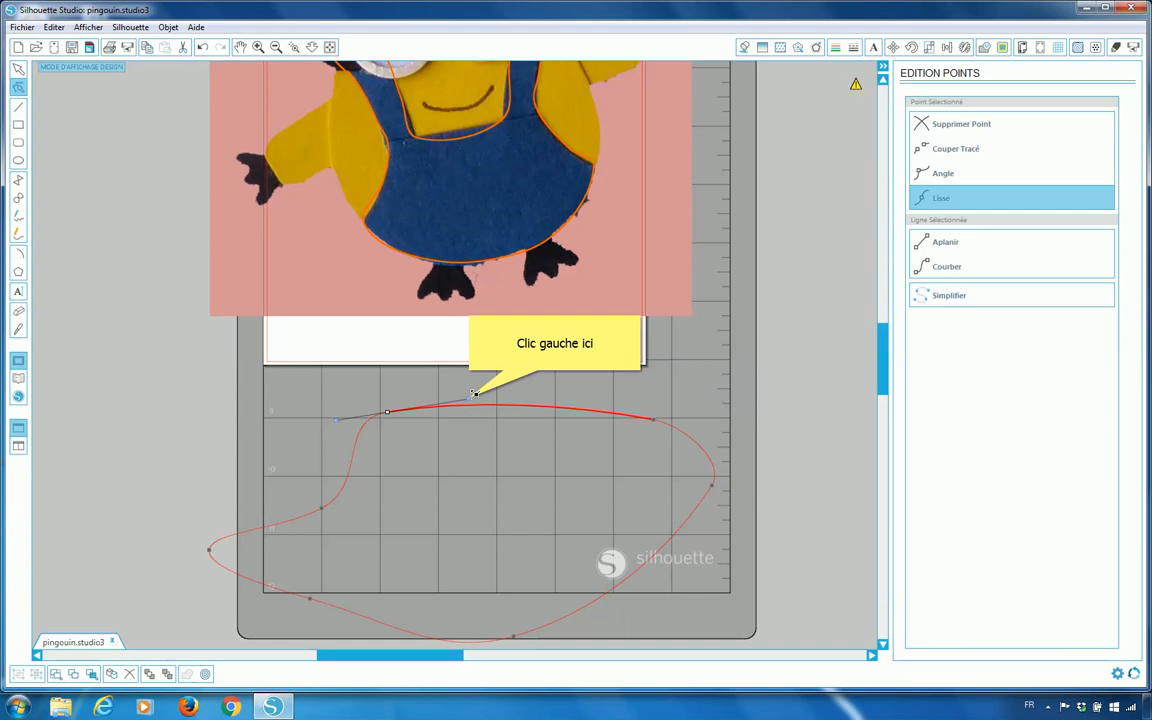
drag(474, 399, 456, 480)
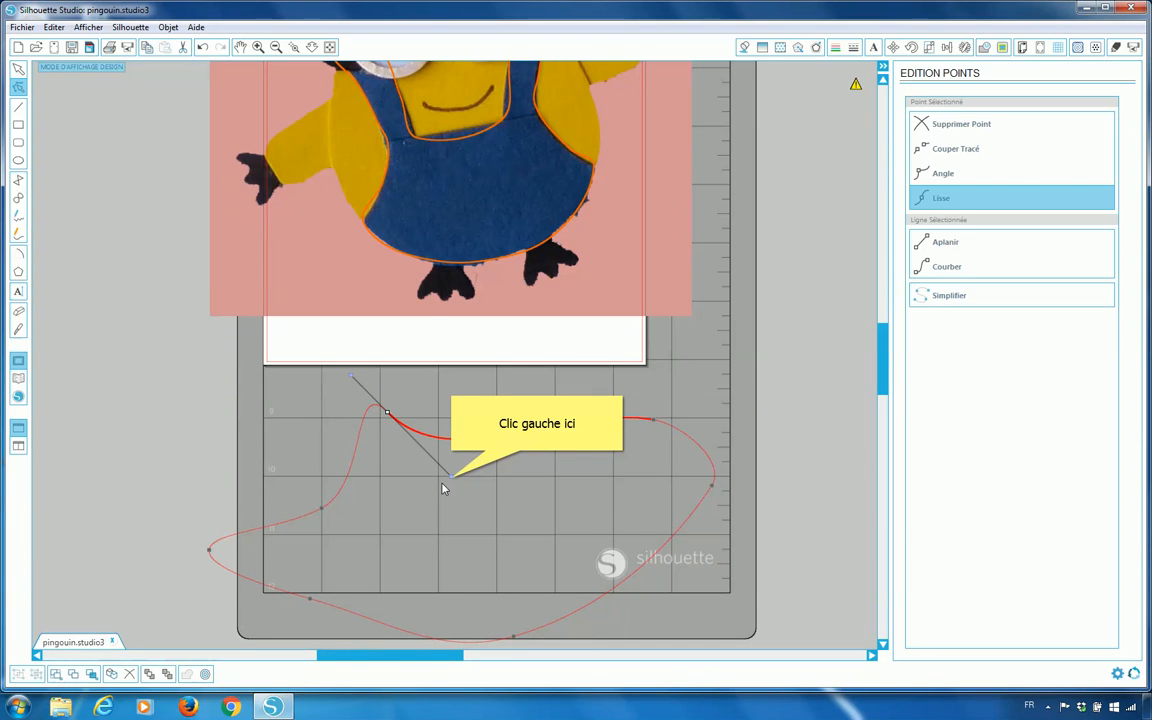
drag(444, 486, 465, 396)
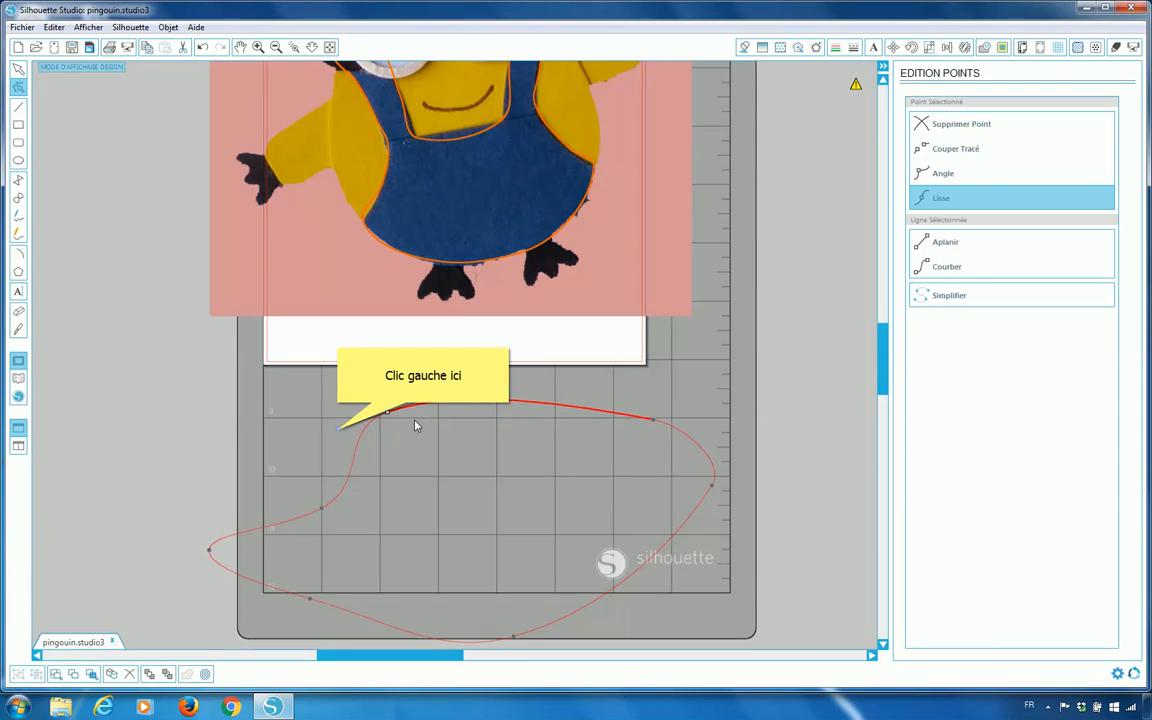
drag(341, 432, 293, 444)
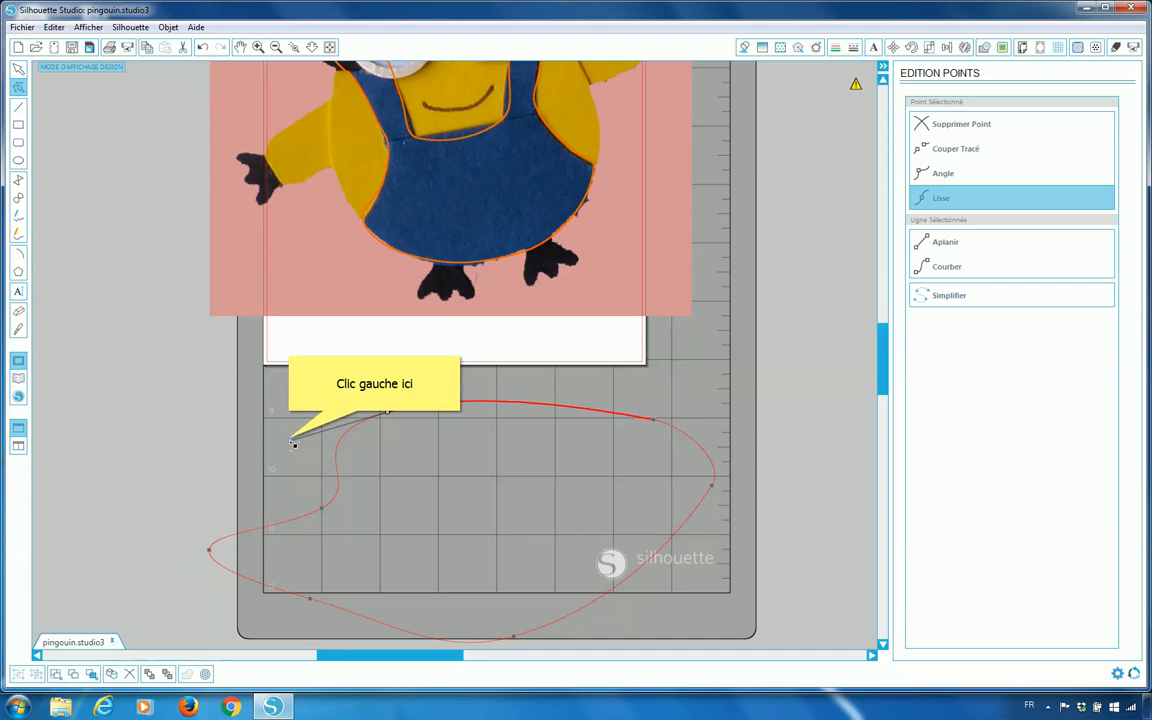
drag(293, 441, 336, 426)
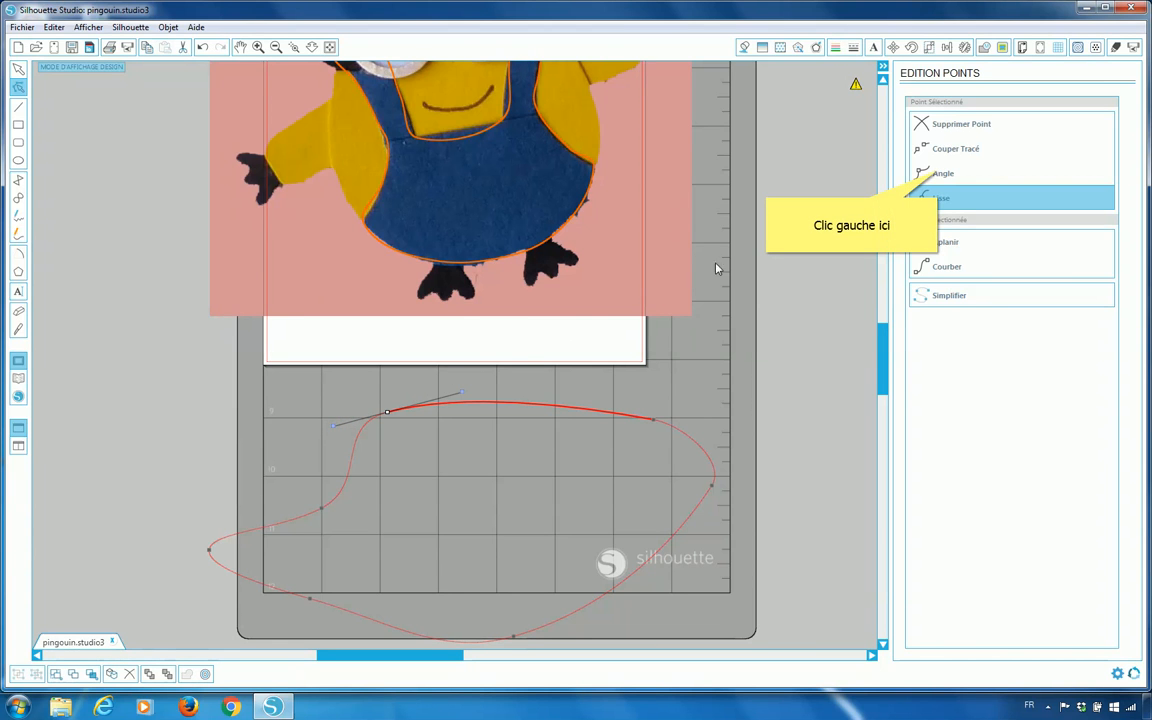
Step: Convert the moved point and the inward point below it to Angle points, and swing the lower point's upper handle up and left
click(940, 175)
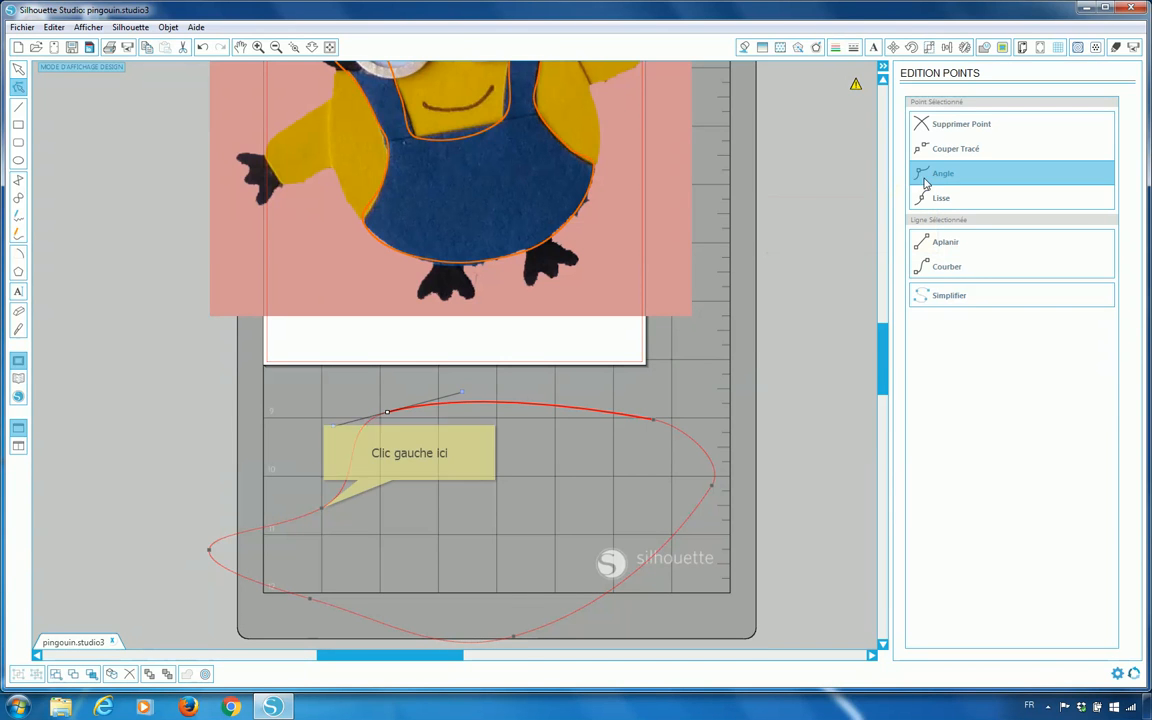
click(323, 508)
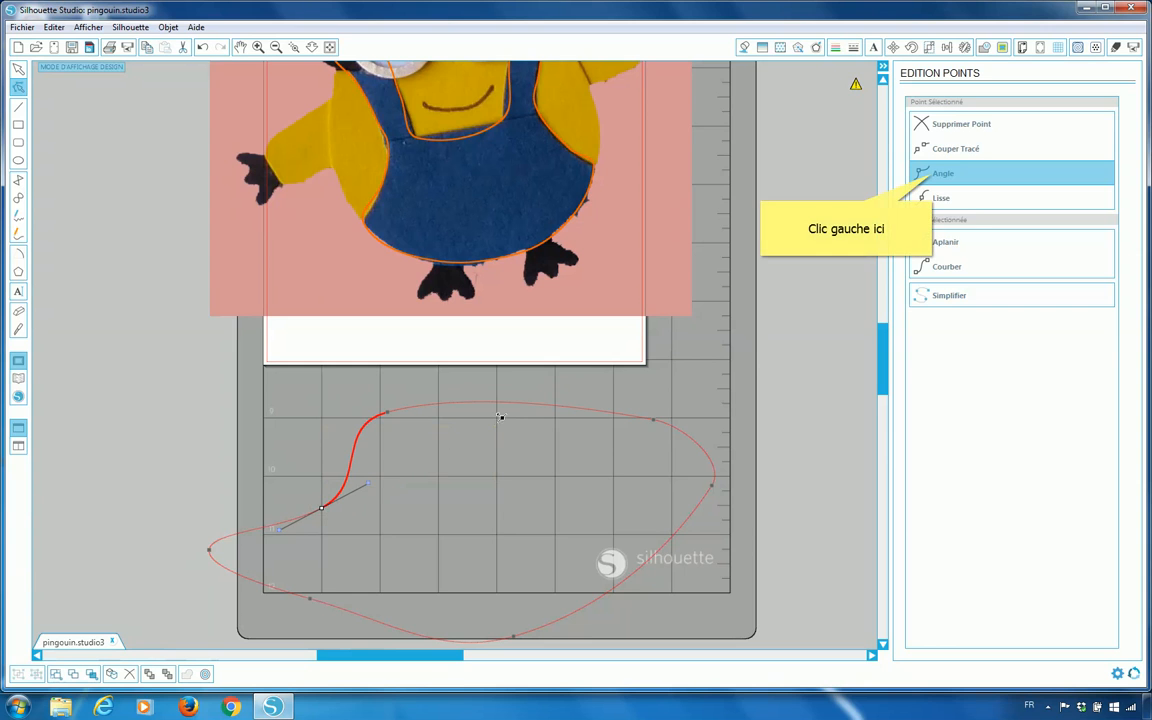
click(935, 175)
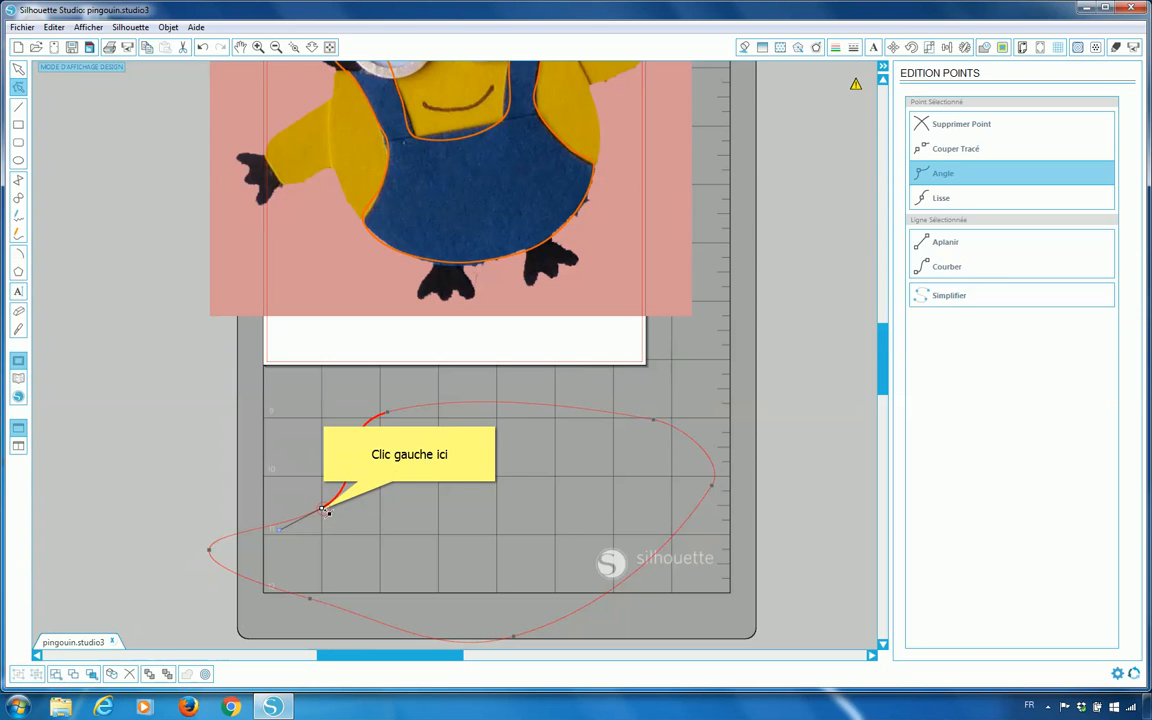
click(323, 509)
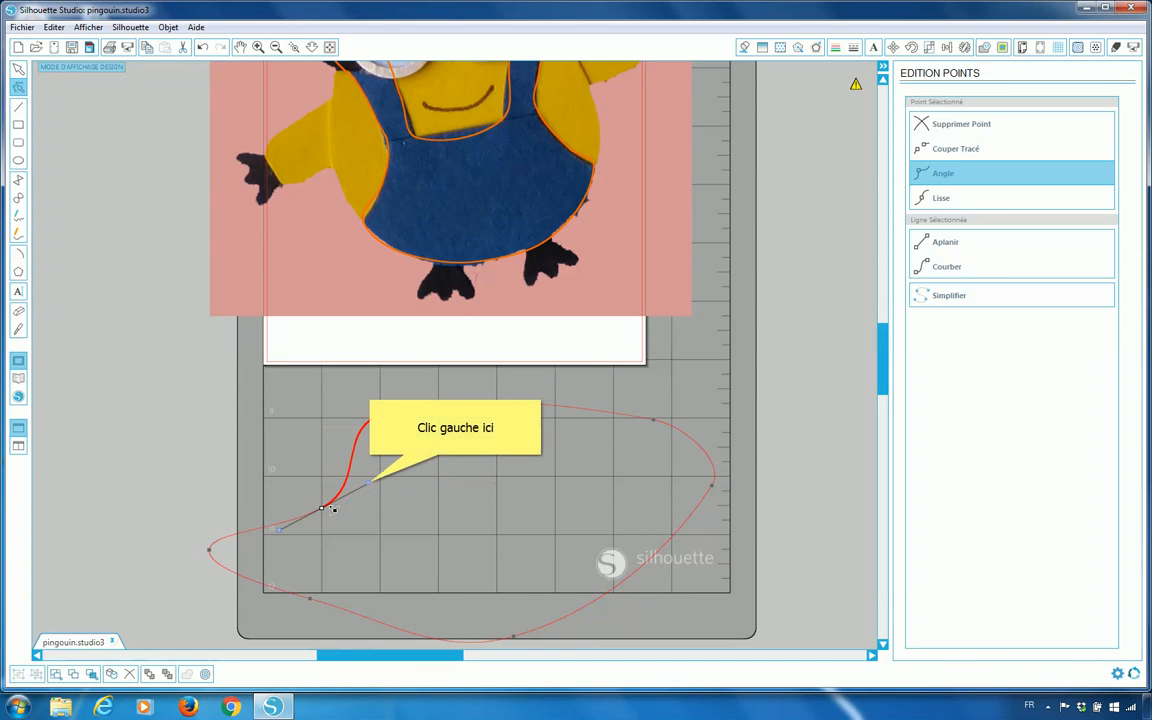
drag(373, 486, 350, 456)
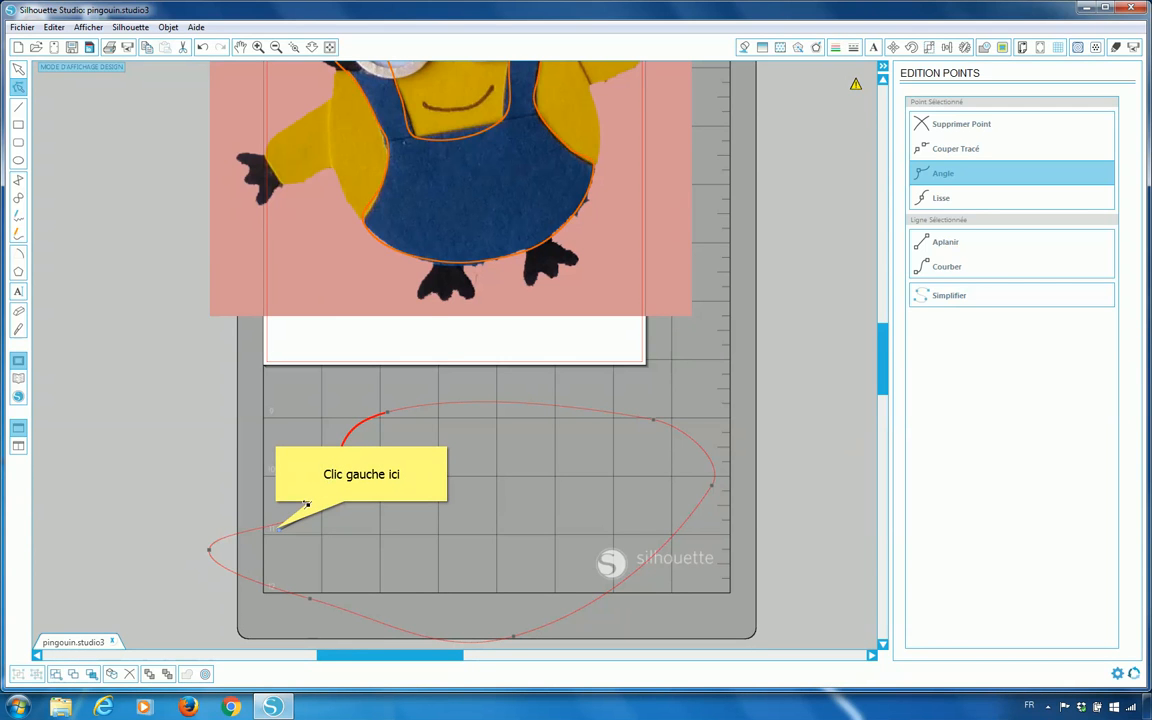
Step: Reselect the inward corner point, raise its left handle to about horizontal, and flatten the segment up to the moved point with Aplanir
click(280, 532)
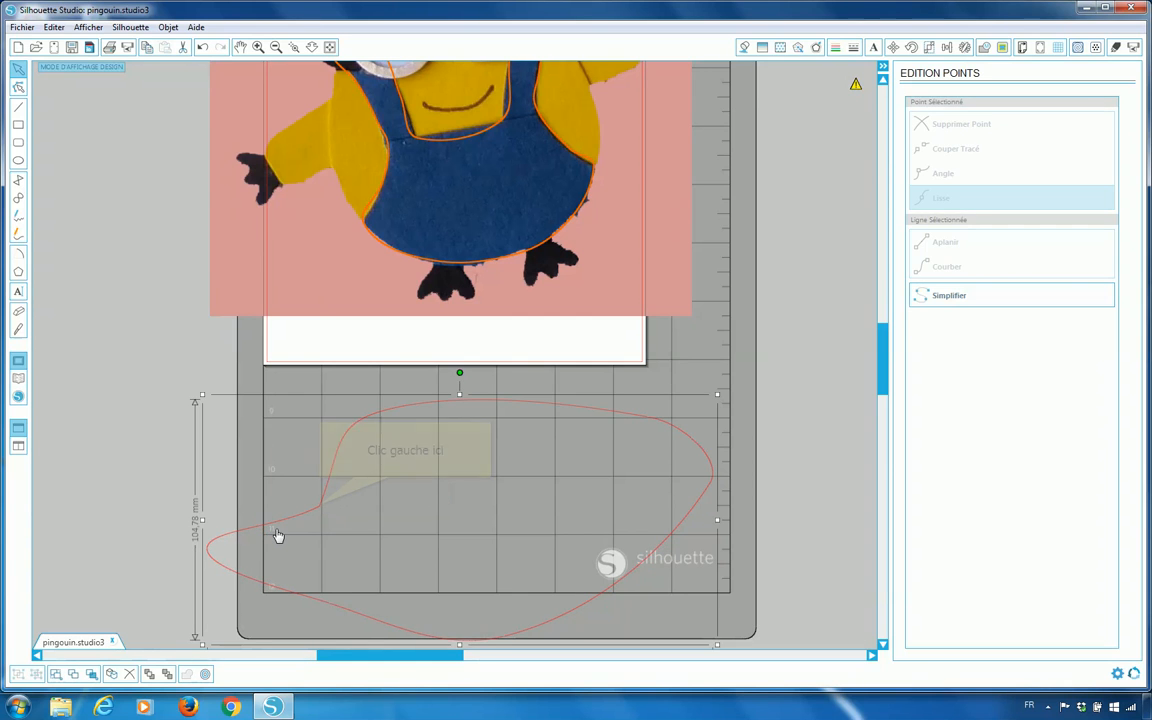
click(322, 511)
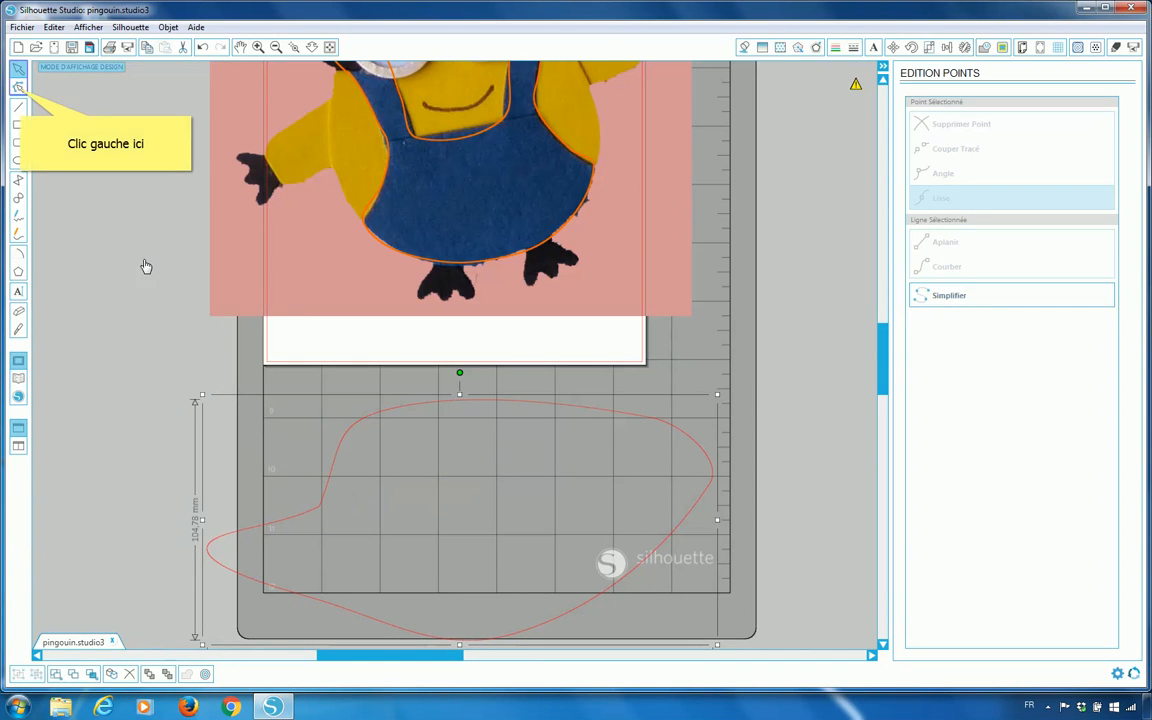
click(19, 89)
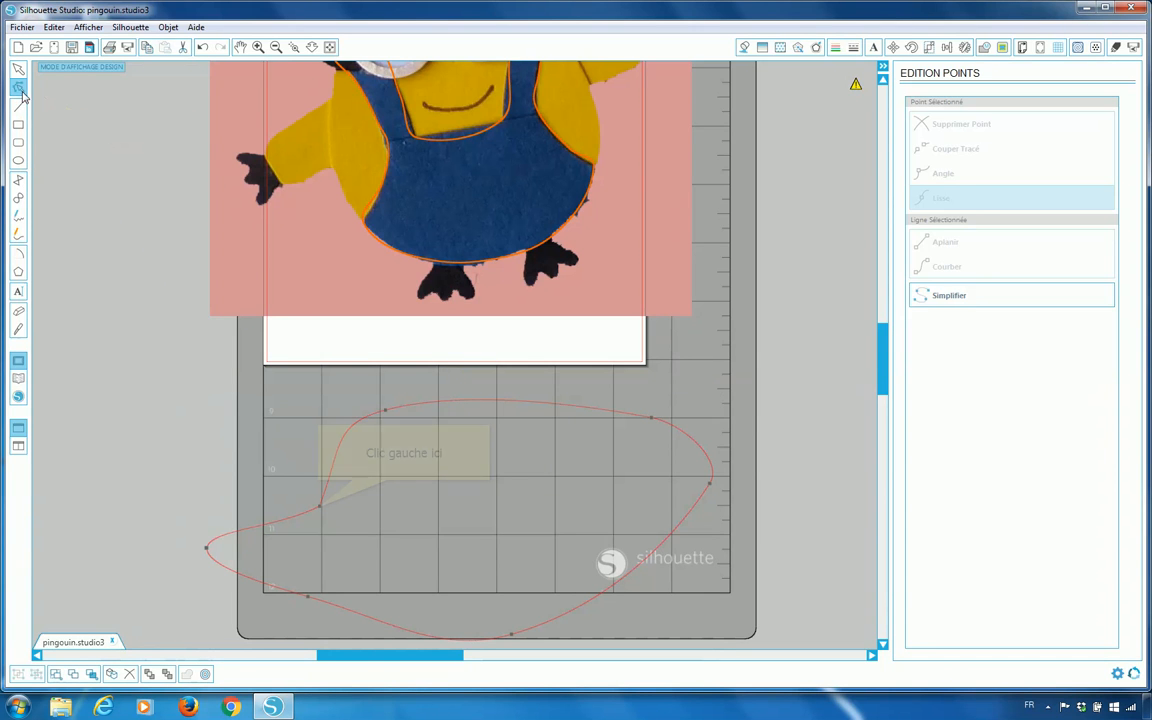
click(321, 510)
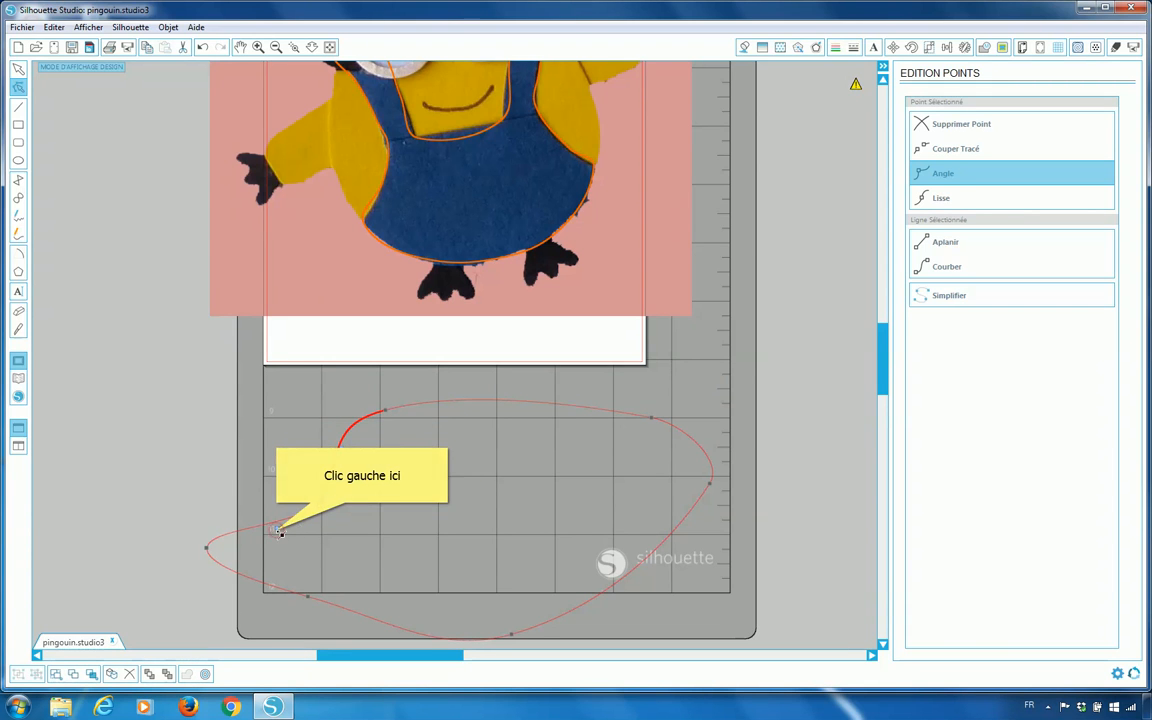
drag(280, 532, 277, 513)
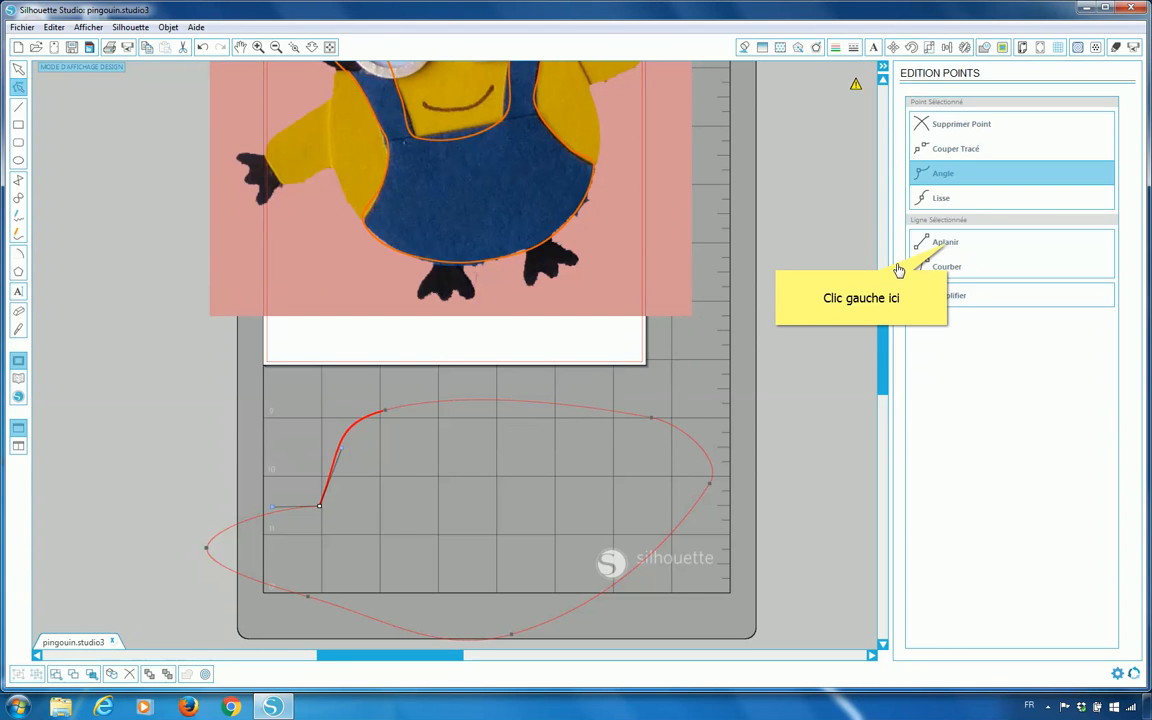
click(947, 245)
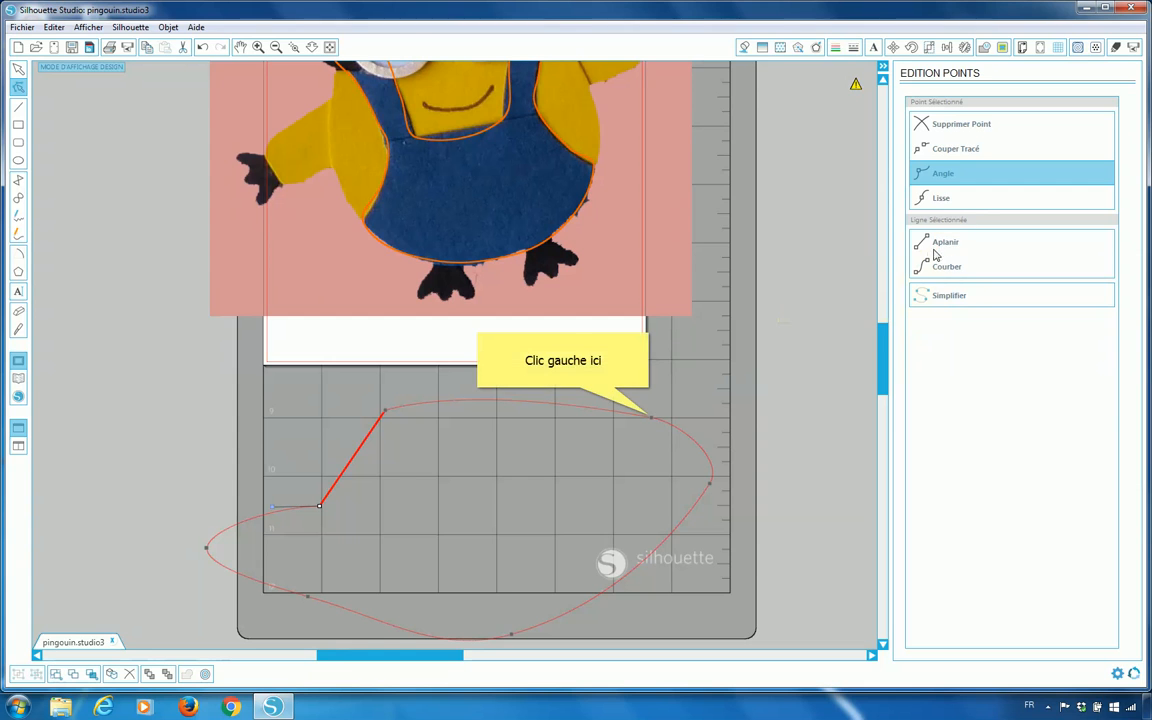
Step: Flatten the segment from the practice curve's upper-right point to the rightmost point with Aplanir, and delete the whole curve
click(651, 419)
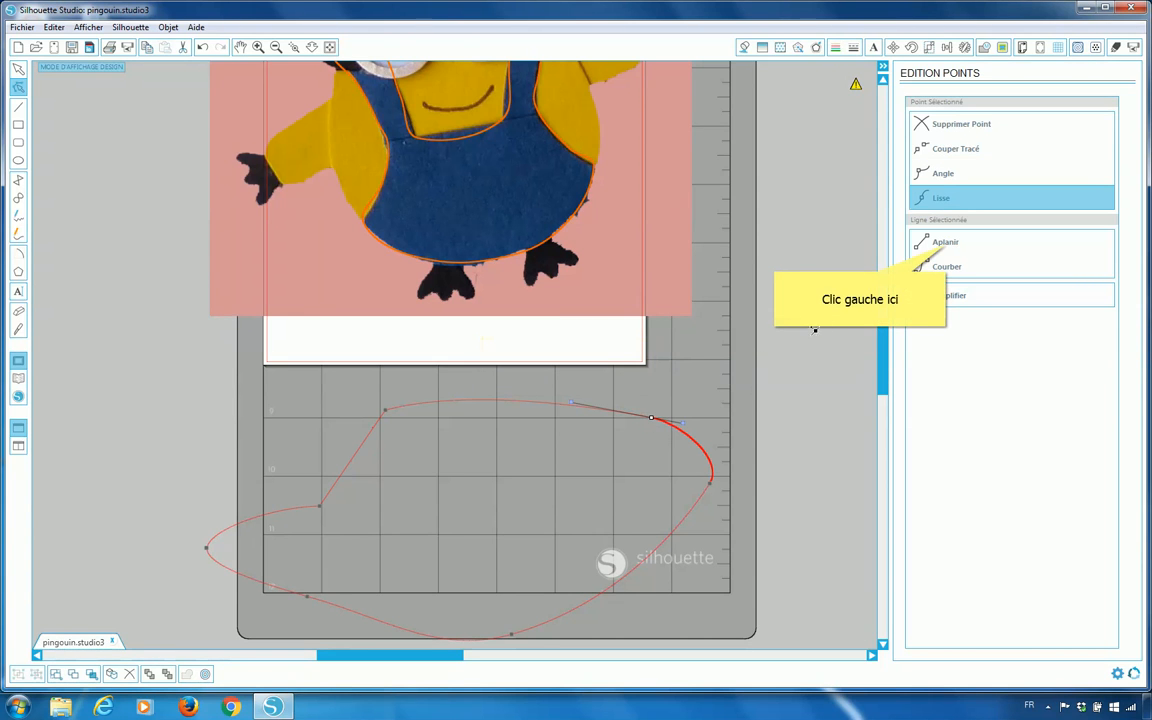
click(941, 246)
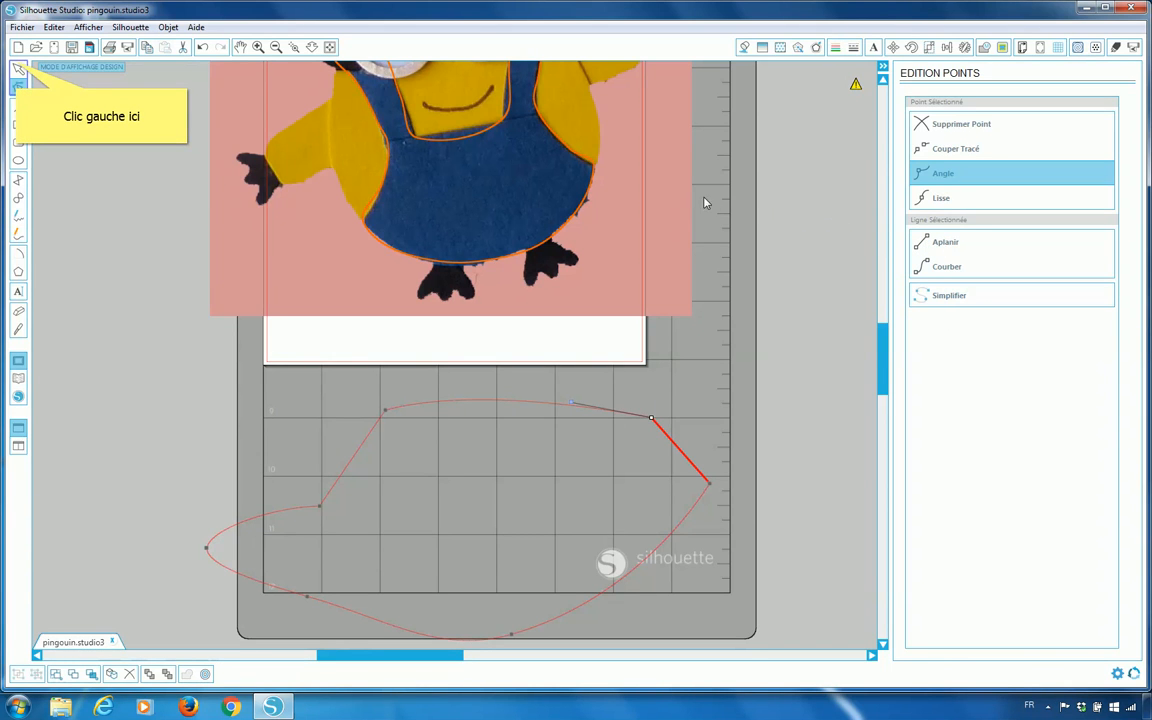
click(18, 67)
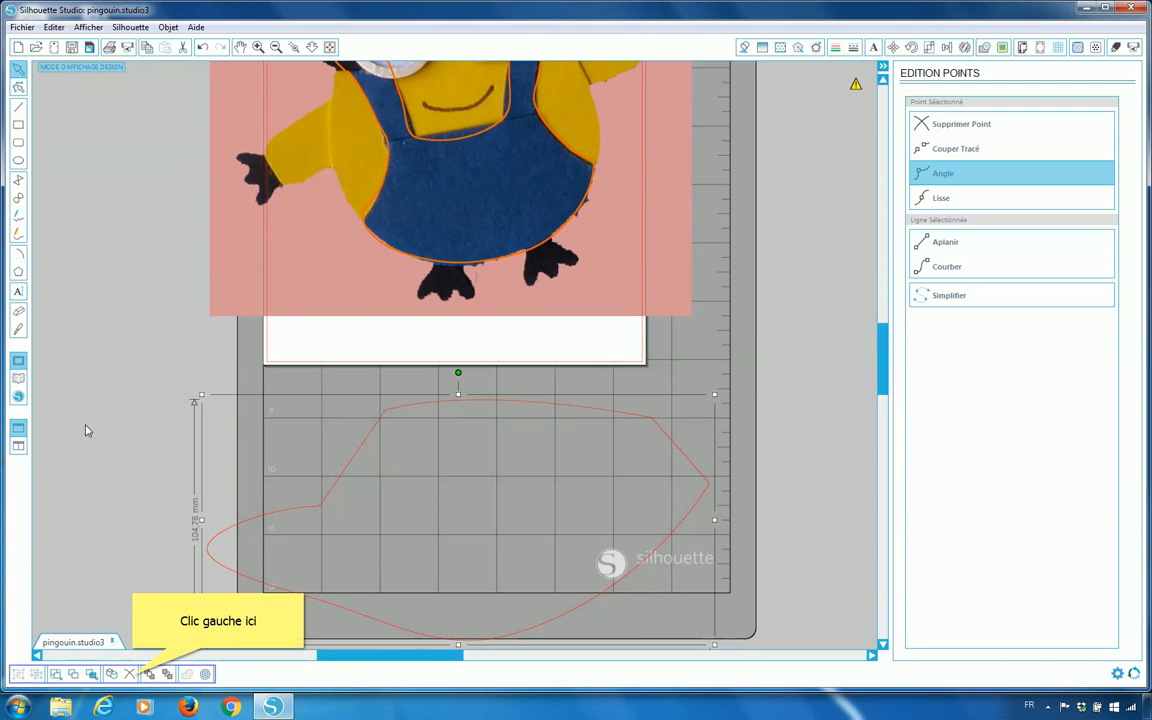
click(133, 675)
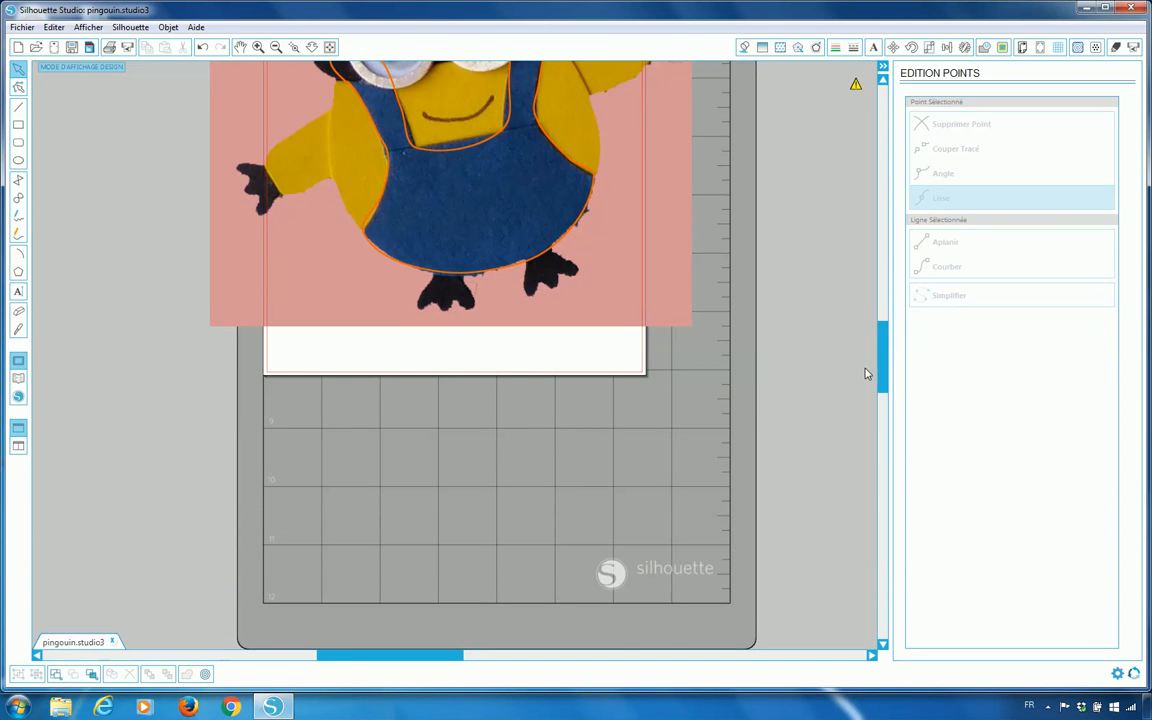
Step: Select the overalls outline by its RGB (244,102,0) stroke colour and open its points for editing
scroll(882, 368, up, 5)
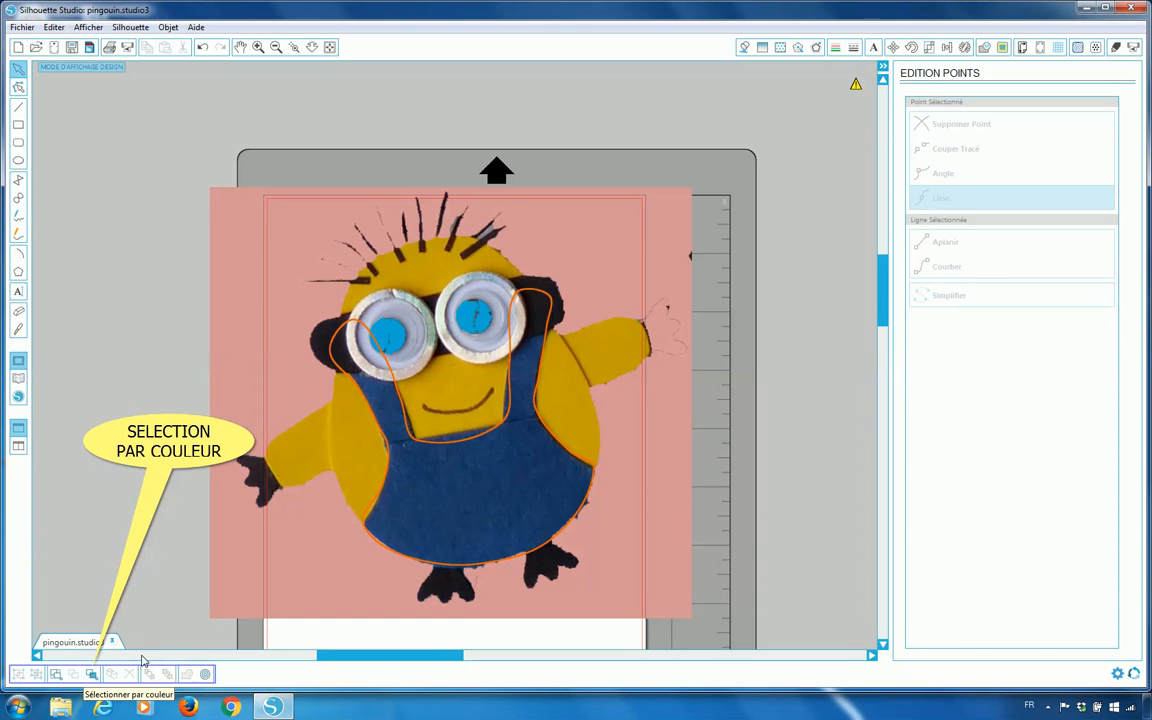
click(91, 675)
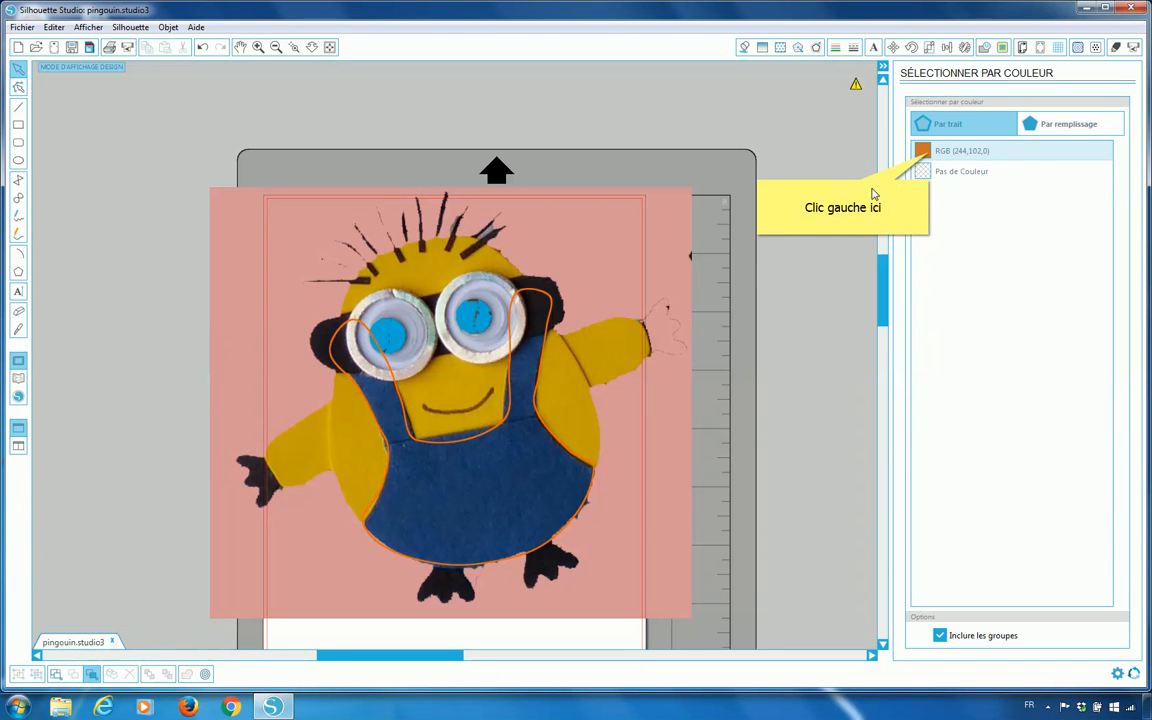
click(926, 152)
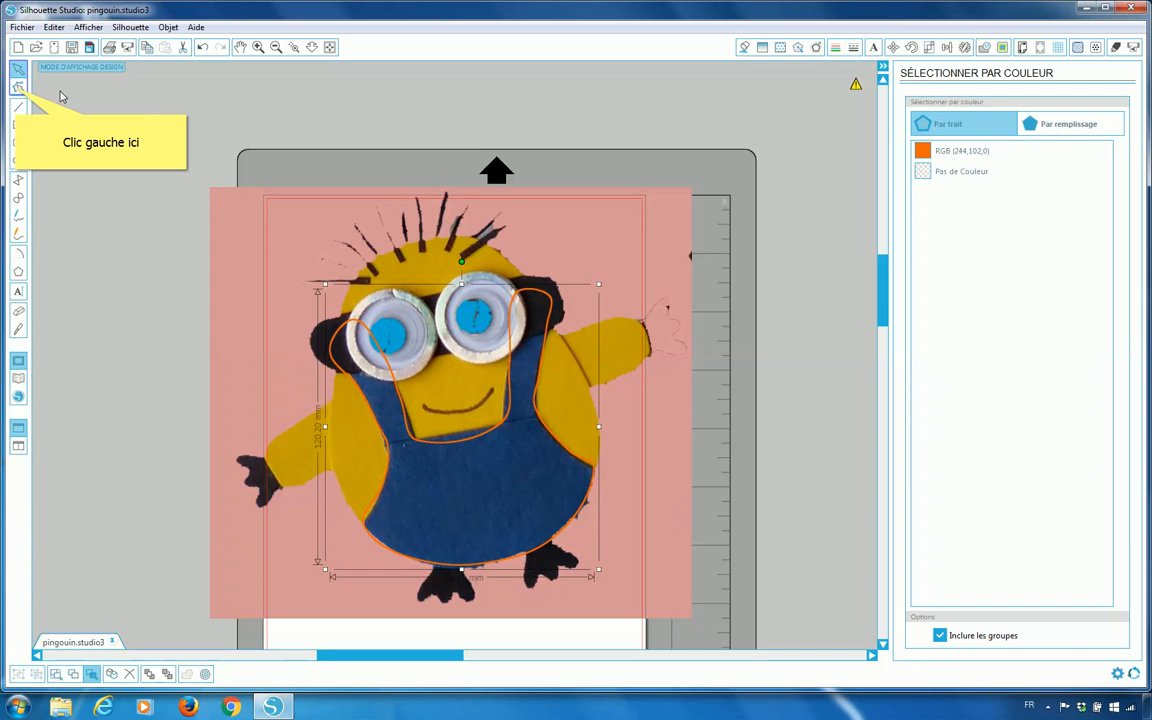
click(18, 89)
scroll(283, 200, down, 2)
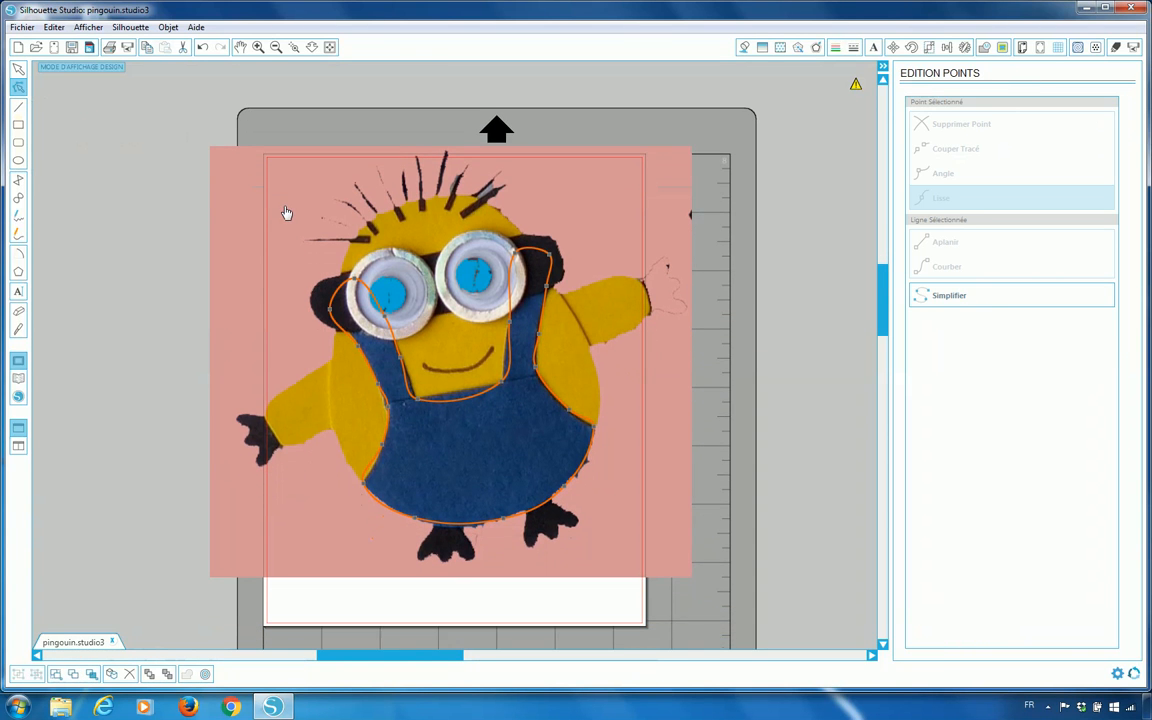
click(258, 47)
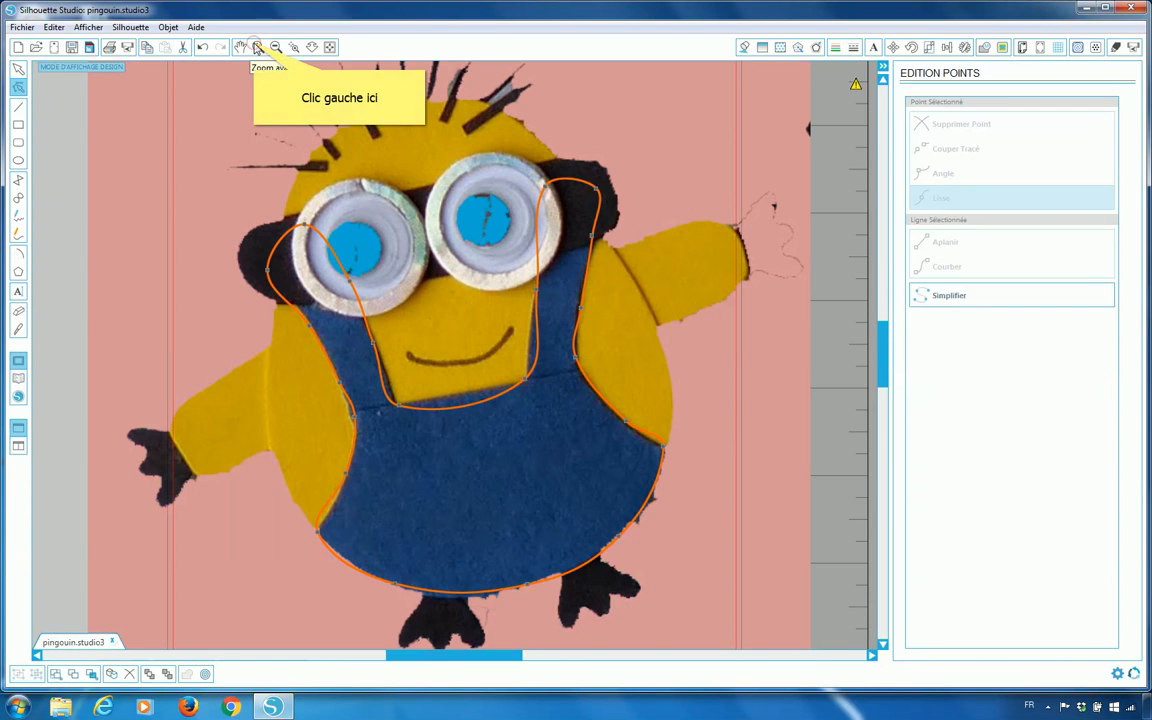
click(258, 47)
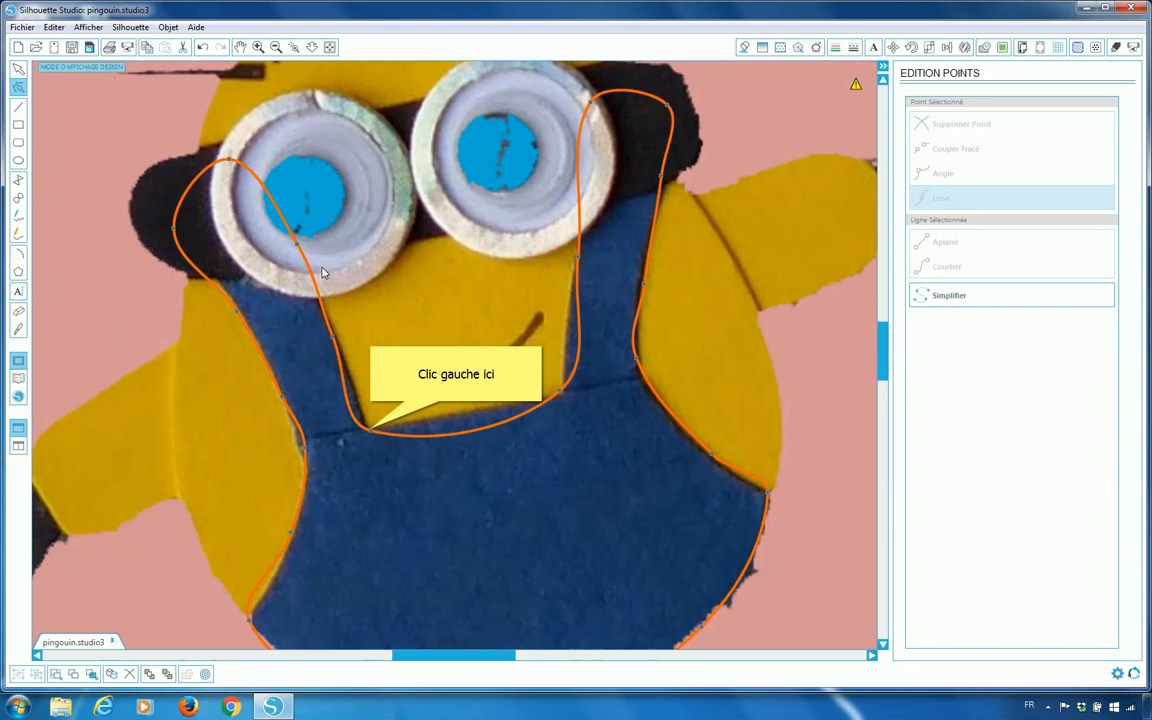
click(372, 431)
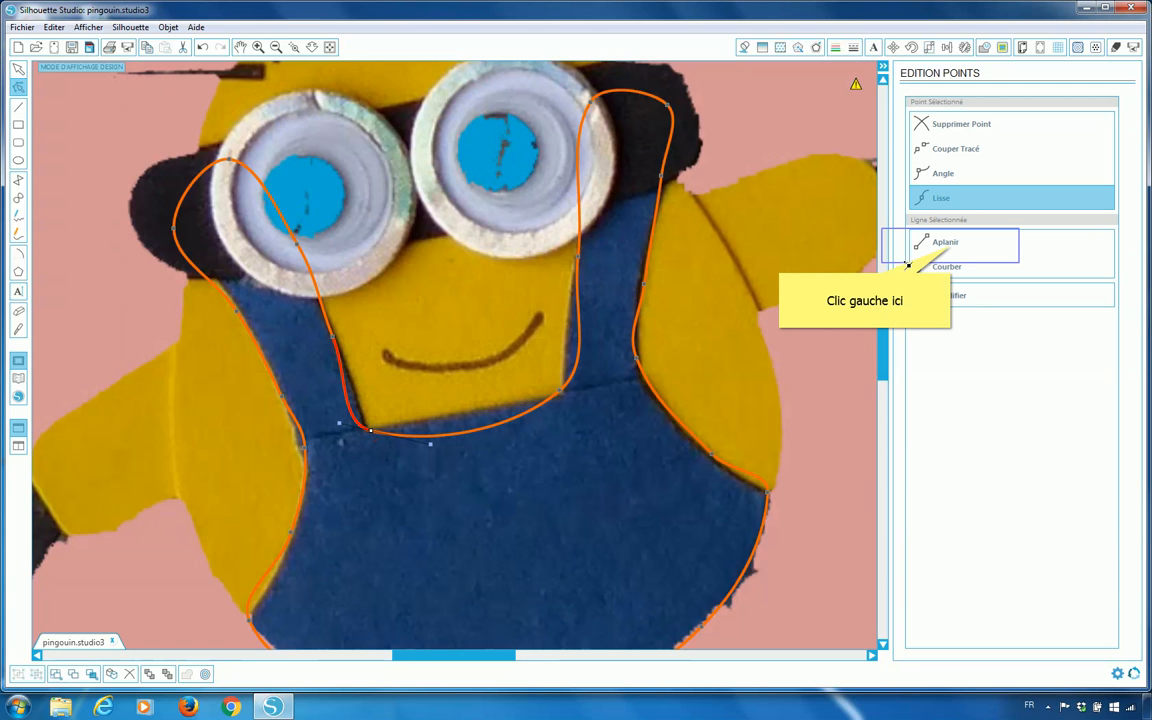
click(952, 246)
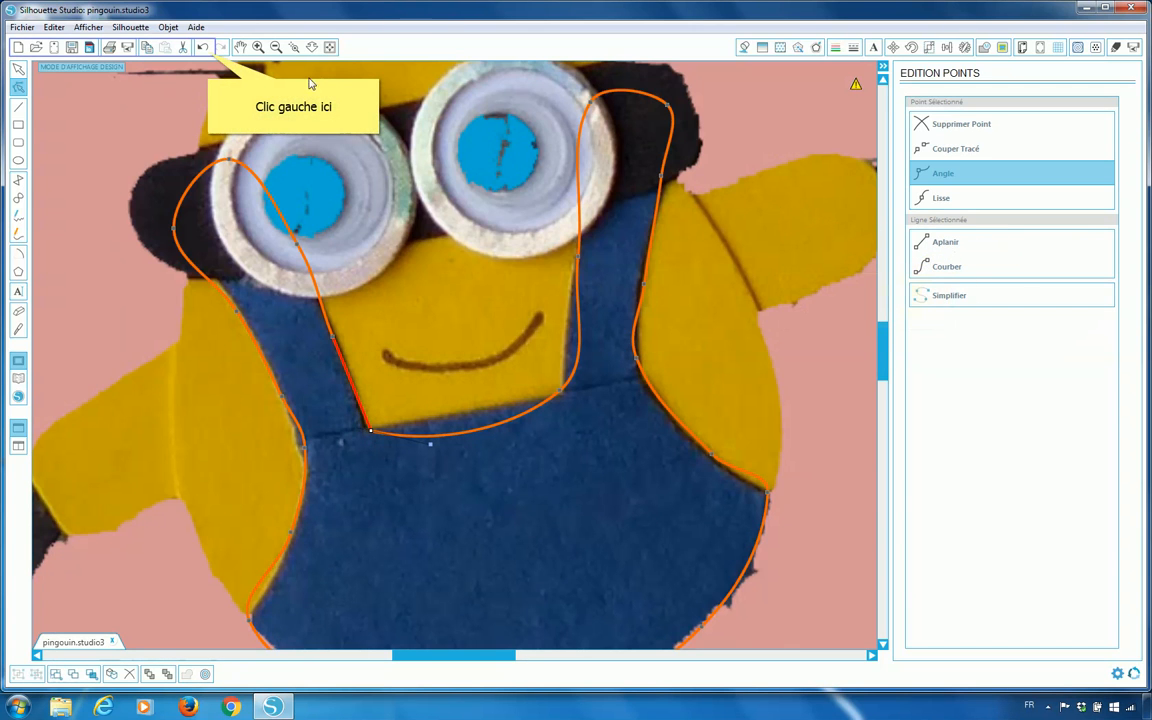
click(202, 47)
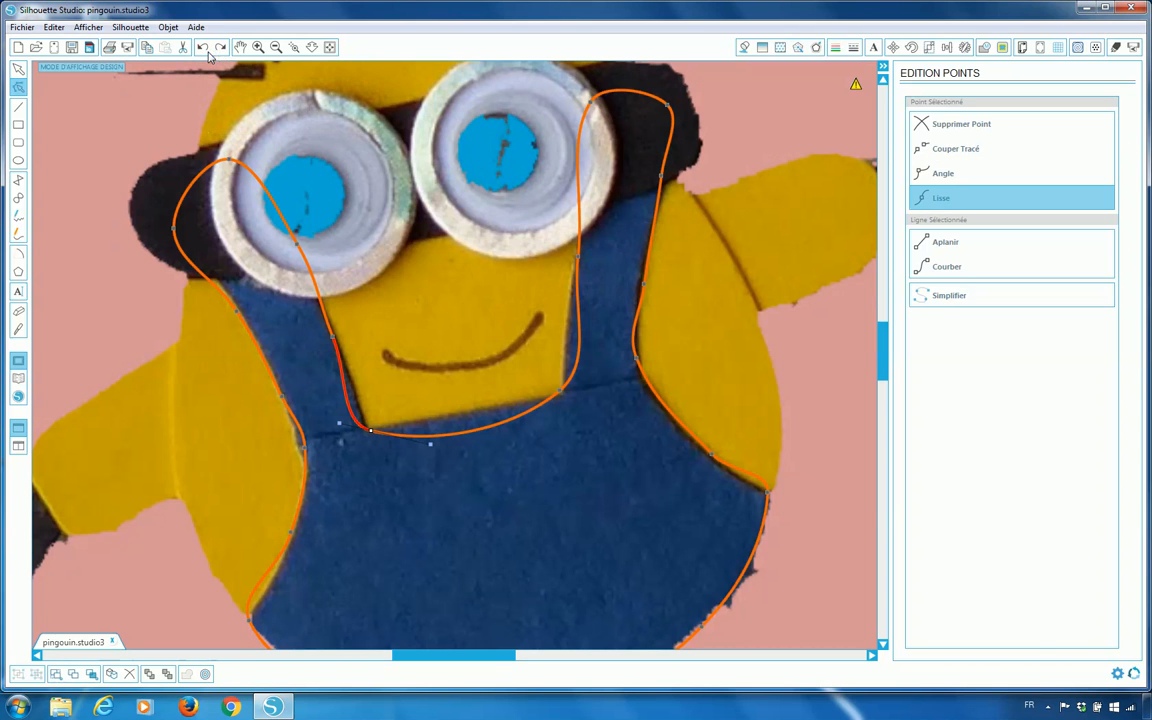
Step: Flatten the bib's upper edge with Aplanir from its right corner, and swing that corner's free handle up along the right strap's inner edge
click(563, 394)
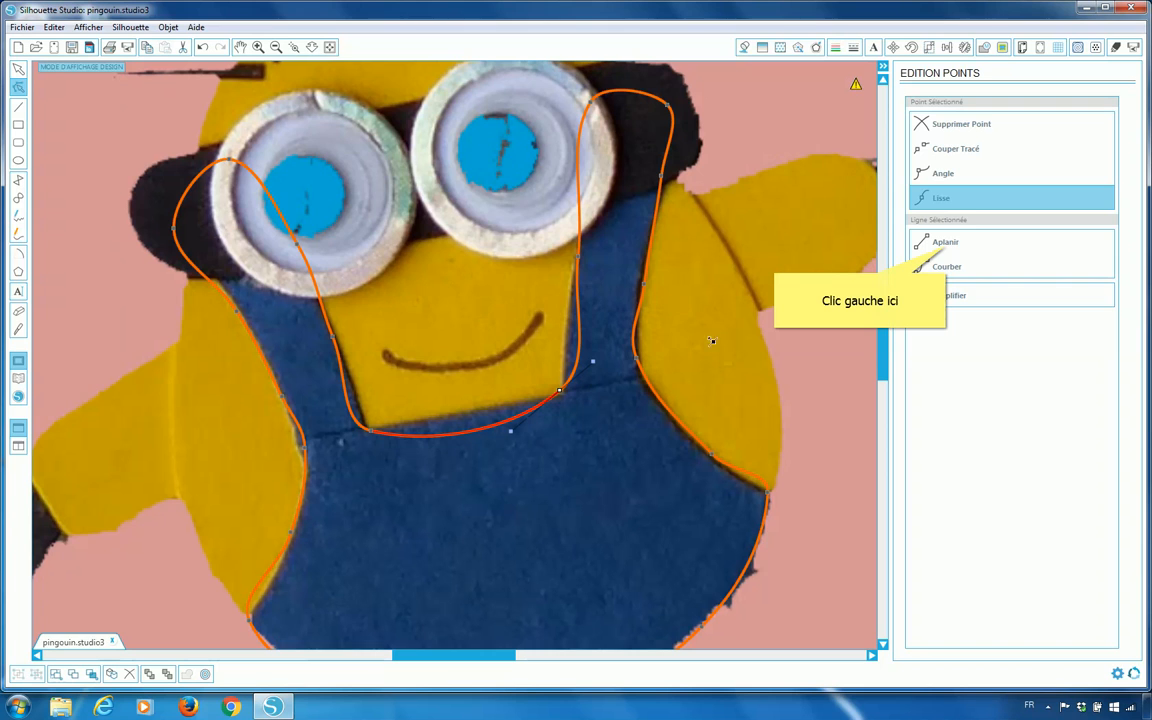
click(942, 246)
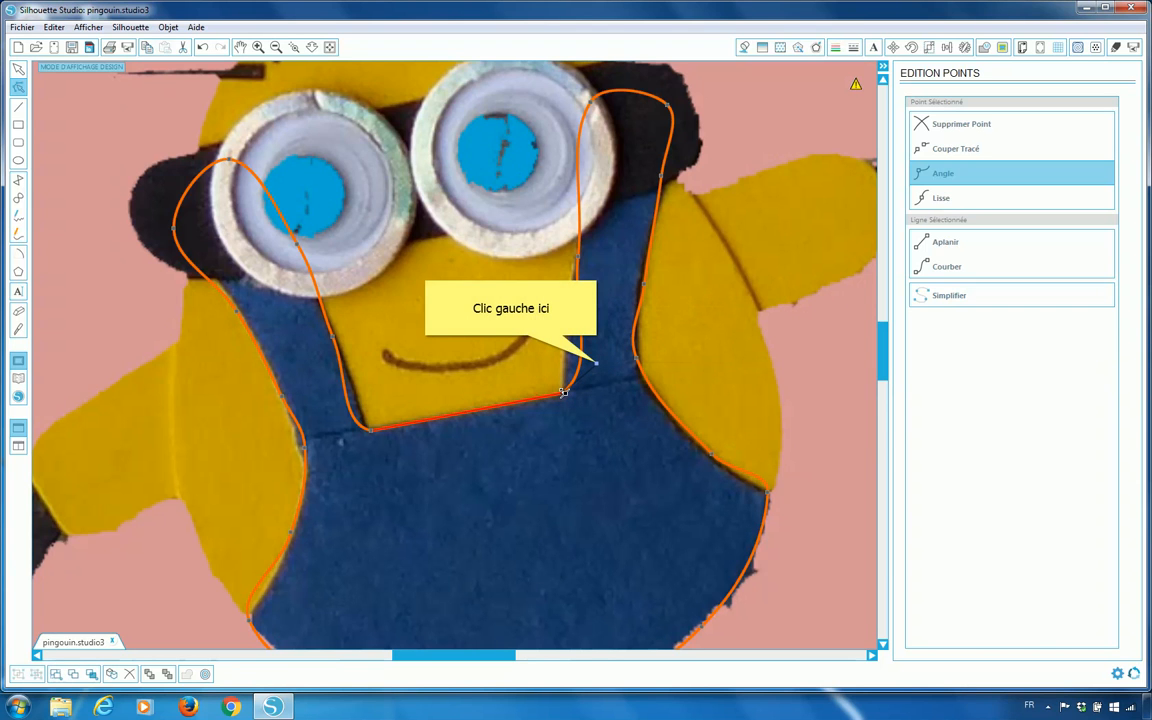
drag(600, 367, 567, 307)
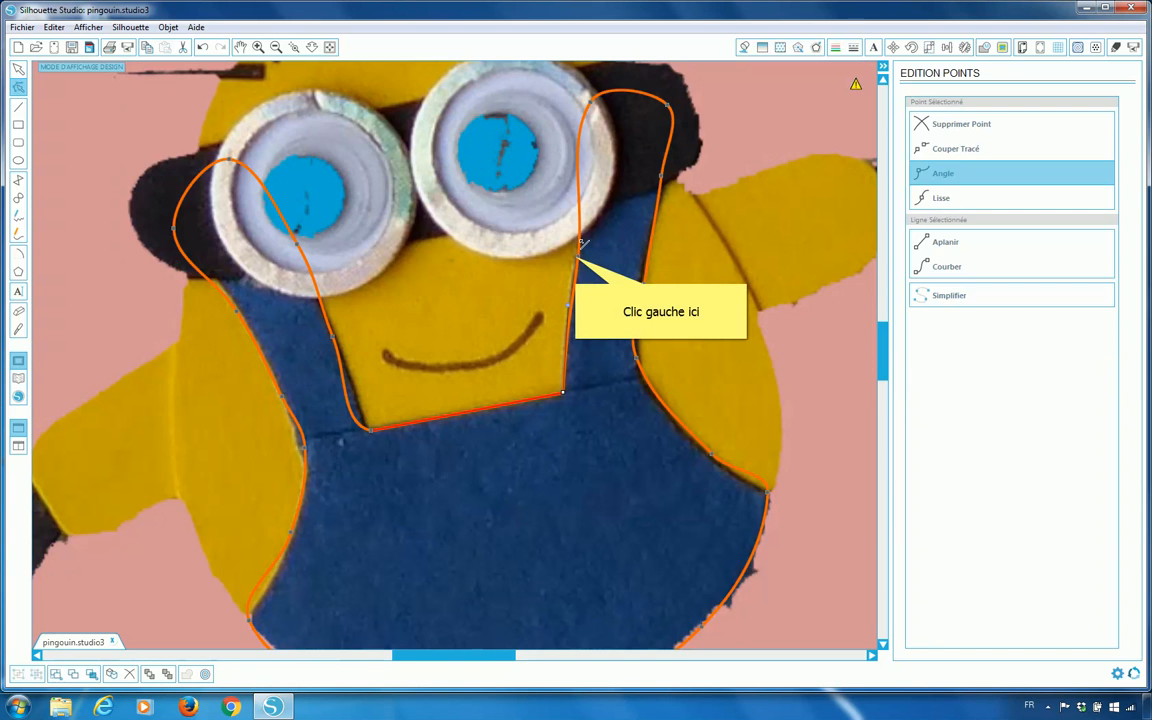
click(578, 258)
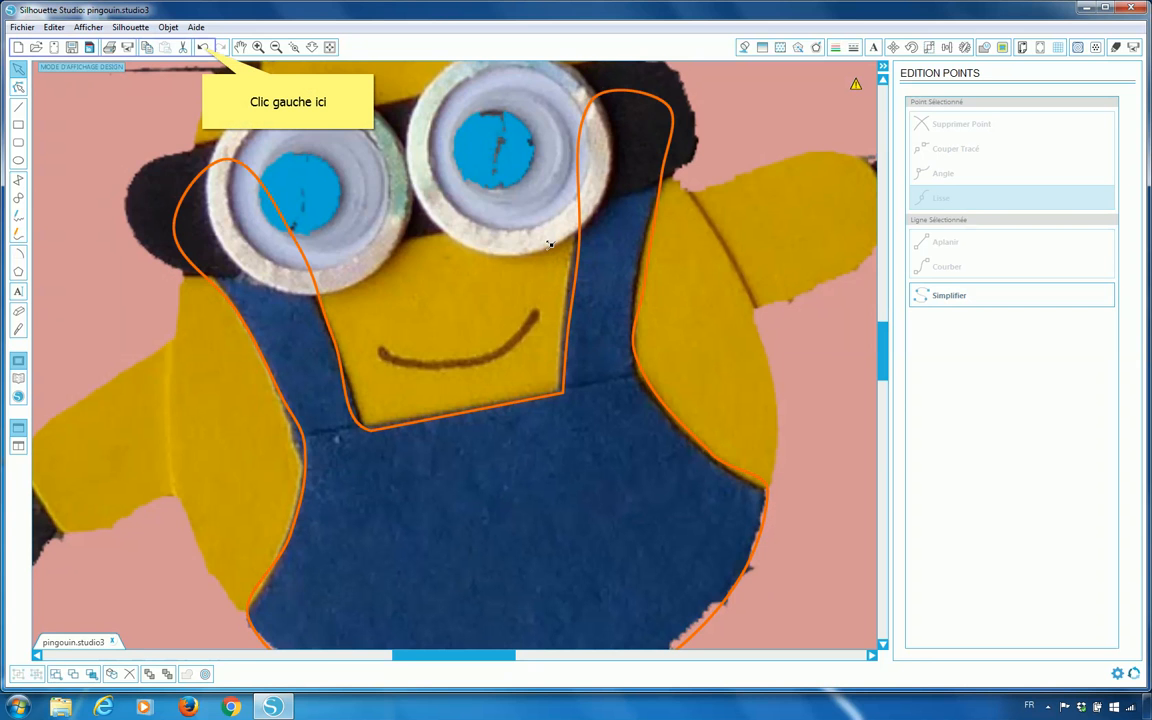
click(203, 47)
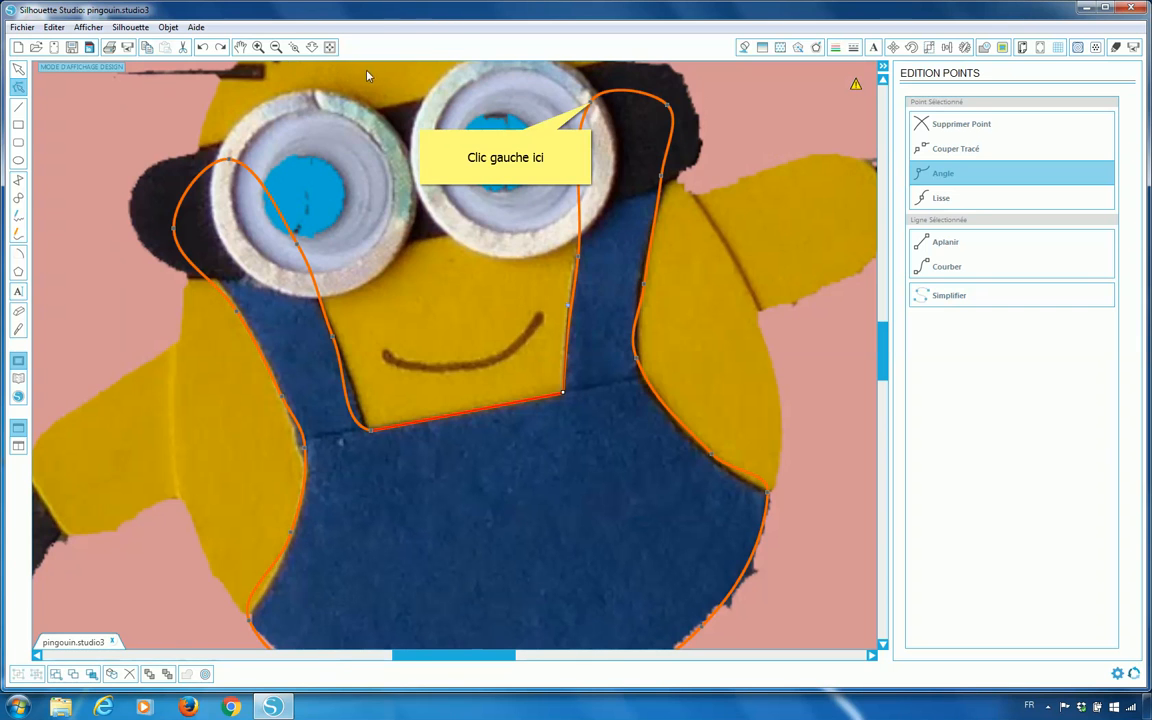
Step: Move the right strap's upper inner point to the right, and lower its outer base point to the bib seam with a steeper upper handle
click(595, 104)
drag(609, 108, 622, 112)
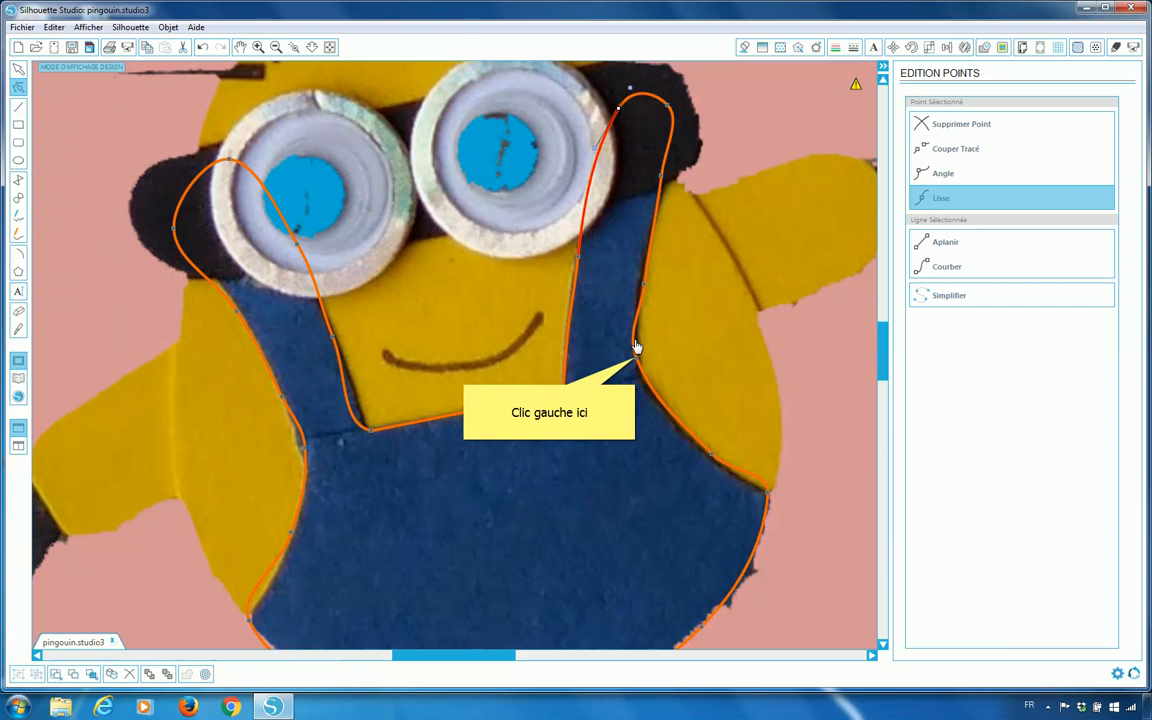
drag(637, 360, 641, 383)
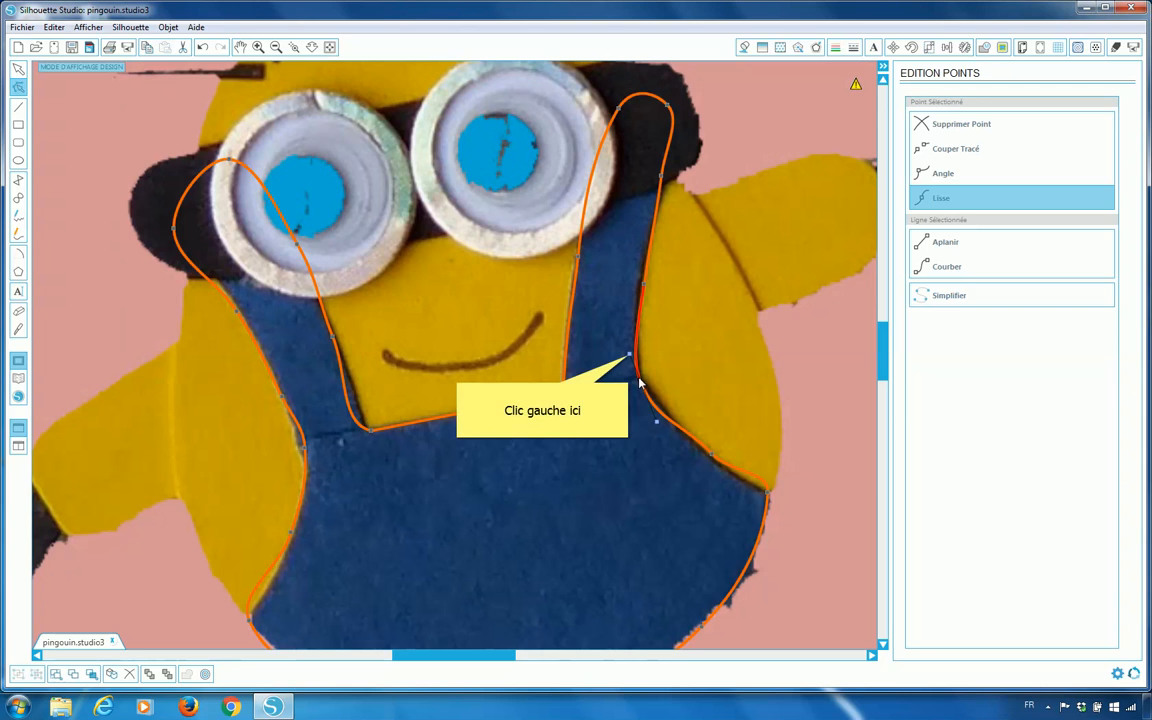
click(632, 357)
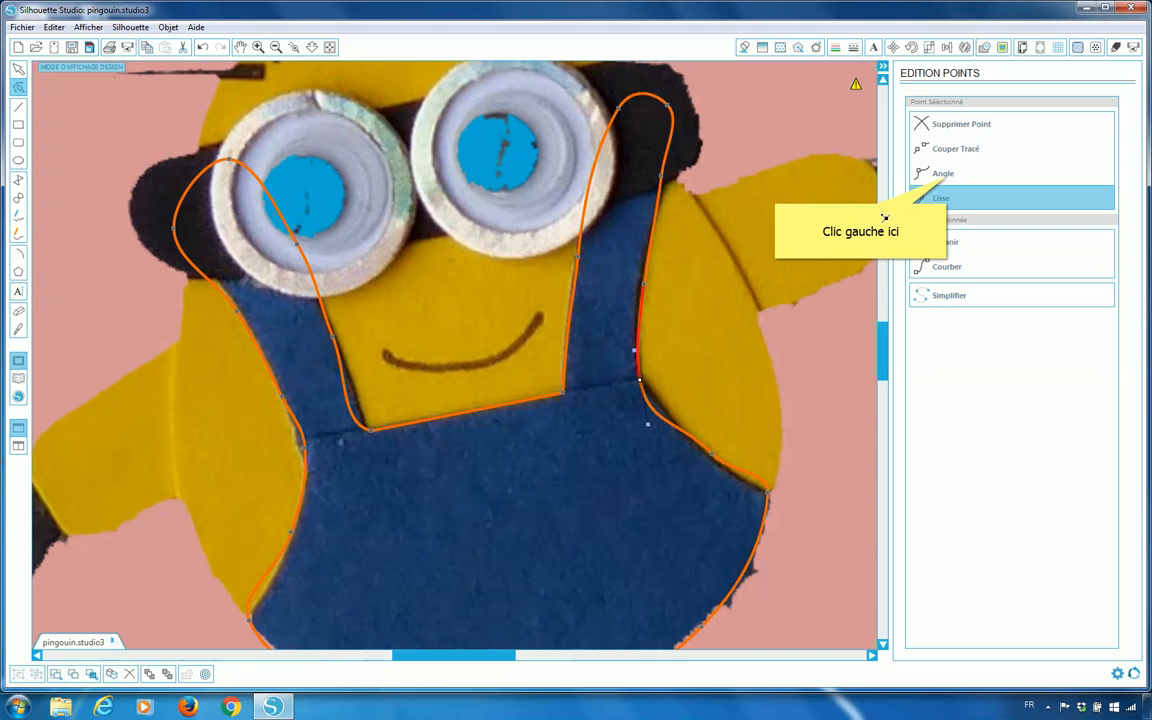
Step: Convert the strap's outer base point to Angle, align its lower handle with the armhole, and nudge the armhole's middle point slightly down
click(945, 174)
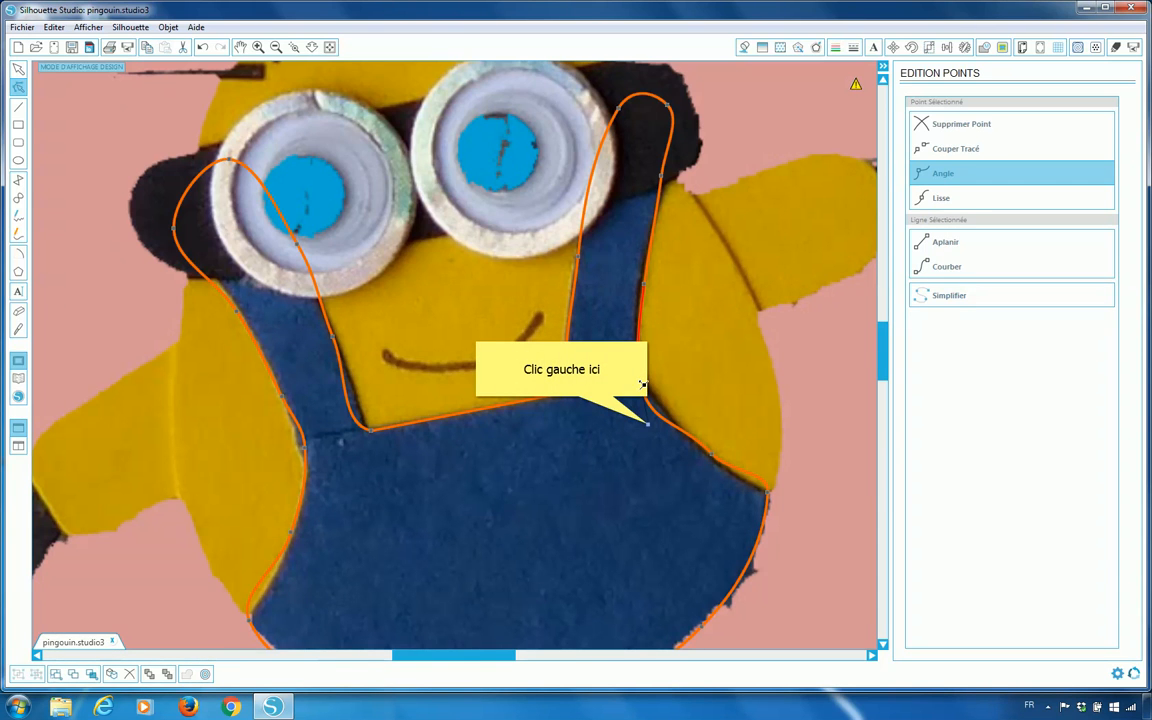
click(650, 427)
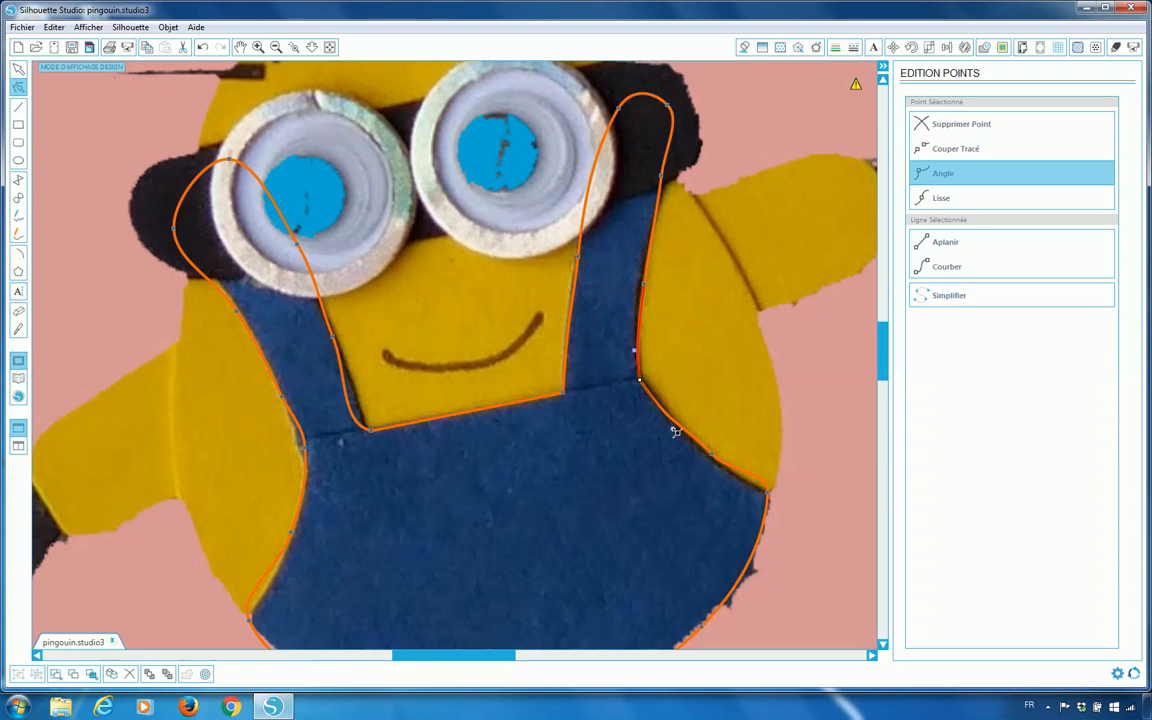
click(715, 458)
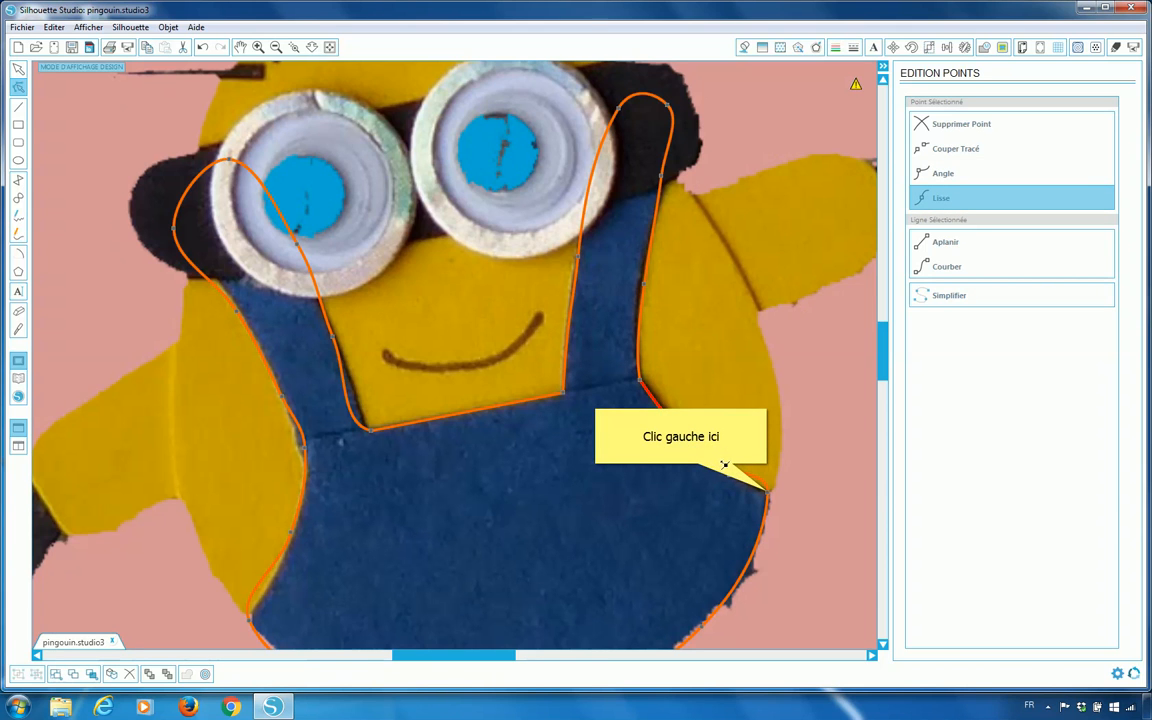
Step: Nudge the outline's right side corner down, convert it to an Angle point, and swing its upper handle left along the armhole edge
click(768, 492)
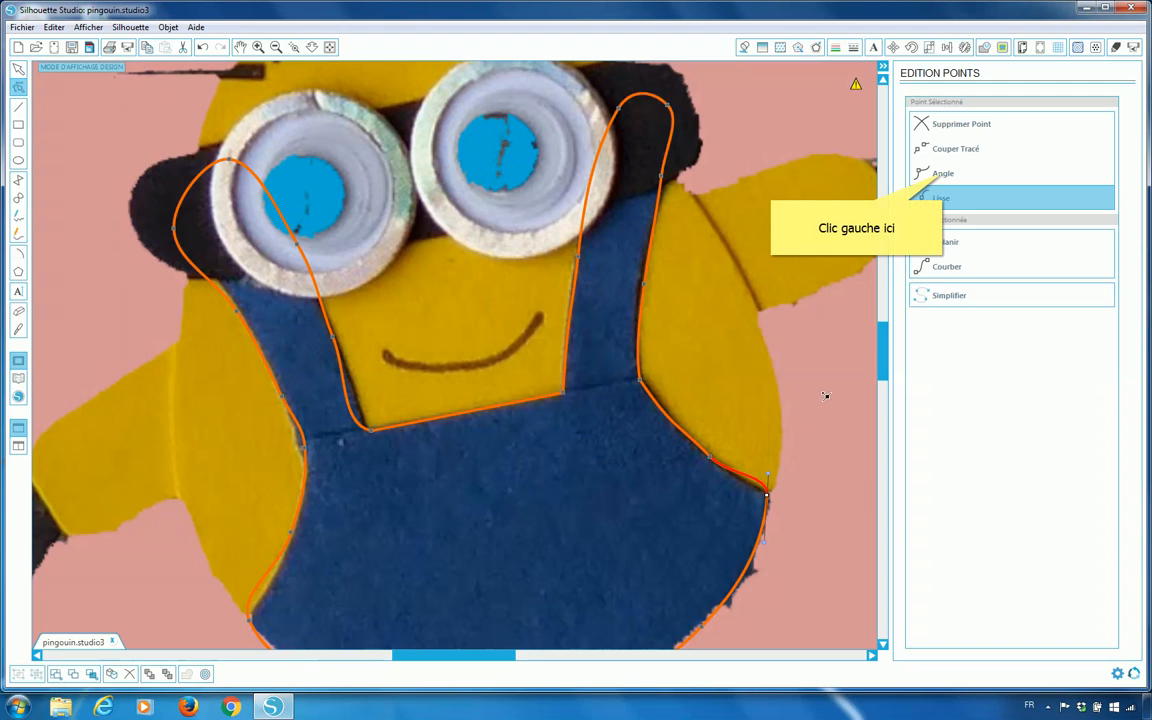
click(944, 175)
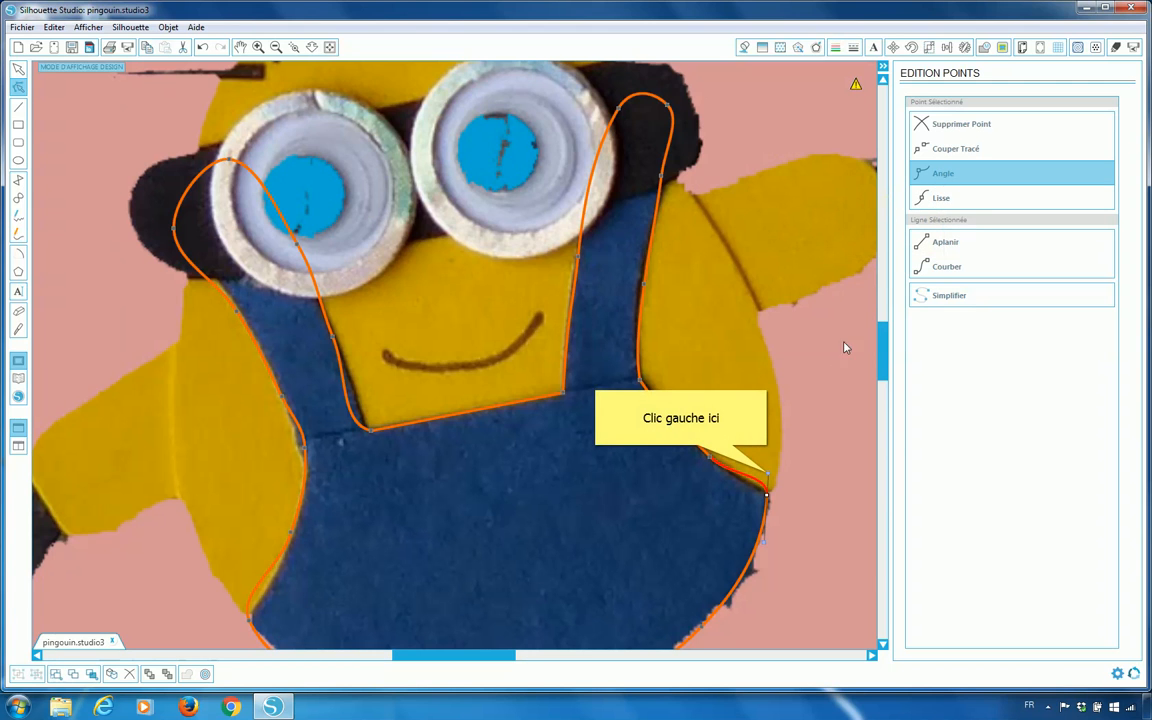
click(767, 480)
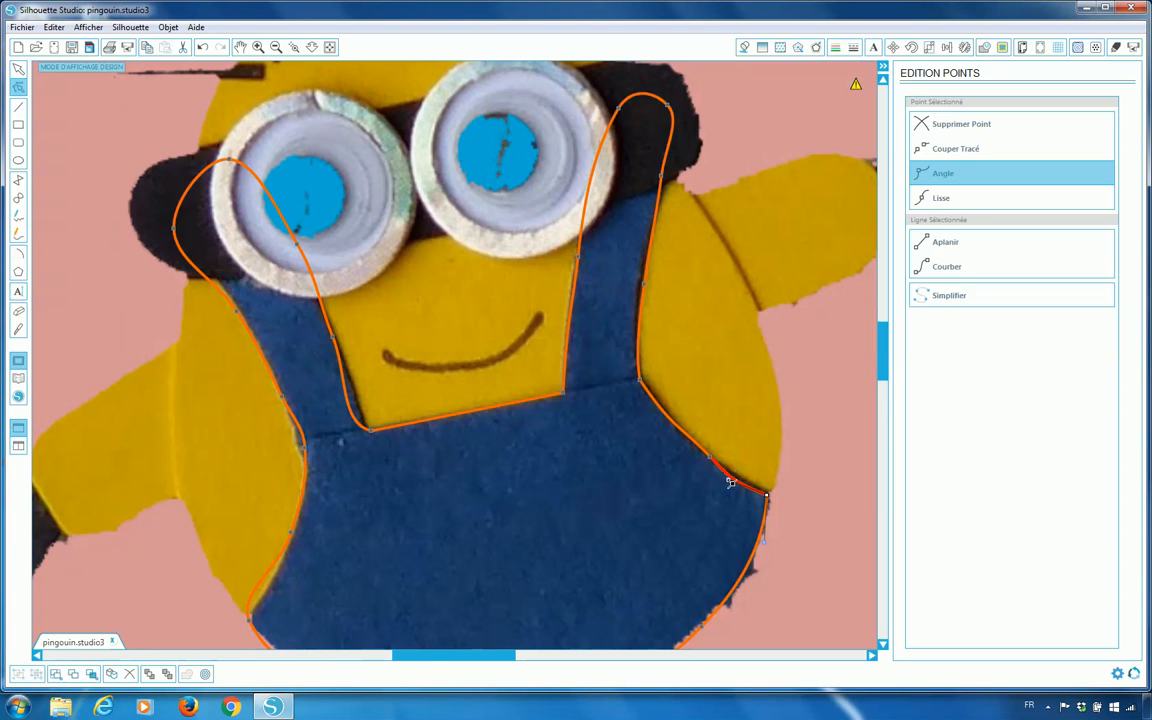
Step: Move the lower-right hem point slightly up and right, and shift the bottom hem point between the feet to the left
scroll(812, 548, down, 1)
scroll(812, 548, down, 2)
scroll(800, 505, down, 3)
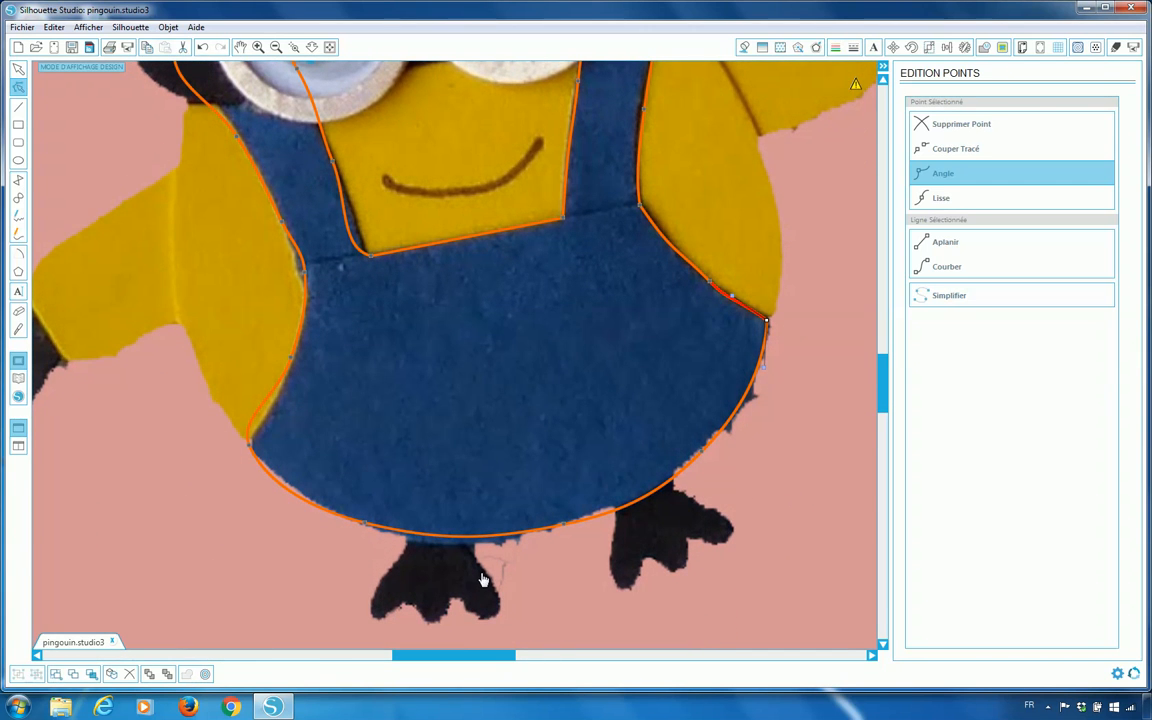
click(705, 455)
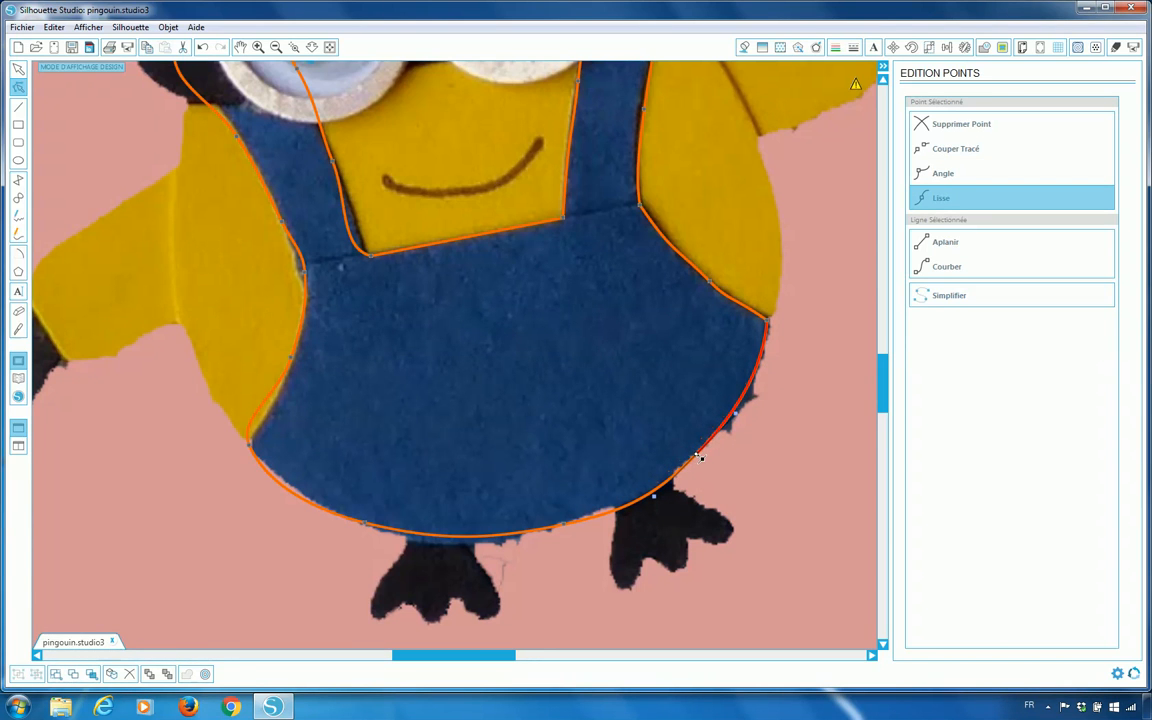
drag(700, 457, 707, 455)
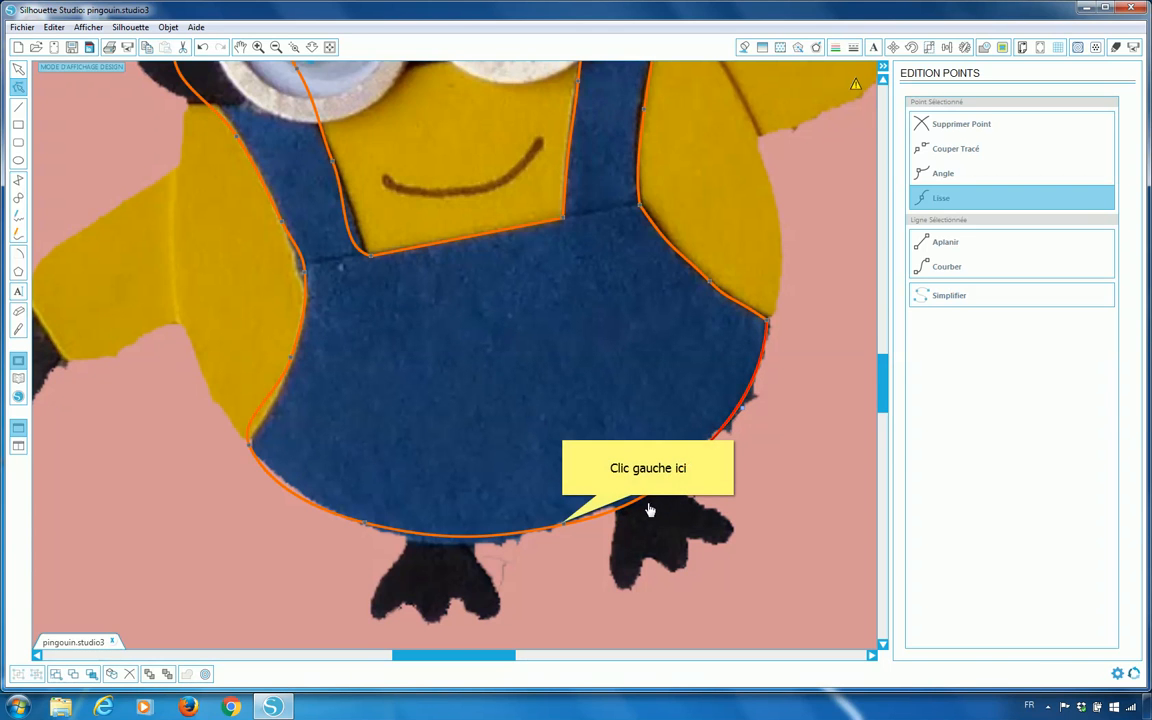
click(566, 525)
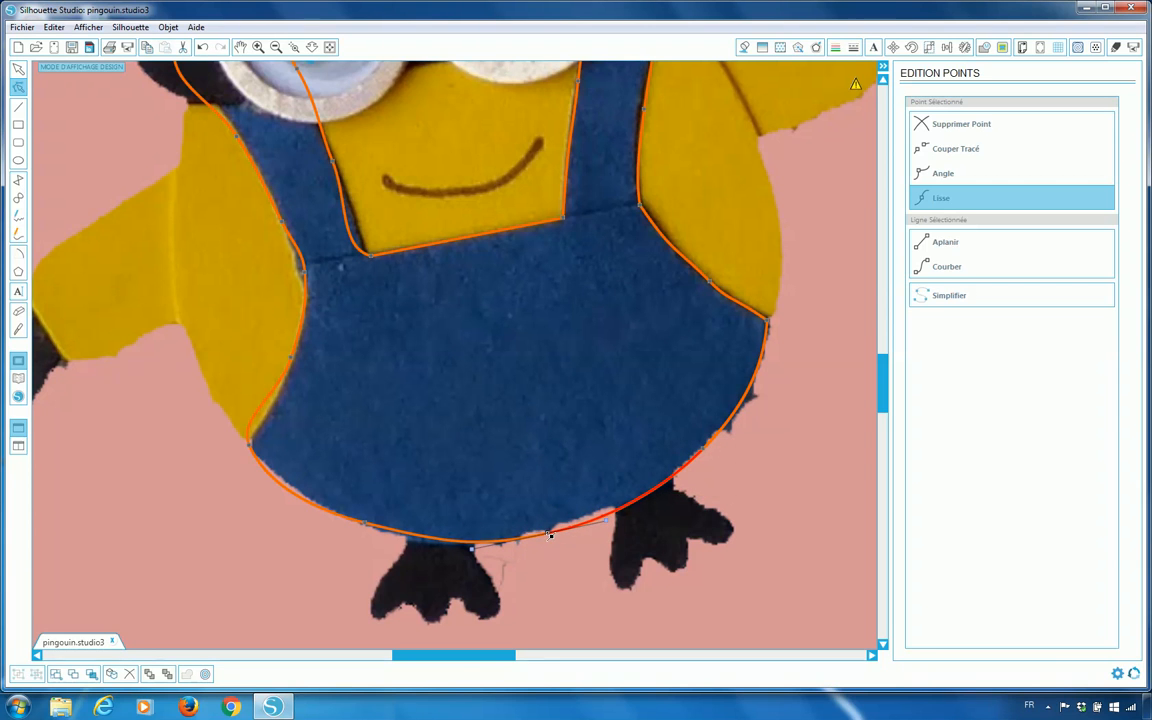
drag(547, 526, 547, 530)
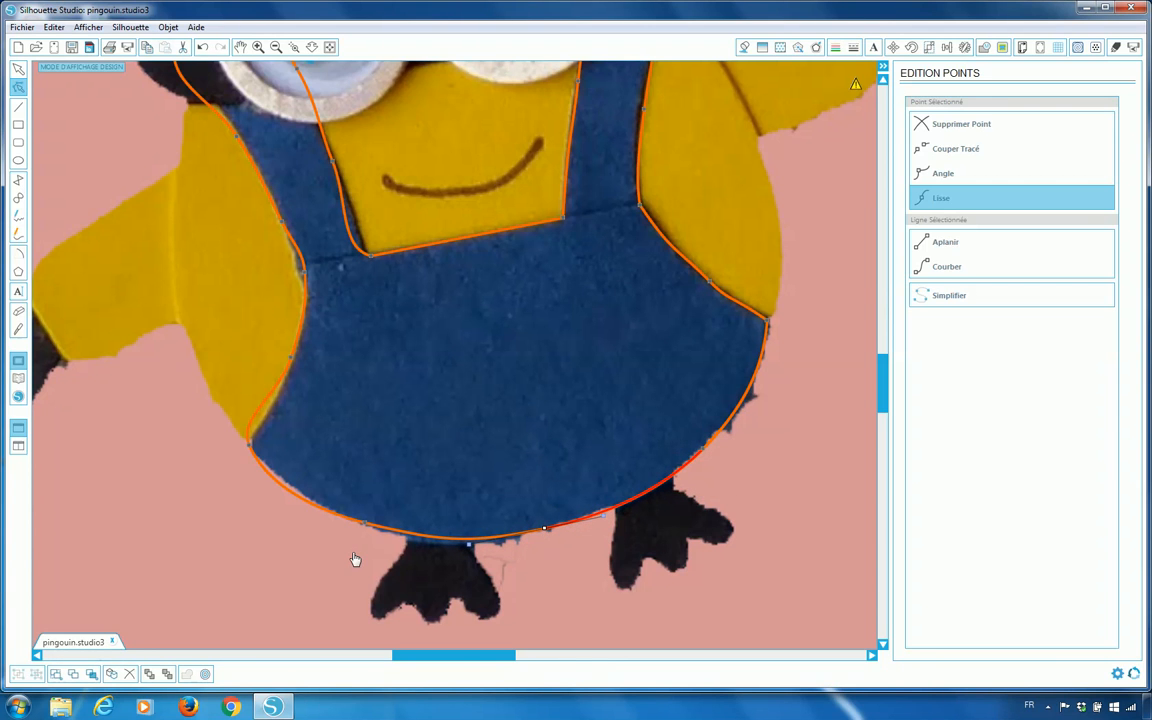
Step: Nudge the hem point above the left foot and adjust its left tangent handle to follow the overalls' lower edge
click(363, 523)
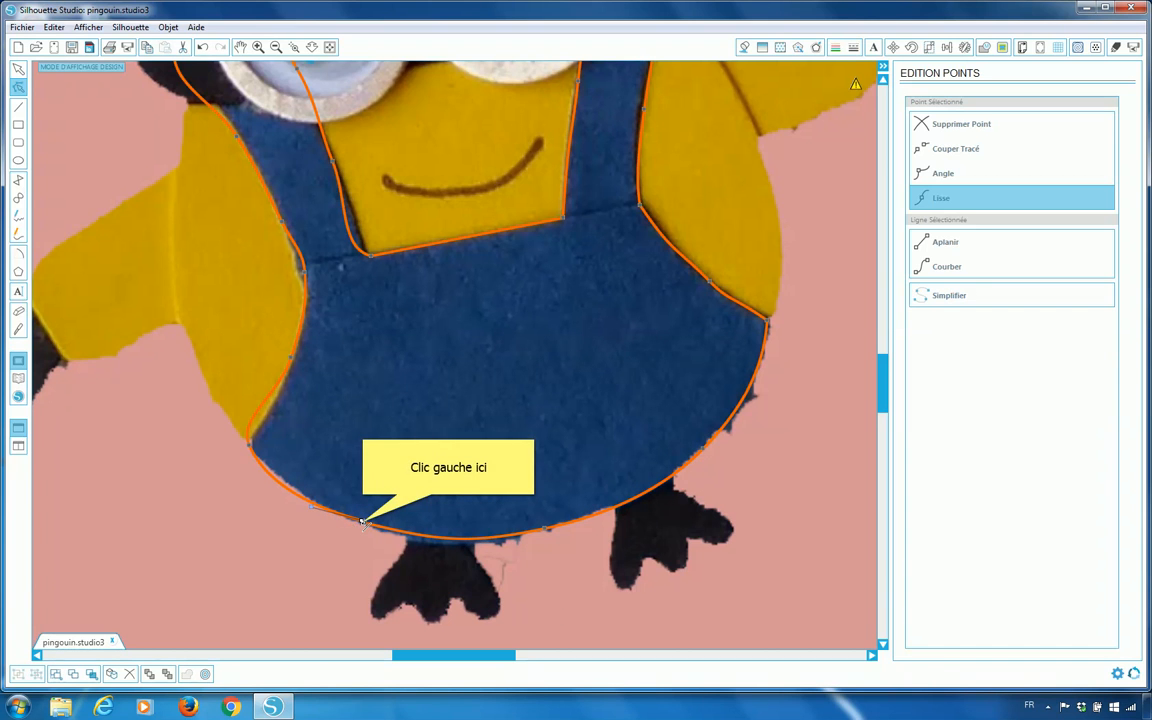
click(364, 523)
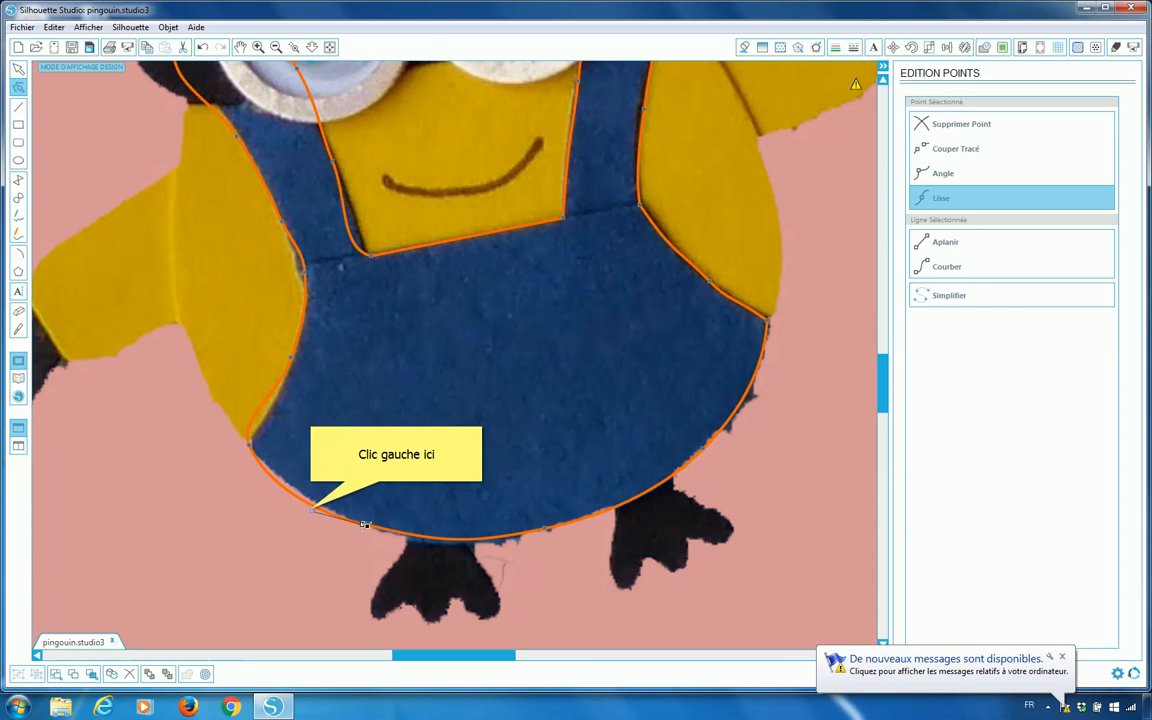
click(314, 511)
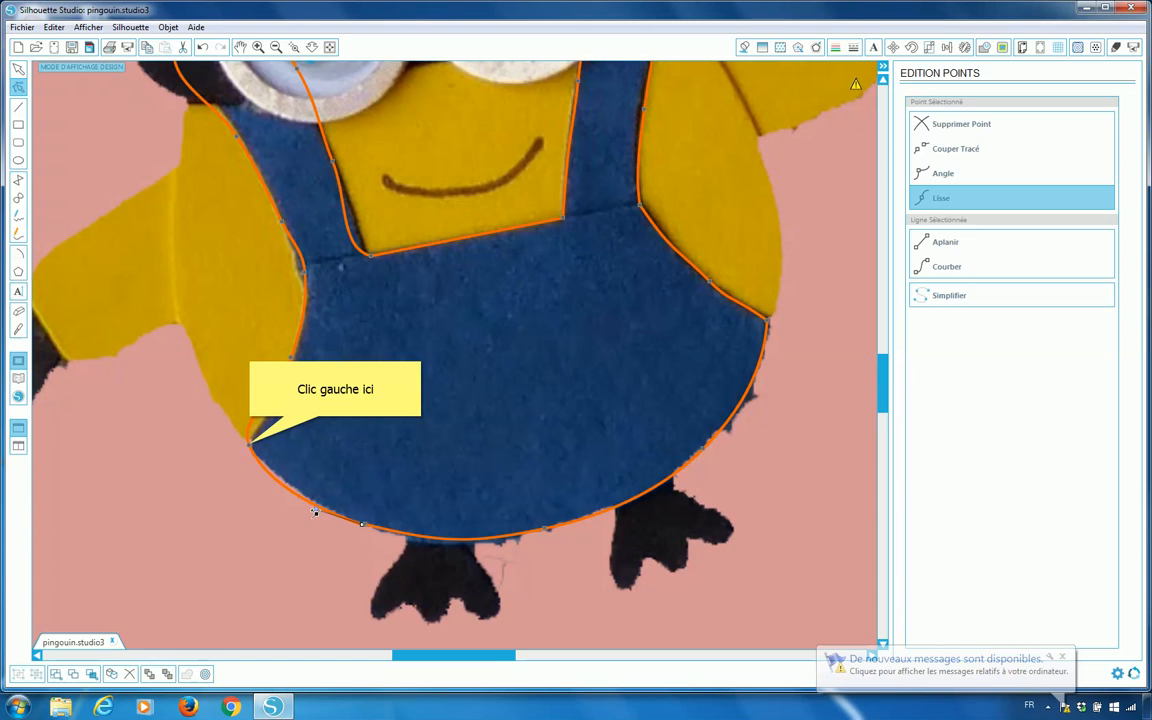
Step: Convert the overalls' lower-left corner point to Angle and align its upper handle with the armhole and its lower handle with the hem
click(252, 447)
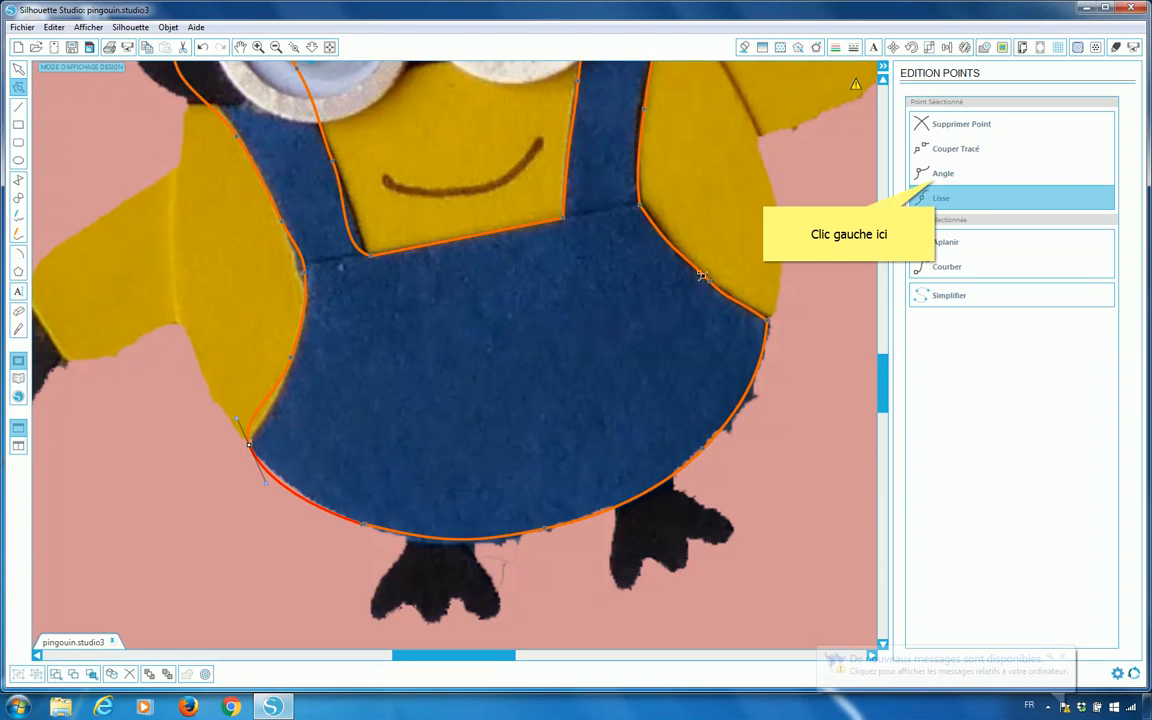
click(936, 175)
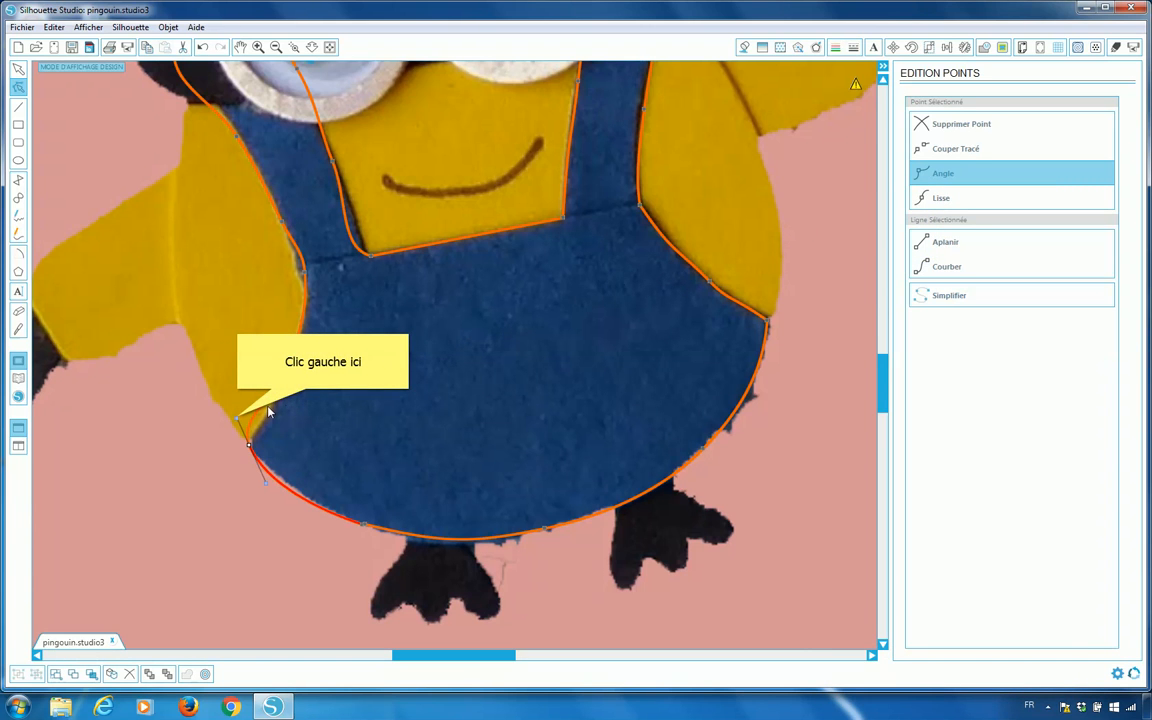
drag(241, 420, 269, 413)
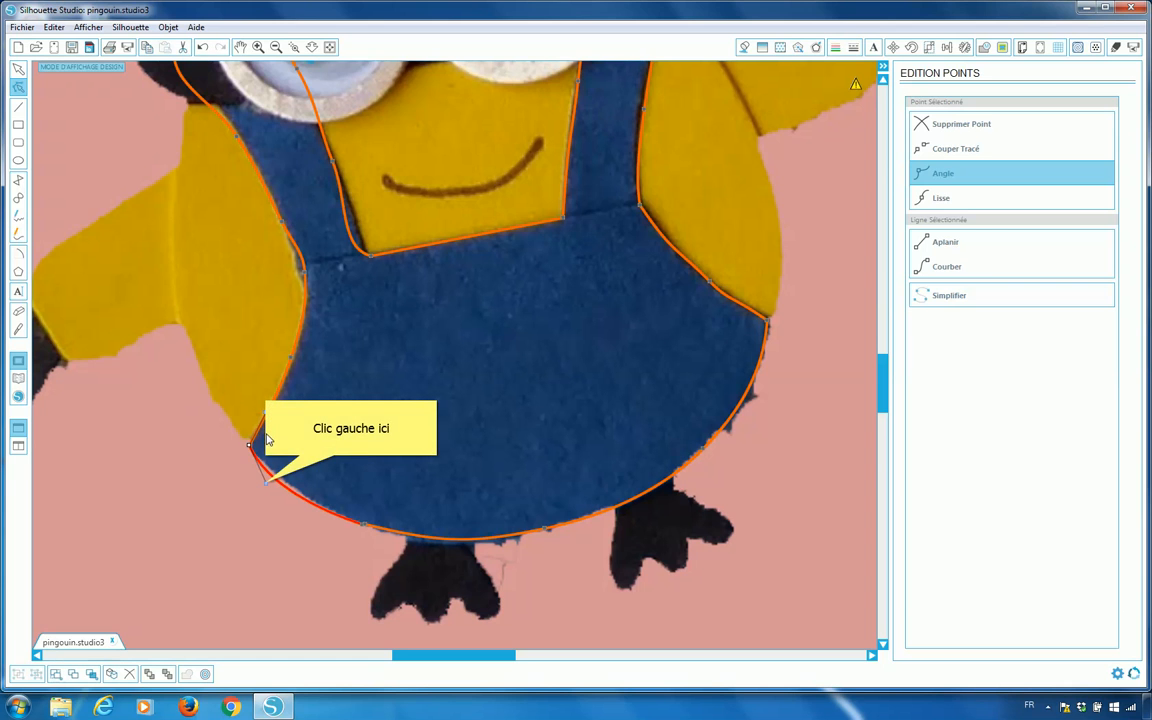
click(266, 484)
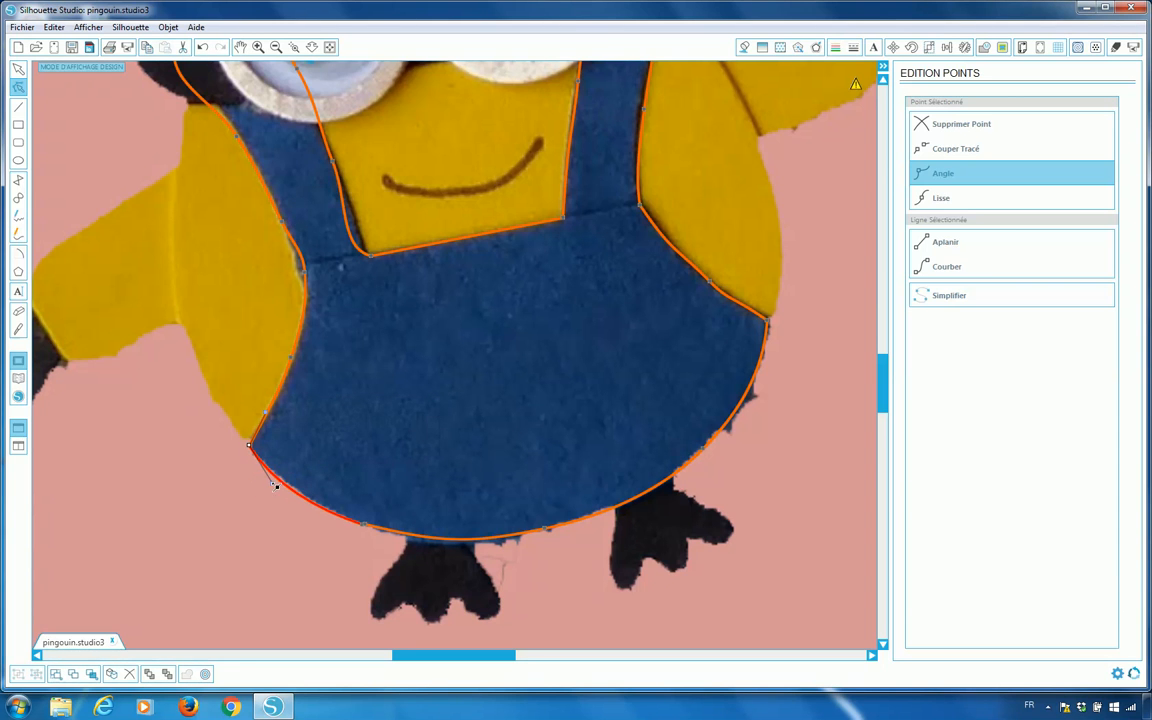
Step: Nudge the left strap's outer base point up, adjust its handles, and move the strap's outer point beside the goggle inward
scroll(399, 386, up, 2)
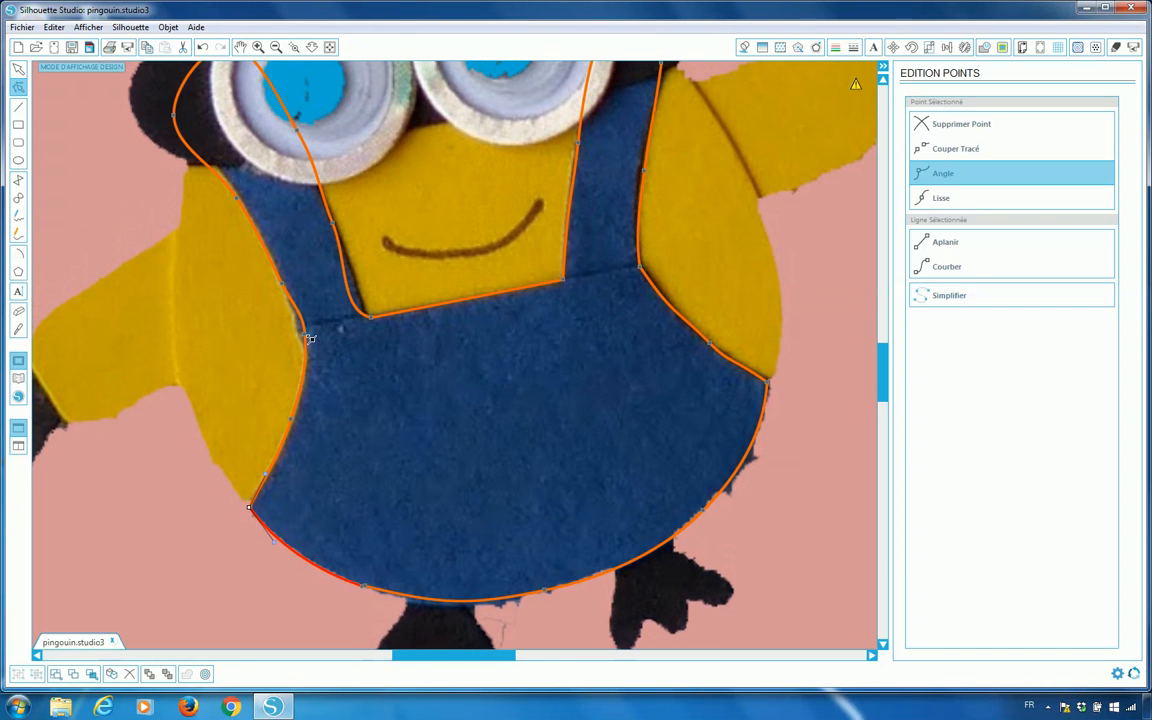
click(308, 338)
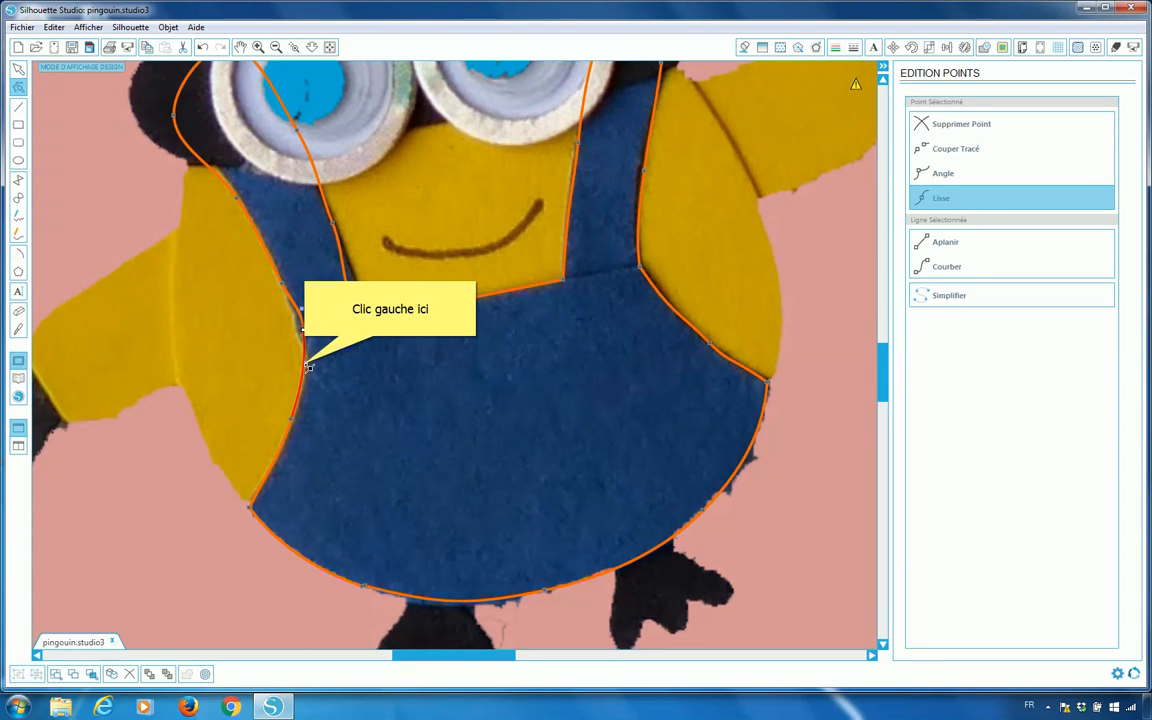
click(308, 366)
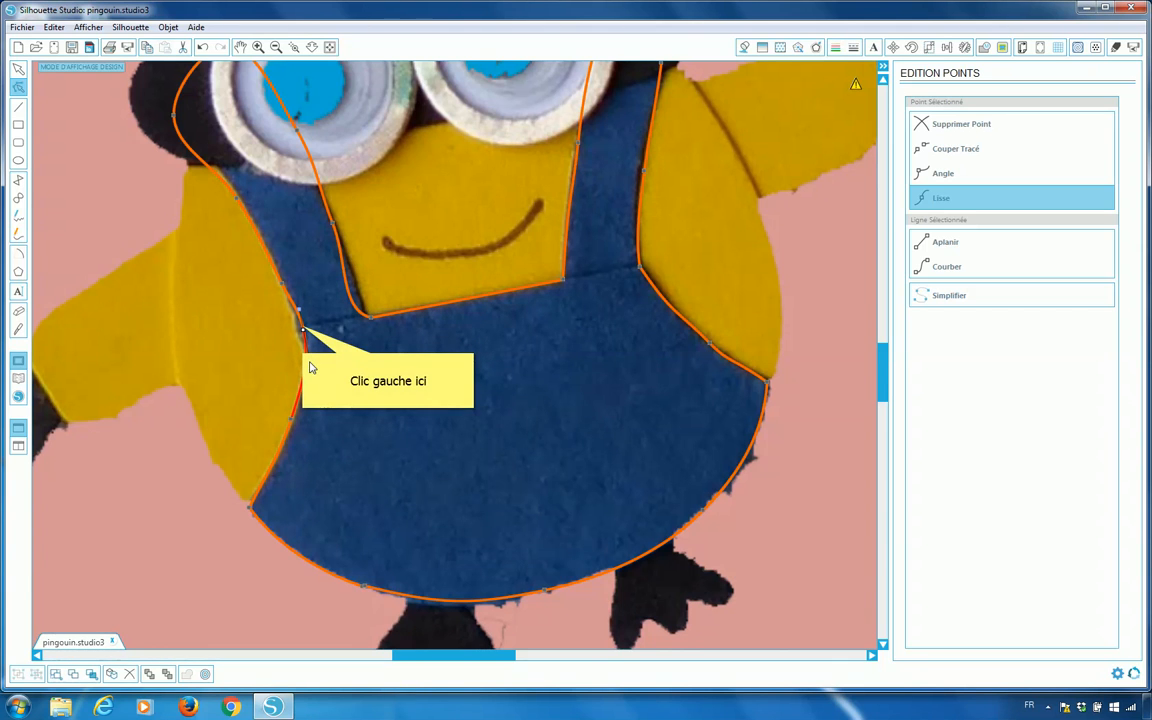
click(304, 328)
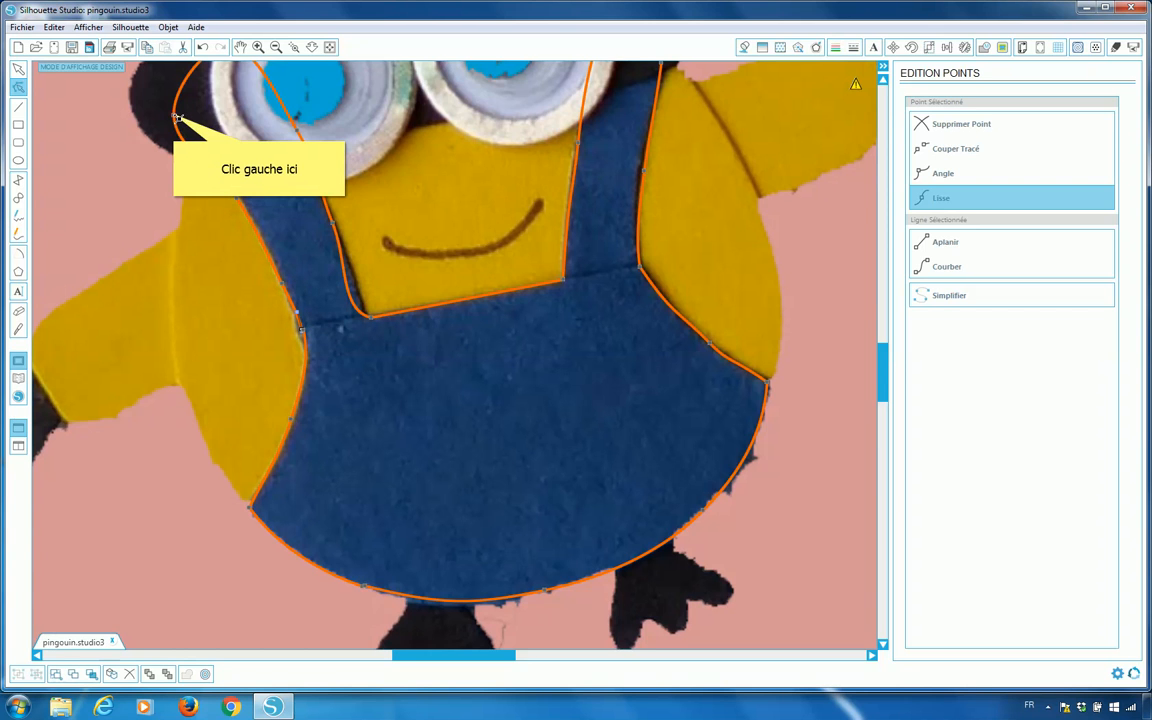
drag(176, 117, 199, 101)
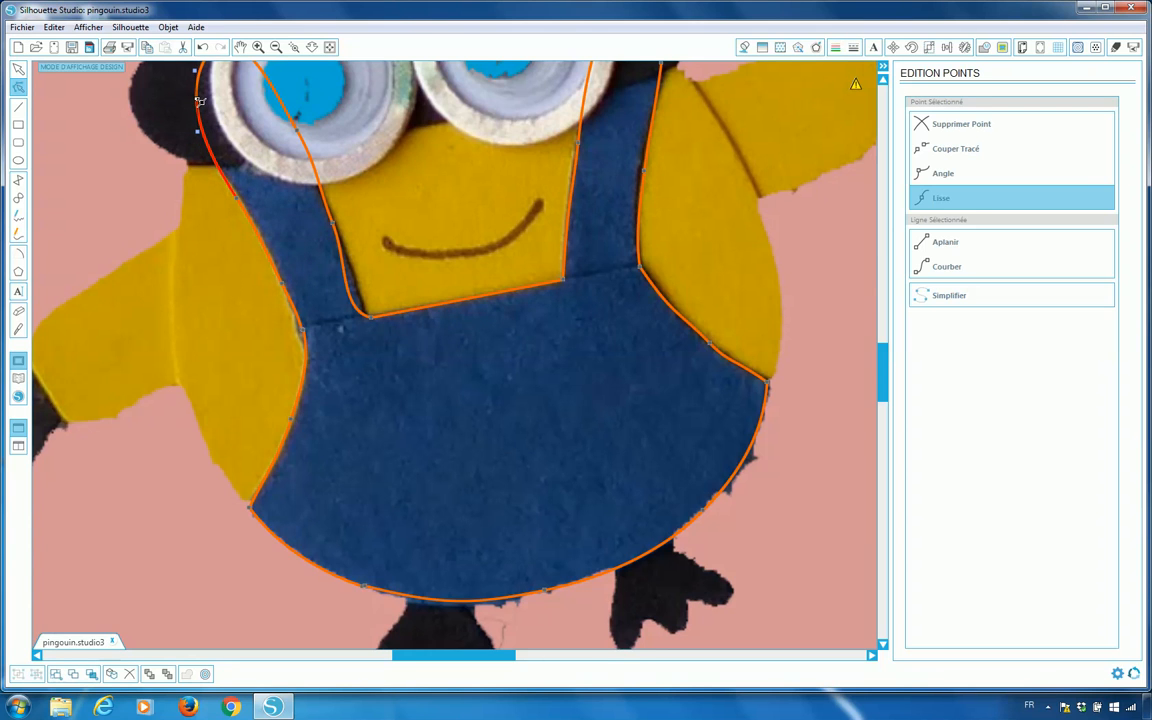
Step: Straighten the left strap's inner edge with the bib corner's handle, and nudge the corner and the inner strap point over the goggle up and left
click(372, 319)
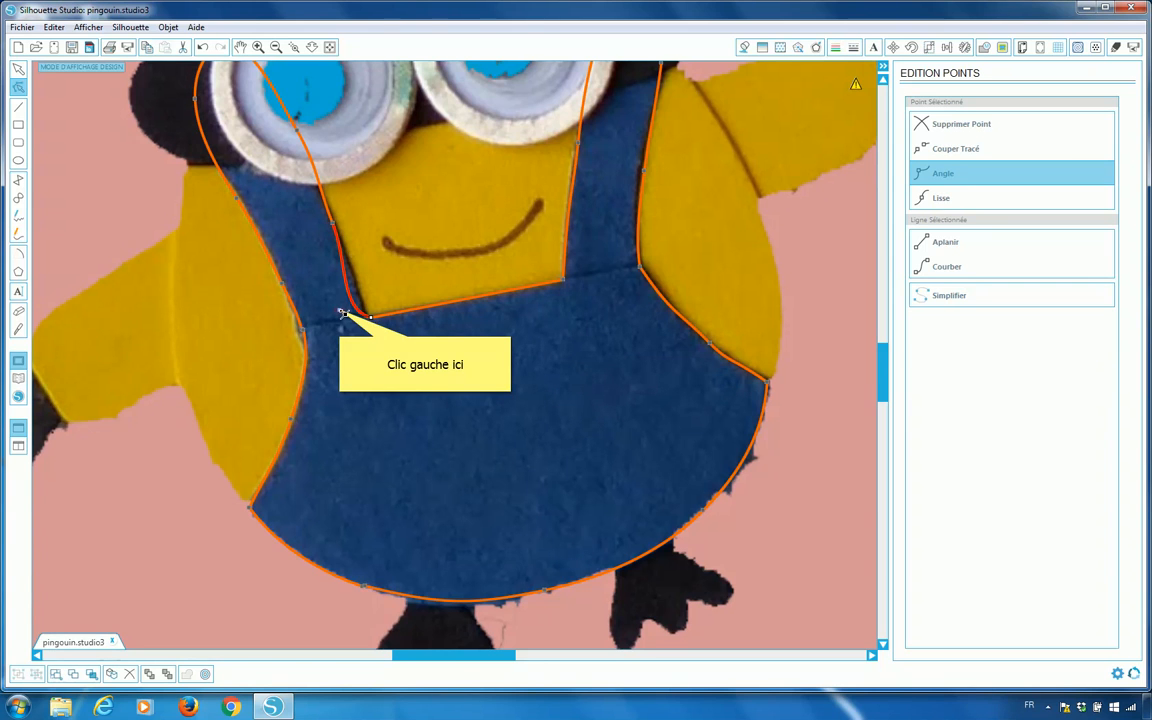
click(342, 313)
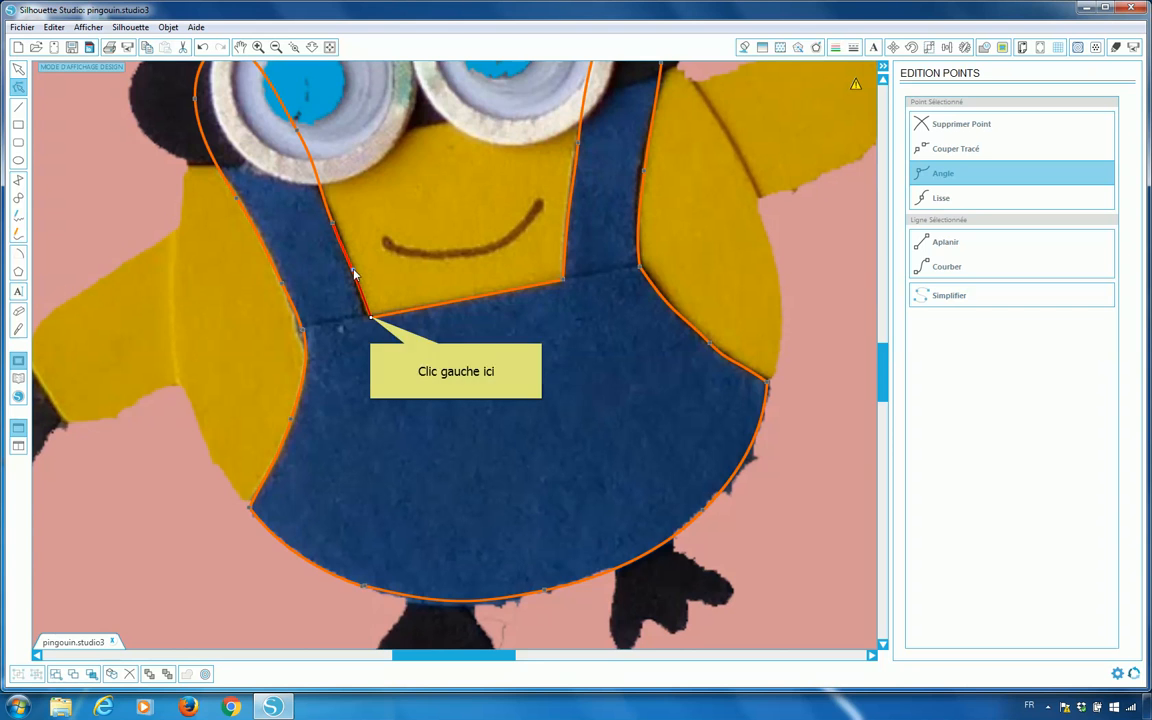
click(368, 313)
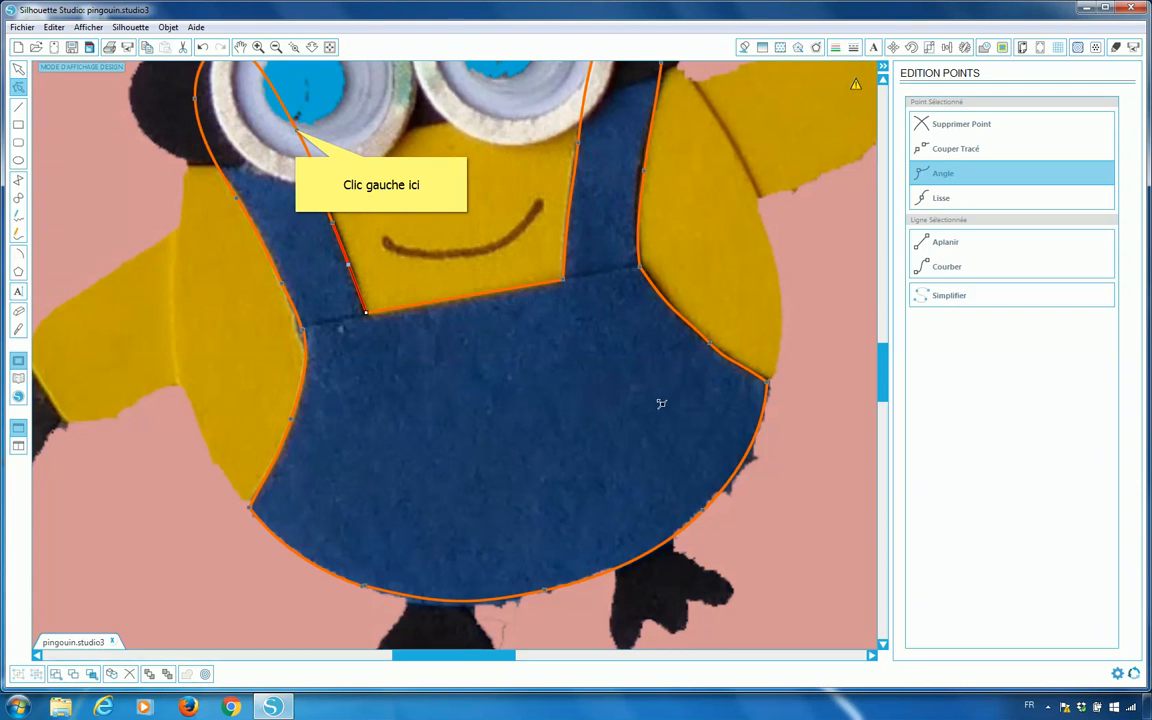
scroll(660, 440, down, 2)
scroll(615, 449, up, 2)
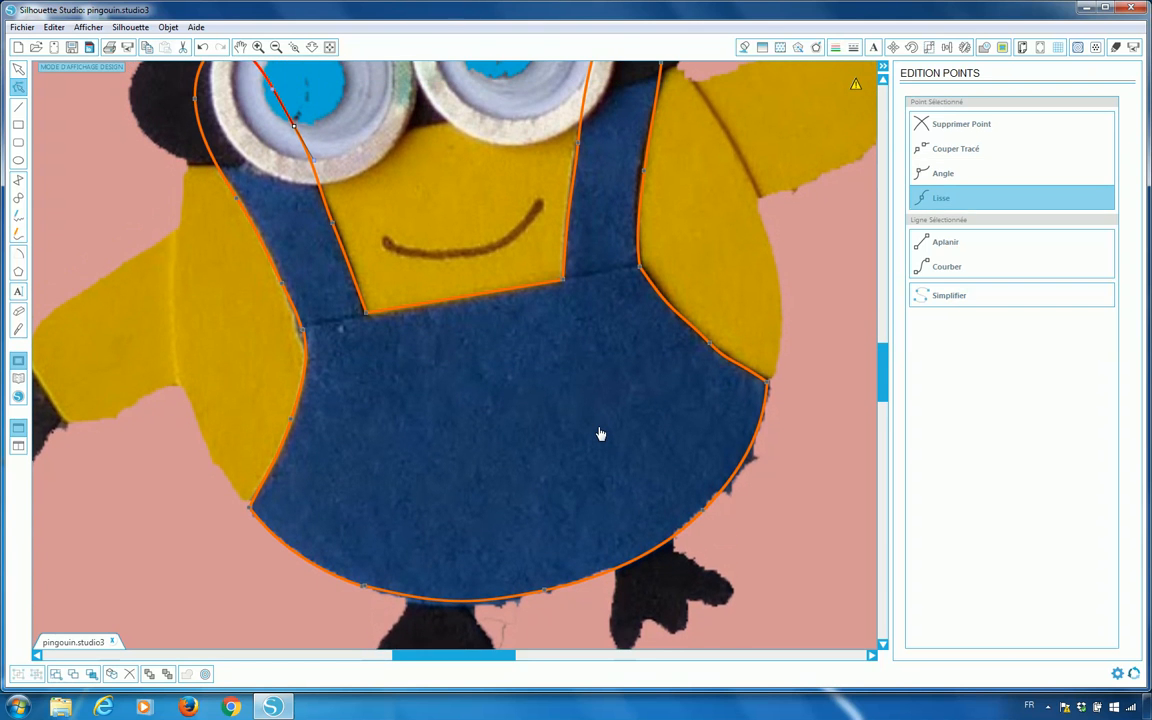
Step: Leave point editing and move the pingouin image off the page to the right of the cutting mat, clear of the orange outline
scroll(600, 434, up, 2)
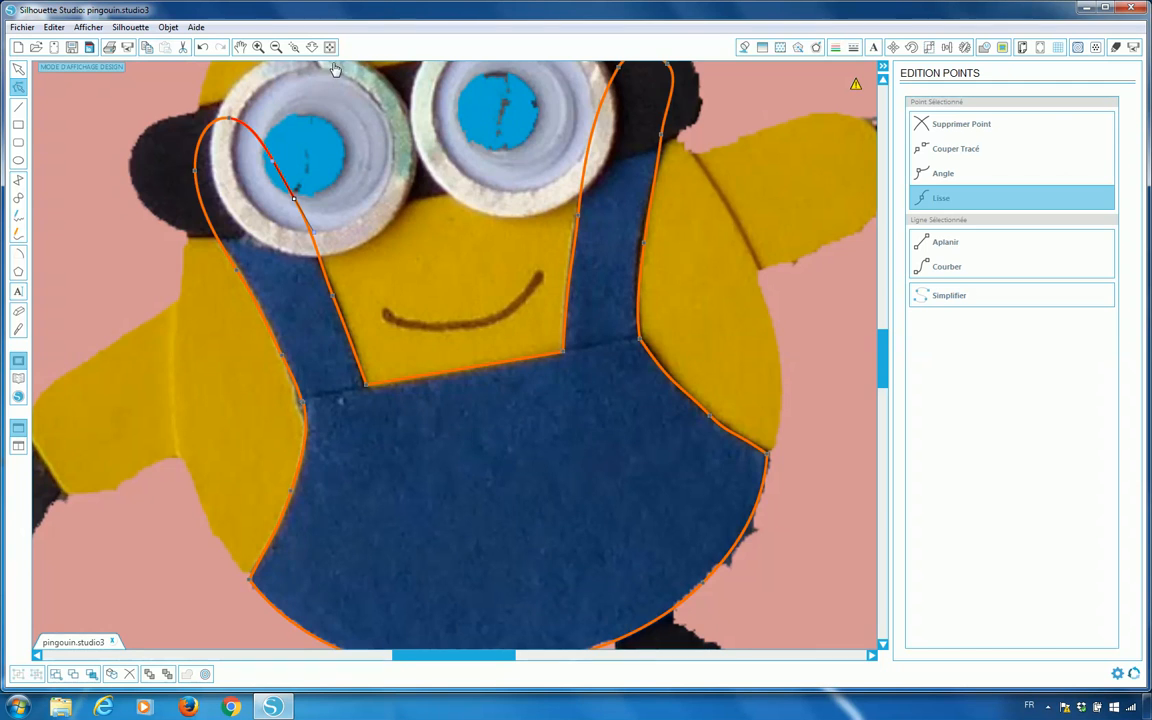
click(276, 47)
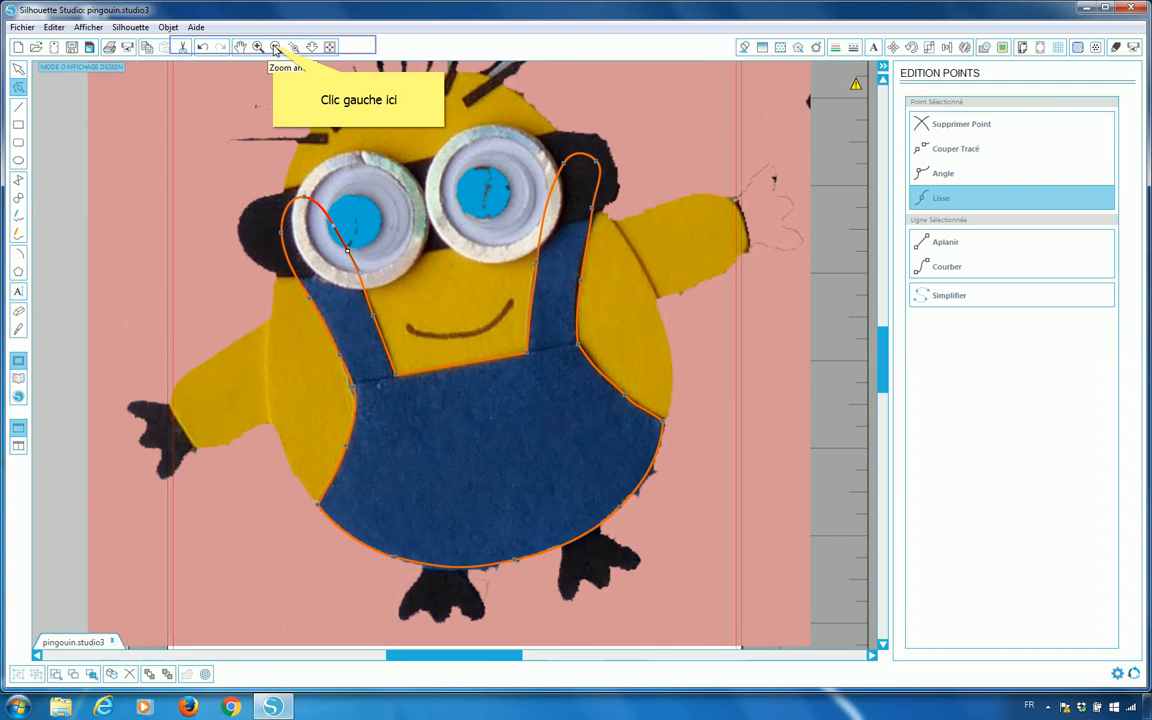
click(276, 47)
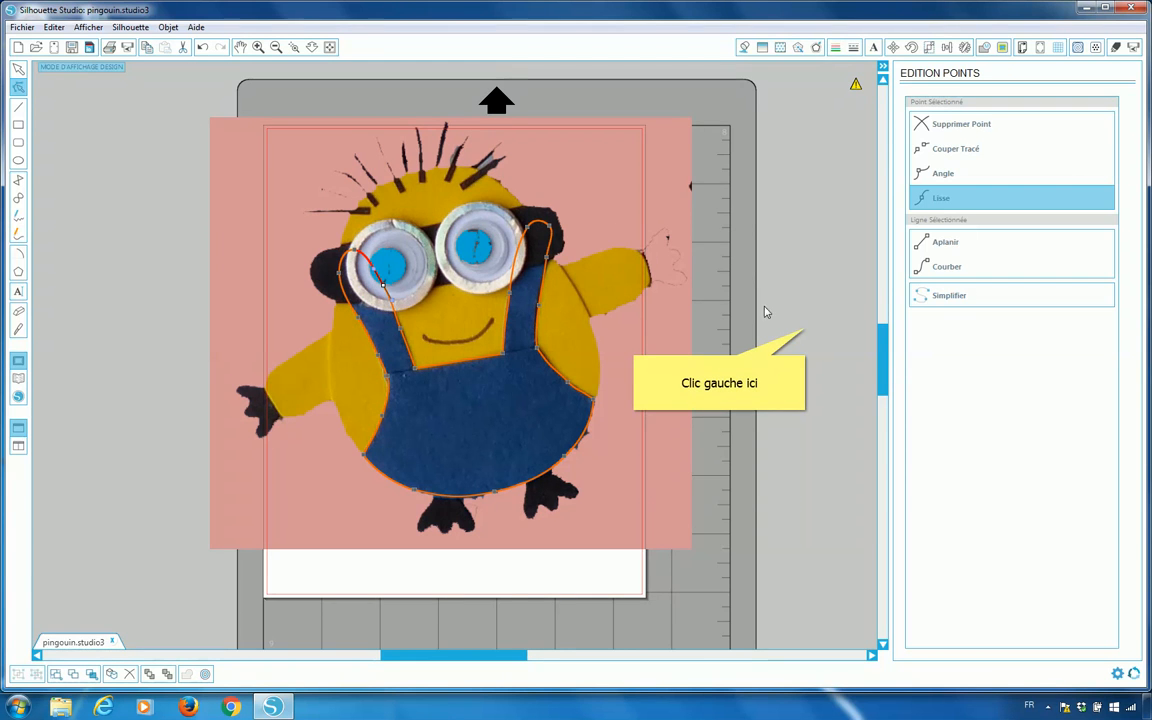
click(806, 333)
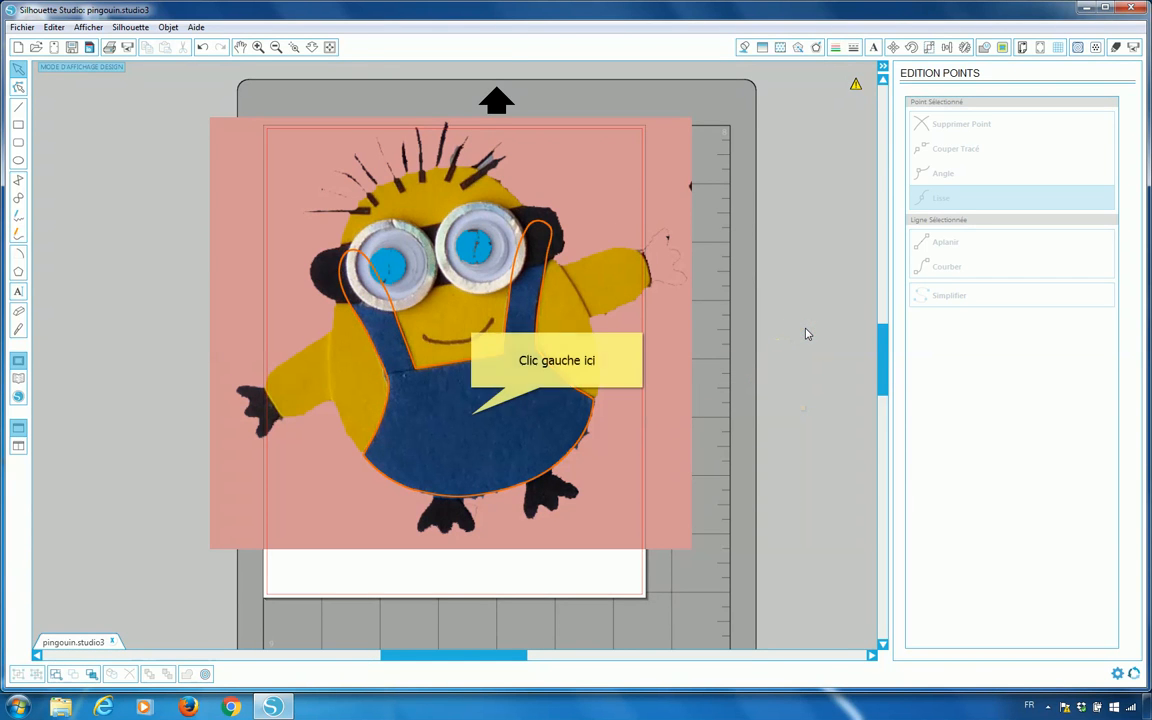
mouse_move(473, 420)
mouse_down()
mouse_move(836, 347)
mouse_move(856, 280)
mouse_move(889, 261)
mouse_move(835, 301)
mouse_up()
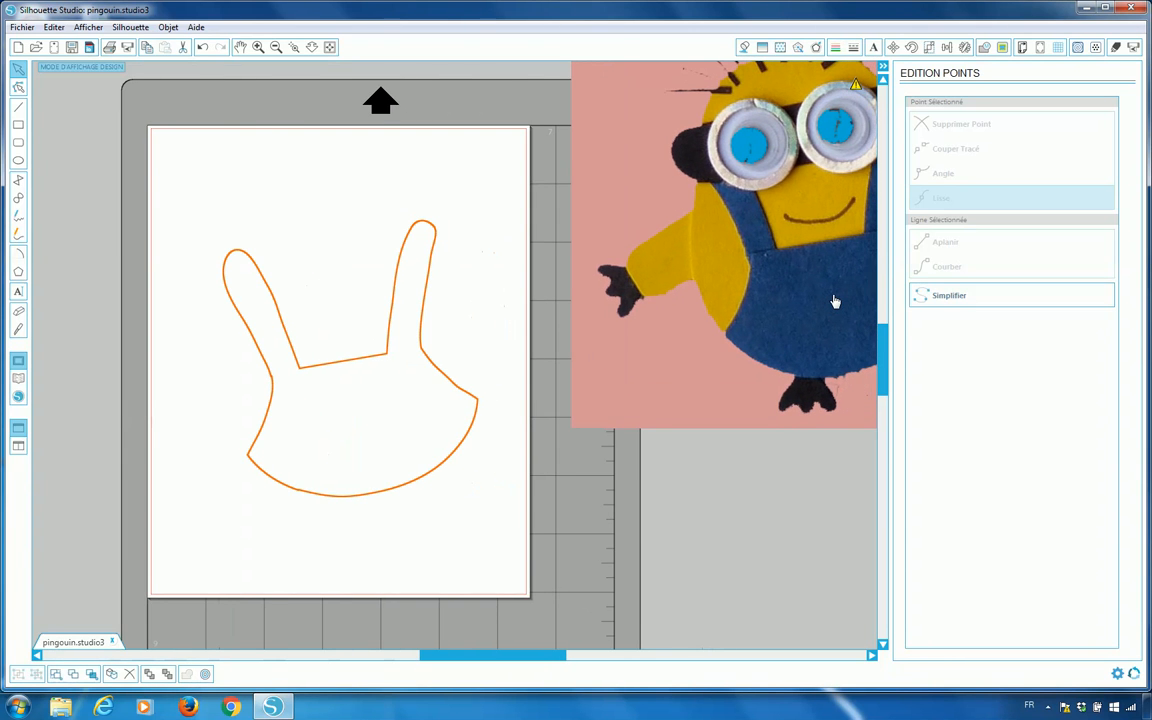
mouse_move(835, 301)
mouse_down()
mouse_move(399, 303)
mouse_move(283, 368)
mouse_move(481, 302)
mouse_move(494, 249)
mouse_move(458, 226)
mouse_move(571, 219)
mouse_move(546, 220)
mouse_up()
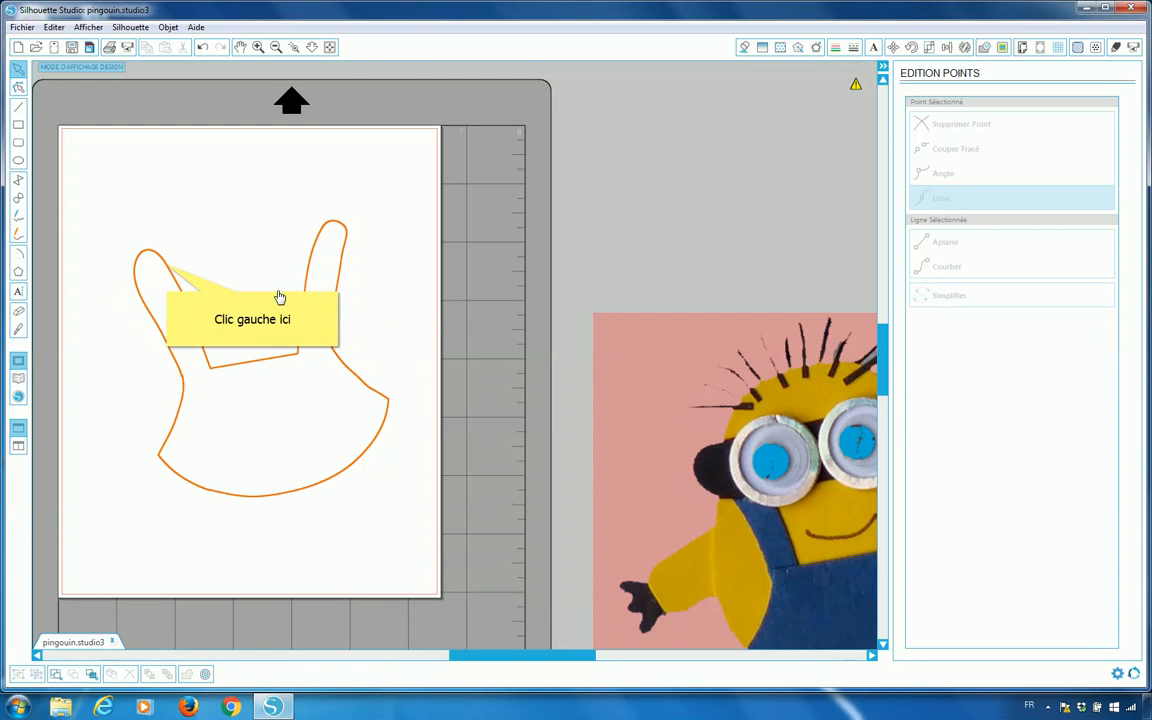
Step: Scale the overalls outline to 50% and move it to the page's upper-left corner
click(169, 269)
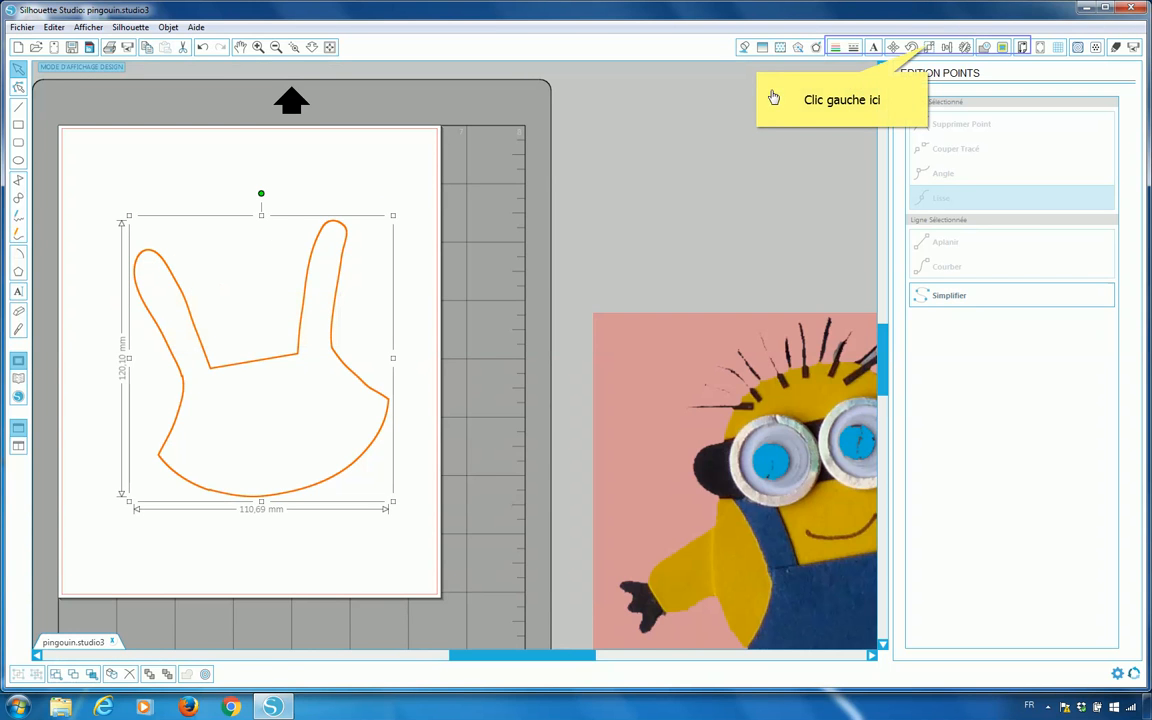
click(930, 48)
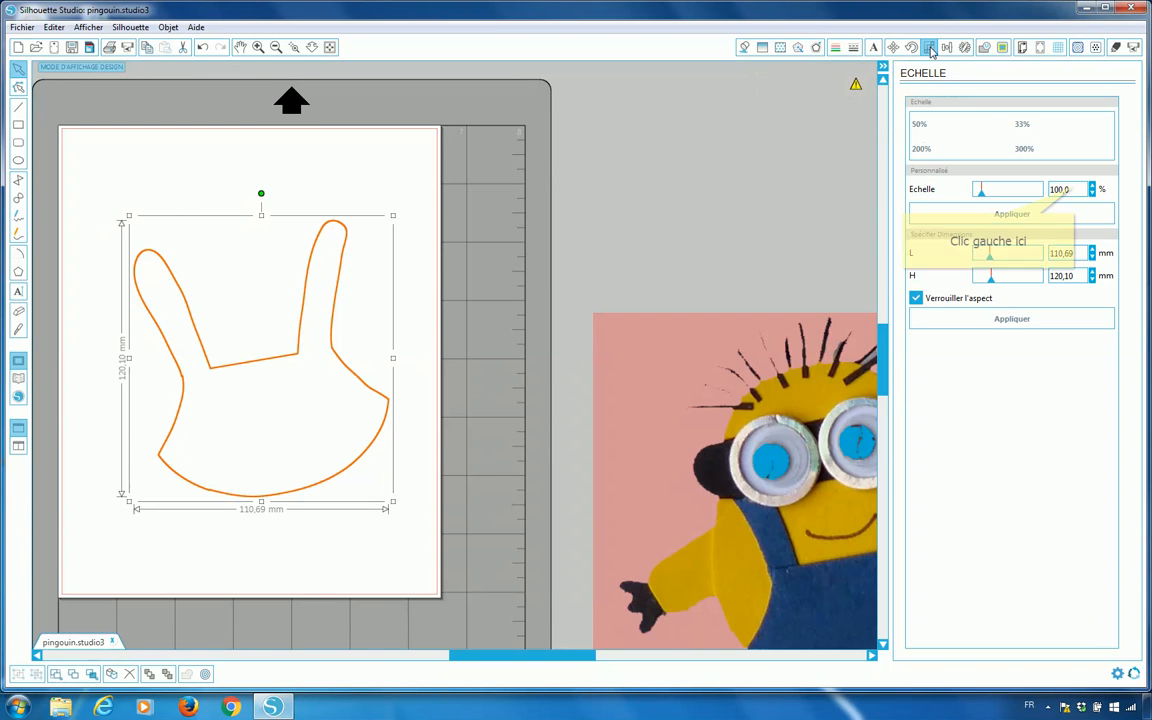
click(1074, 188)
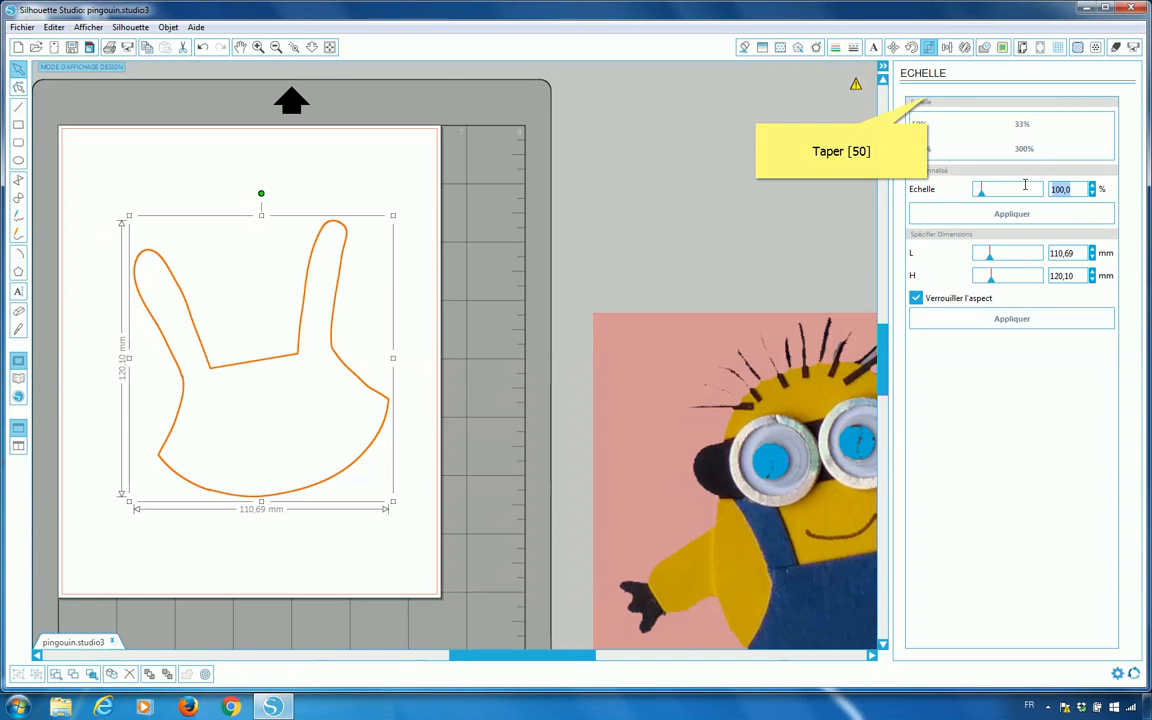
text(50)
key(Return)
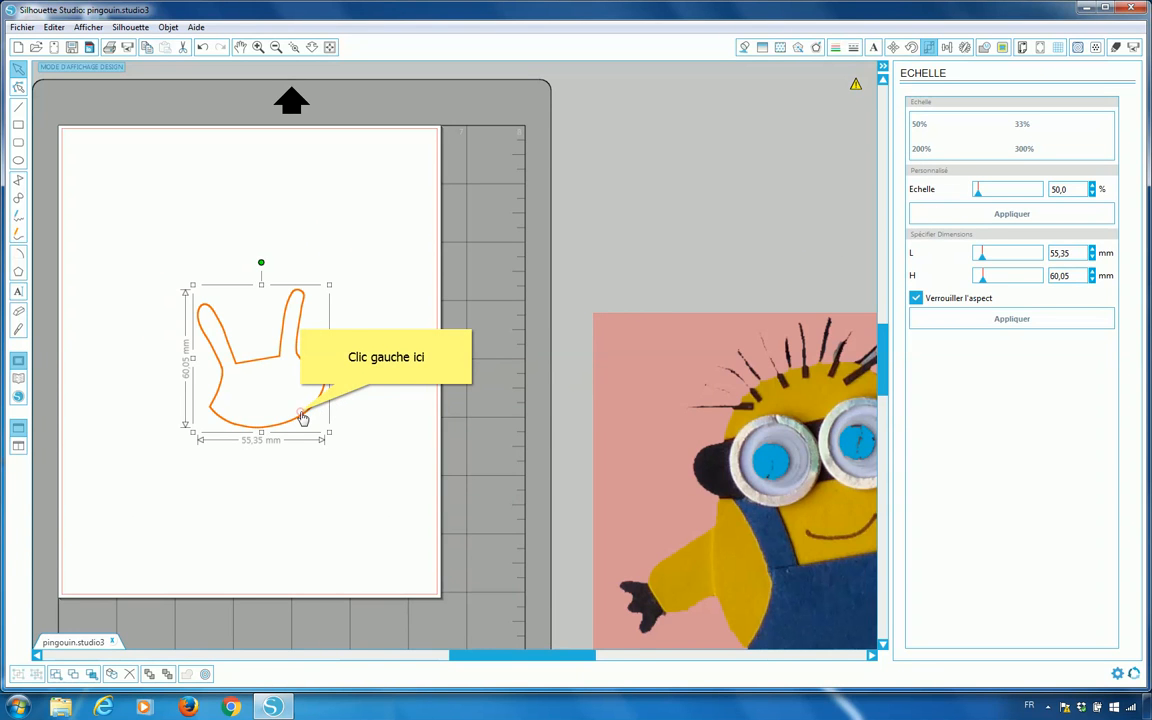
drag(303, 418, 199, 250)
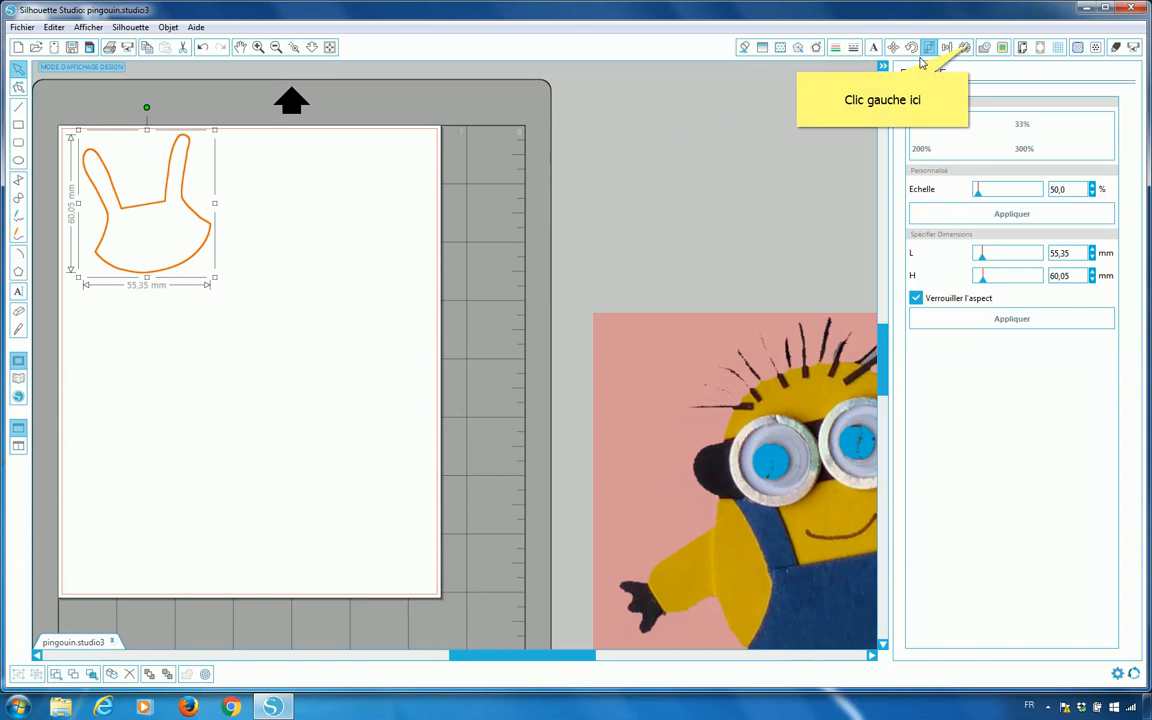
Step: Try duplicating the scaled overalls outline to the left, undo that copy, and duplicate the outline to the right instead
click(966, 47)
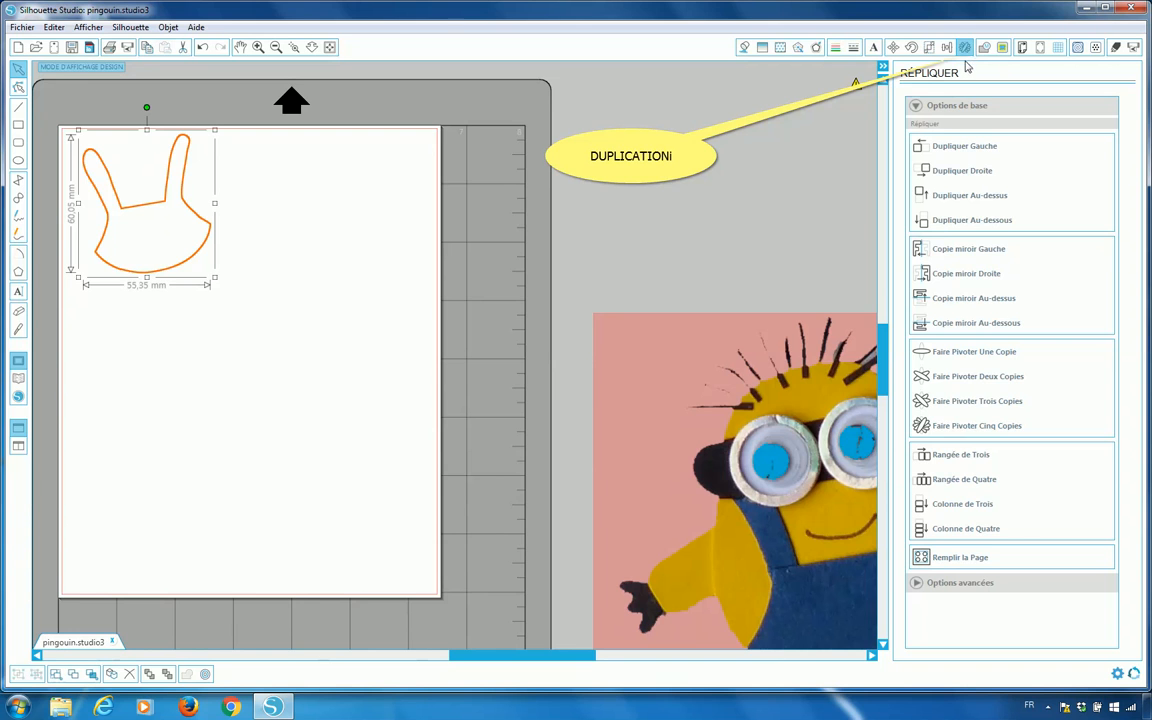
click(948, 148)
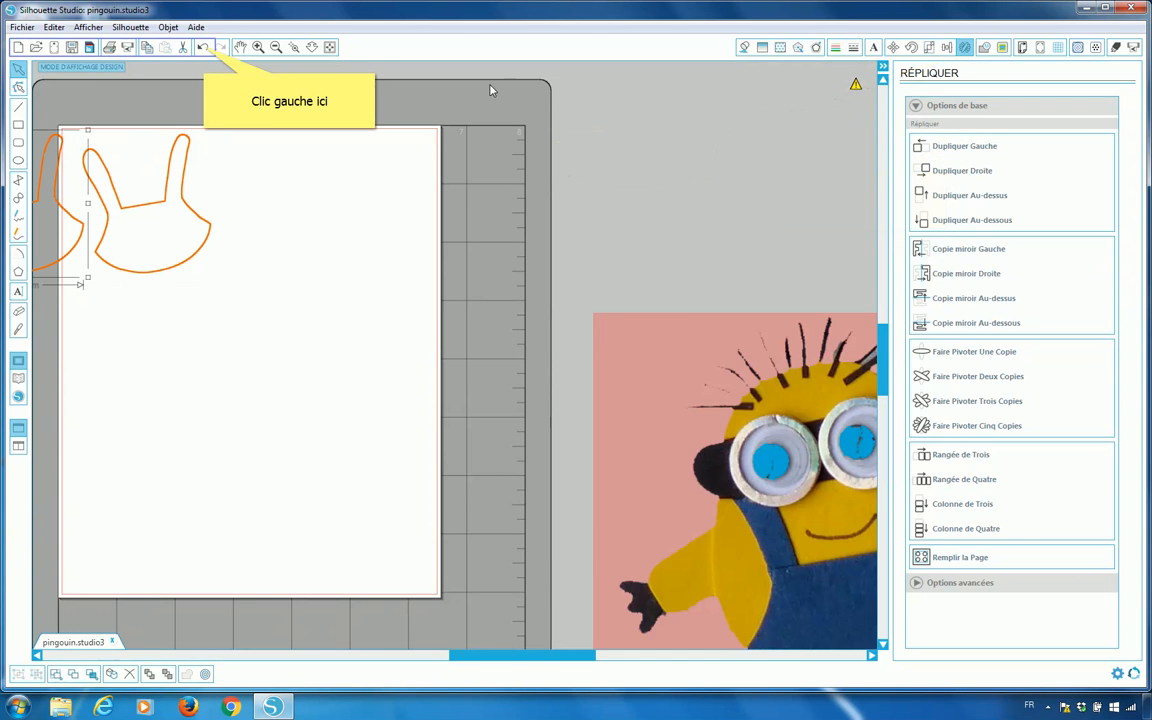
click(203, 47)
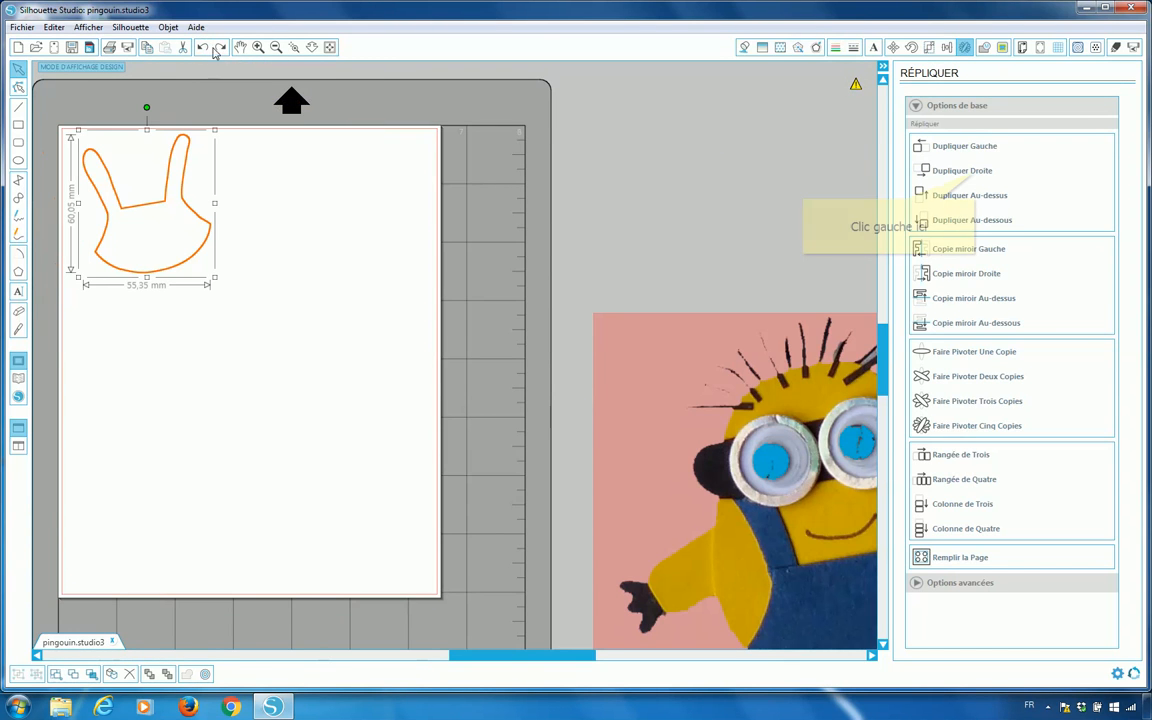
click(975, 172)
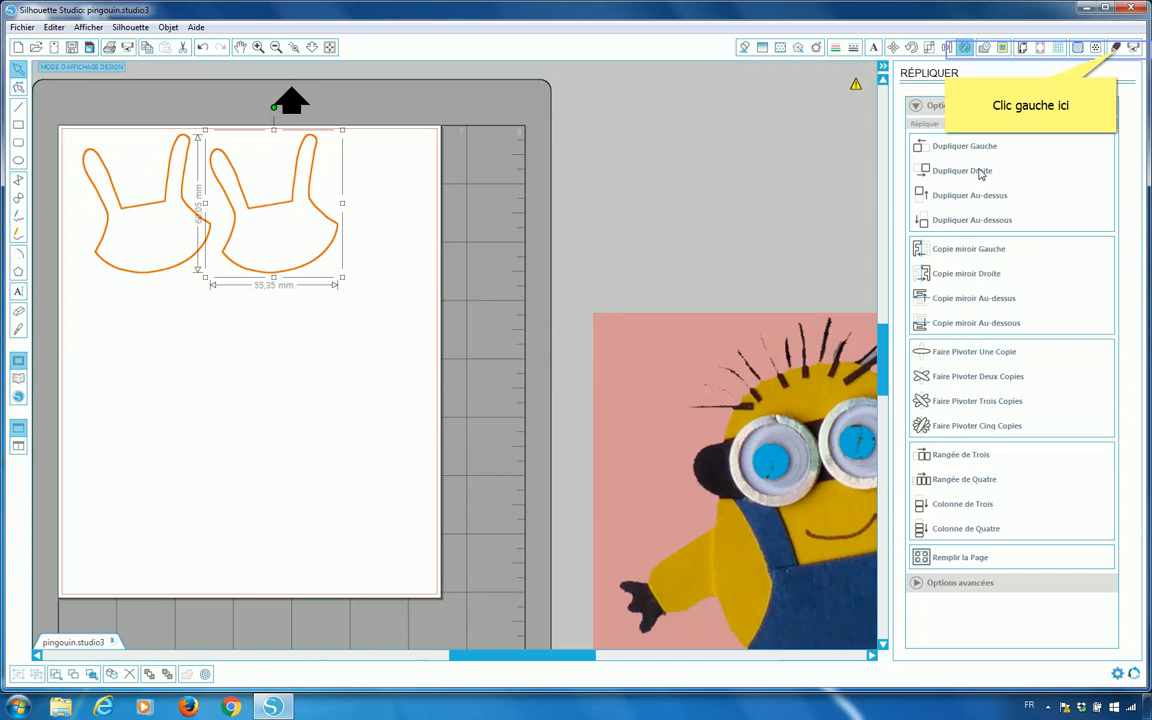
Step: Add a user-defined material in the cut settings and open the options for sending the design to the Silhouette cutter
click(1116, 48)
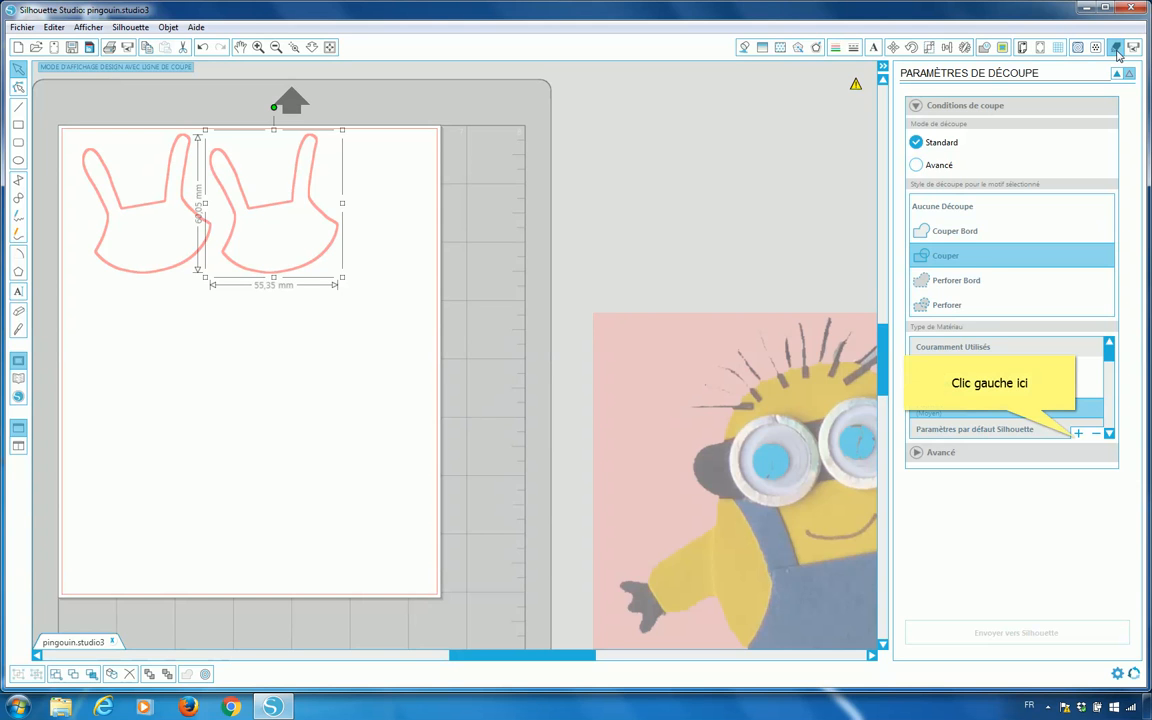
click(1077, 438)
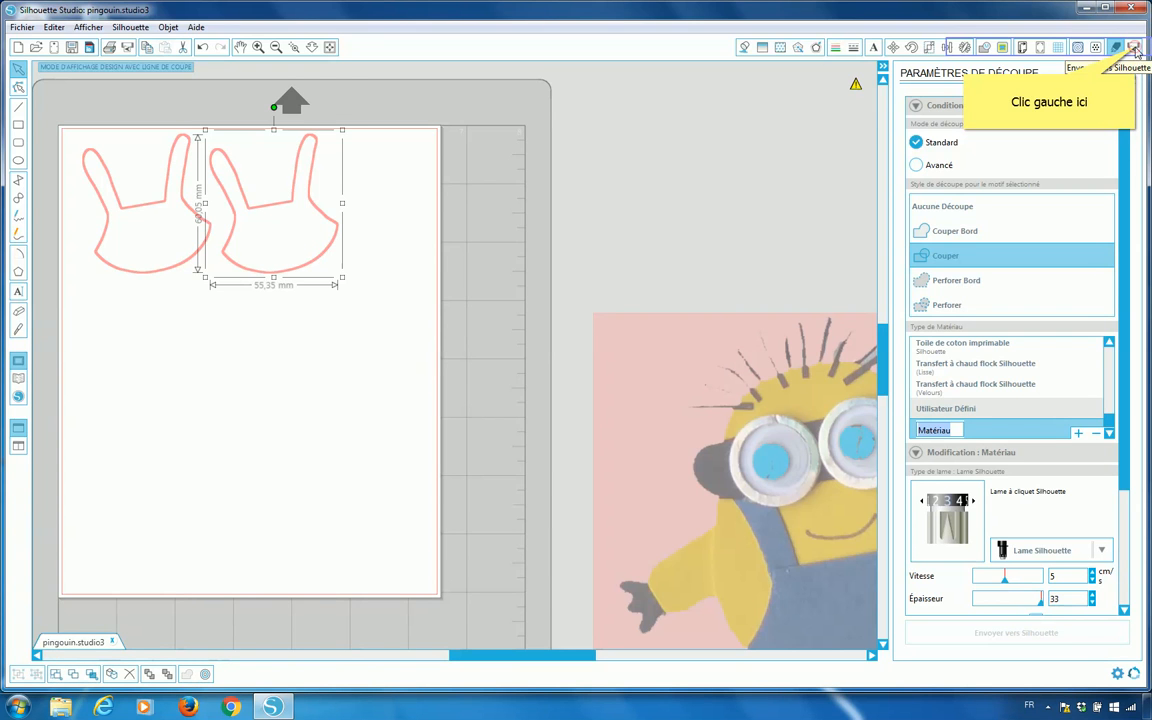
click(1135, 48)
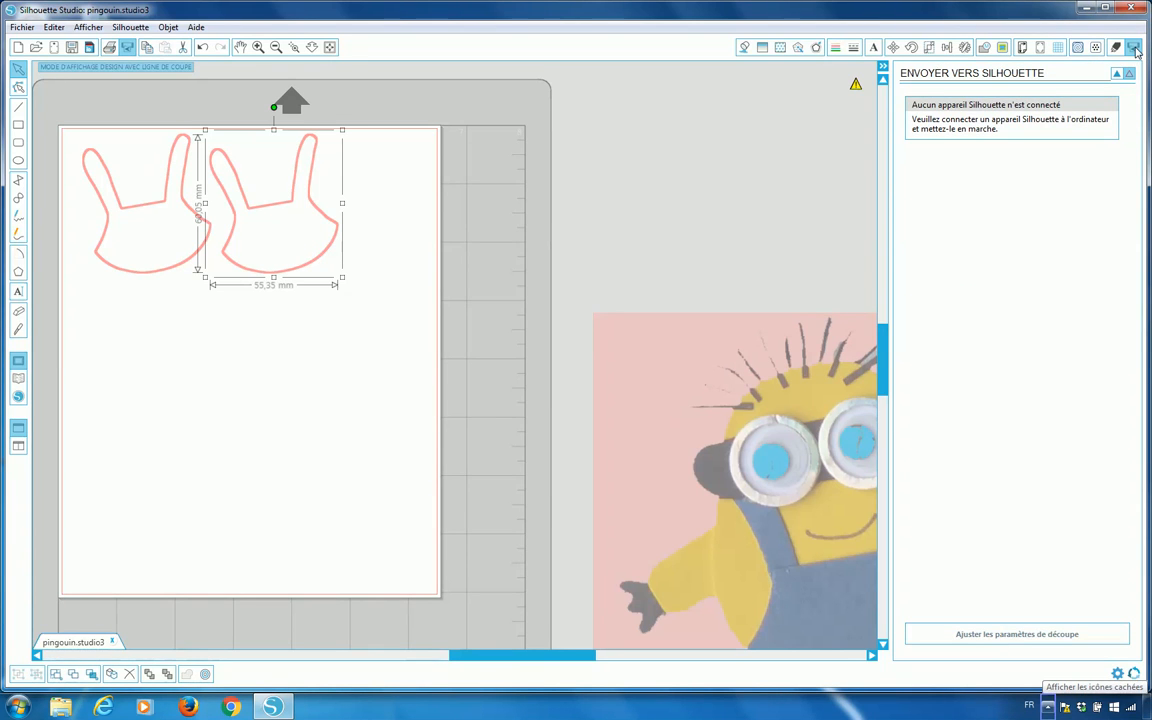